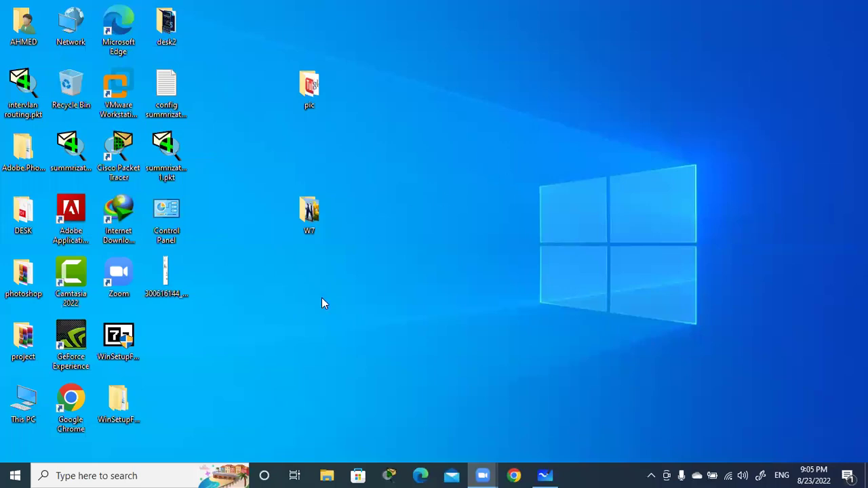
# Step: Launch Adobe Photoshop CC from the Start menu and quit the Sign In Required window
pyautogui.click(15, 475)
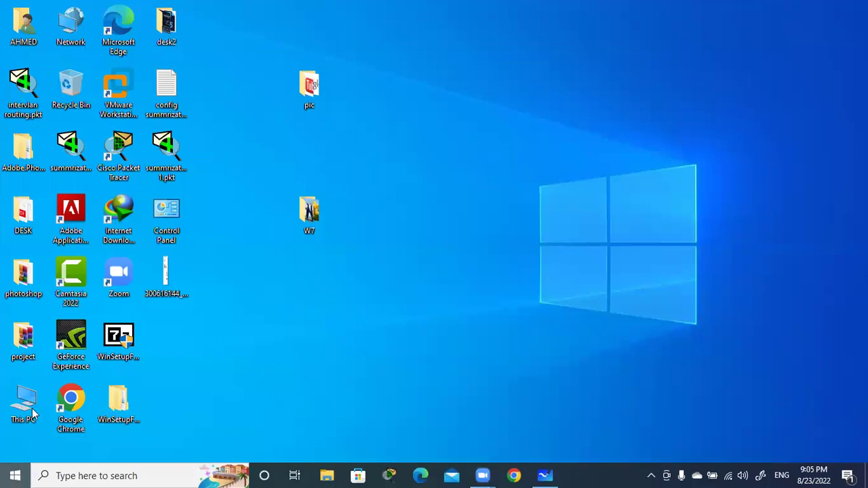
pyautogui.click(93, 95)
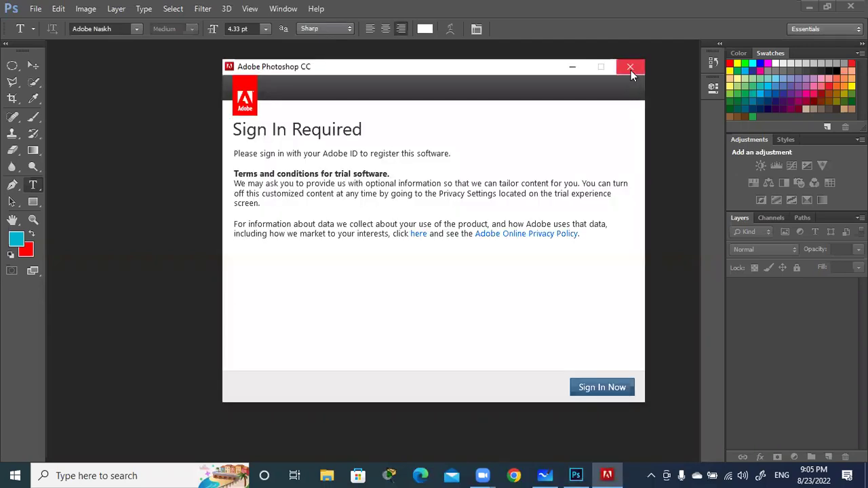
pyautogui.click(629, 68)
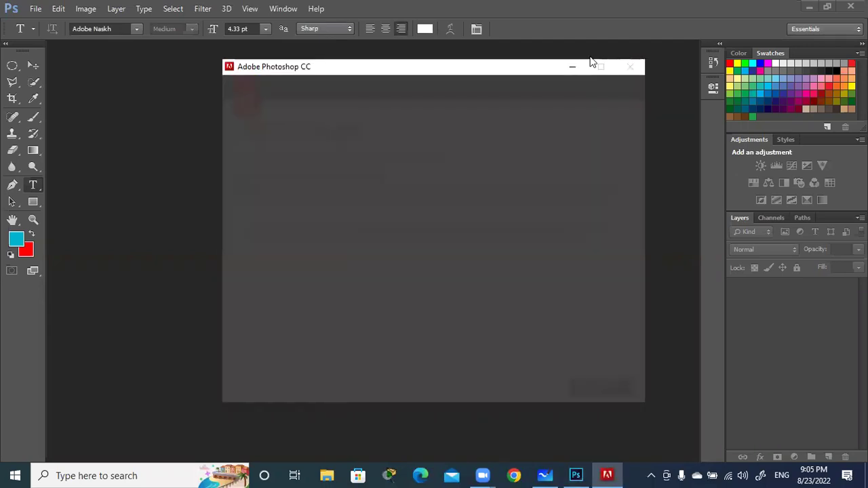
pyautogui.click(492, 283)
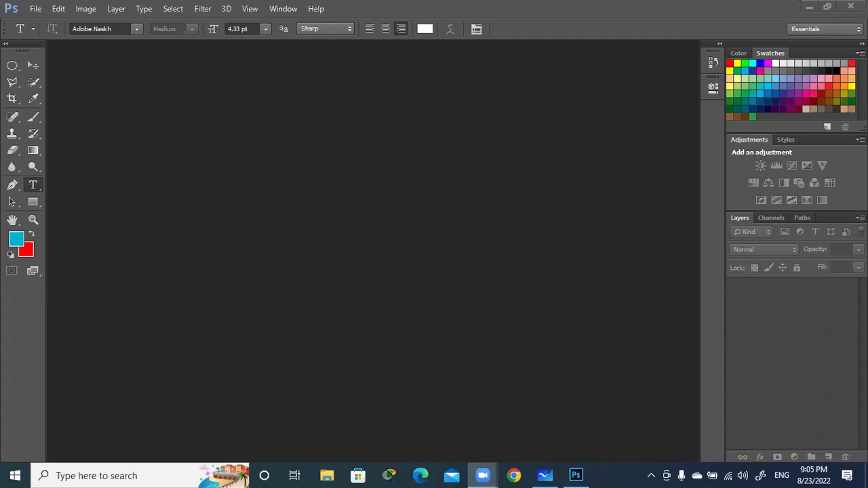
pyautogui.hotkey('alt', 'shift')
pyautogui.click(862, 43)
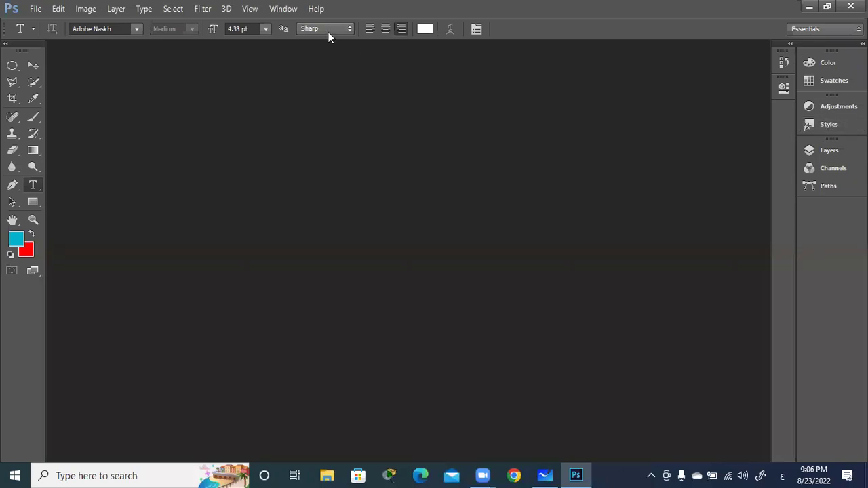
pyautogui.hotkey('alt', 'w')
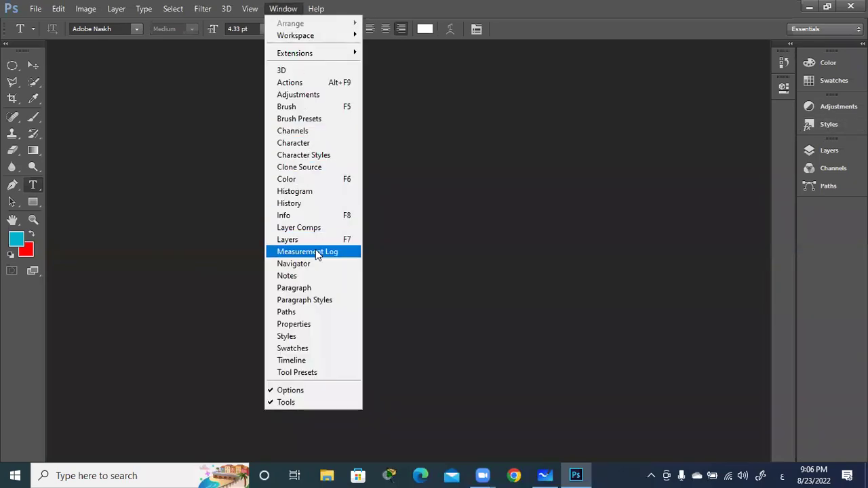
pyautogui.click(305, 337)
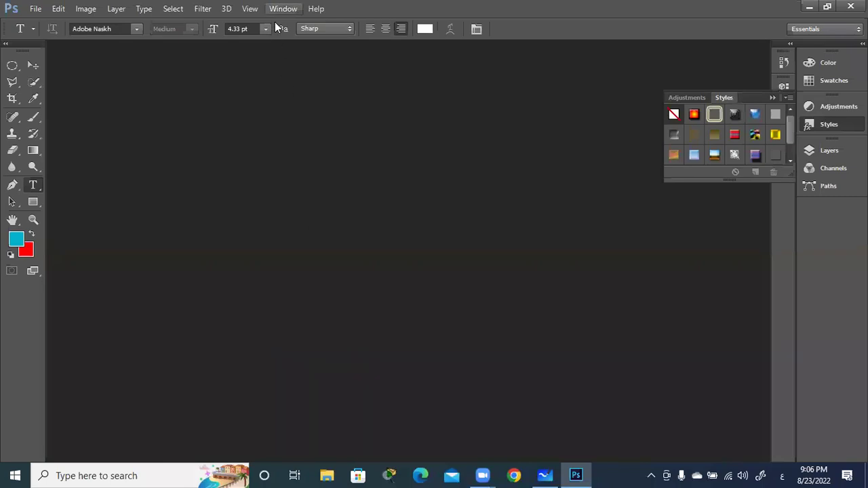
pyautogui.click(283, 8)
pyautogui.click(306, 335)
pyautogui.moveTo(829, 124); pyautogui.dragTo(559, 135)
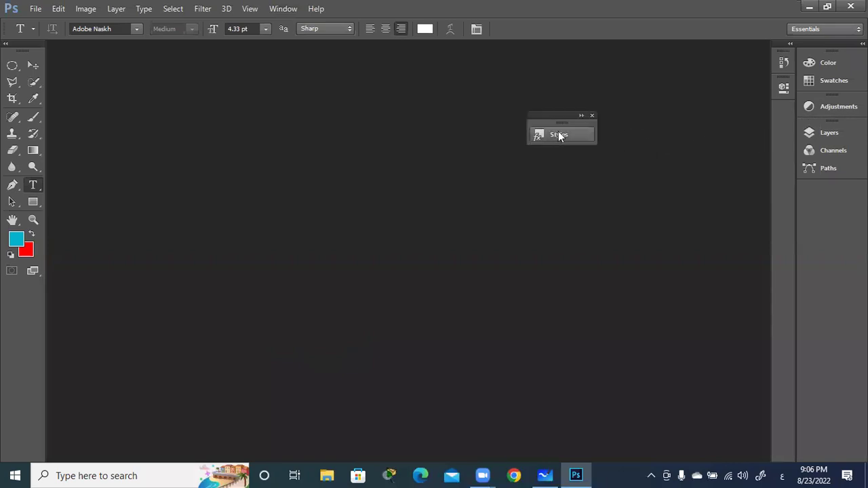
pyautogui.click(592, 115)
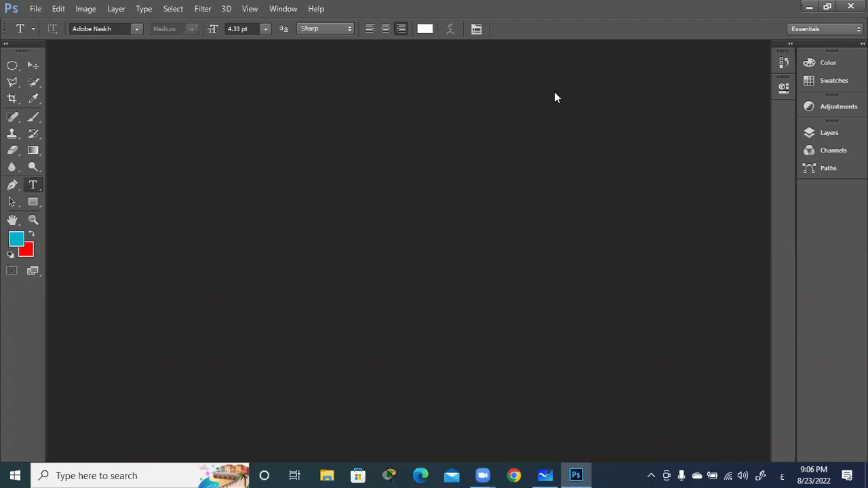
pyautogui.click(283, 8)
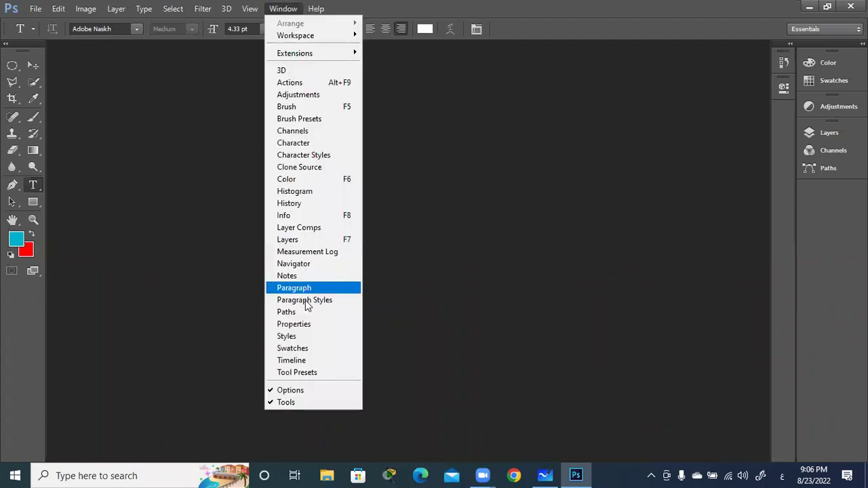
pyautogui.click(301, 335)
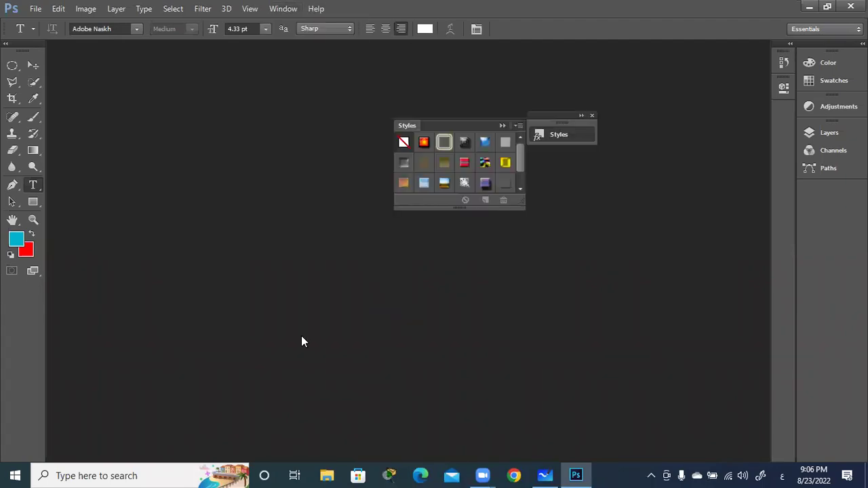
pyautogui.click(581, 117)
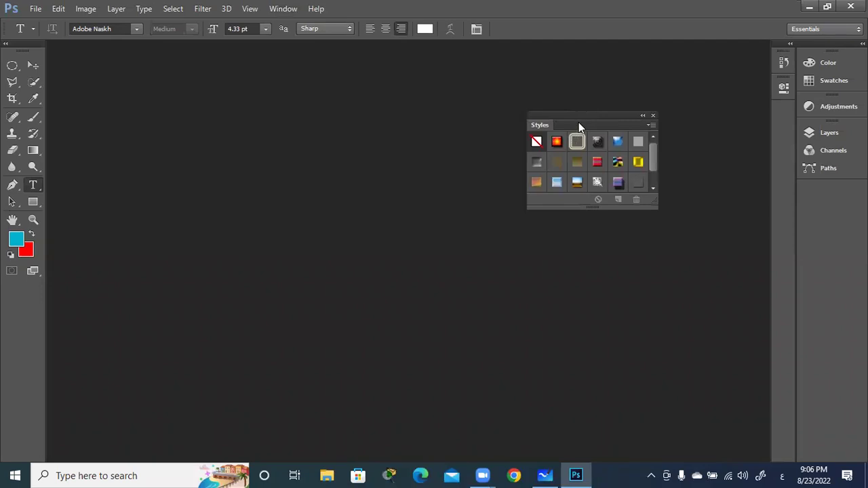
pyautogui.moveTo(578, 115); pyautogui.dragTo(822, 114)
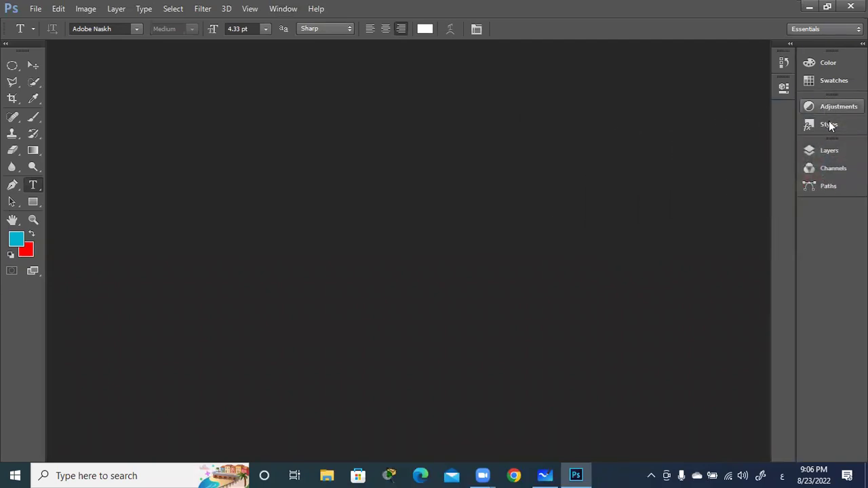
pyautogui.click(862, 43)
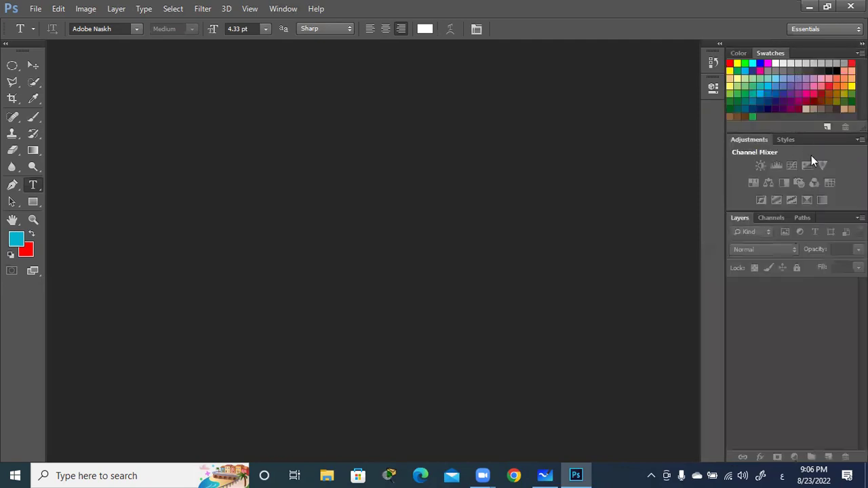
# Step: Collapse and re-expand the right-hand panel dock, then show the Styles presets
pyautogui.click(863, 43)
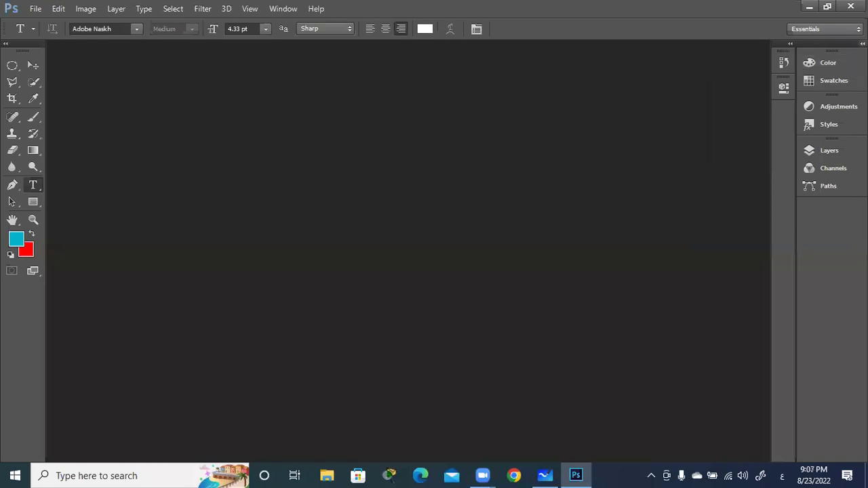
pyautogui.click(862, 44)
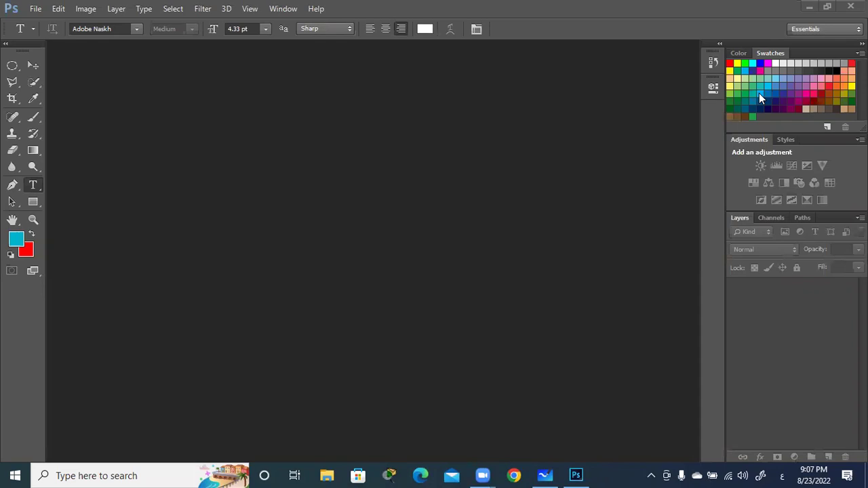
pyautogui.click(786, 140)
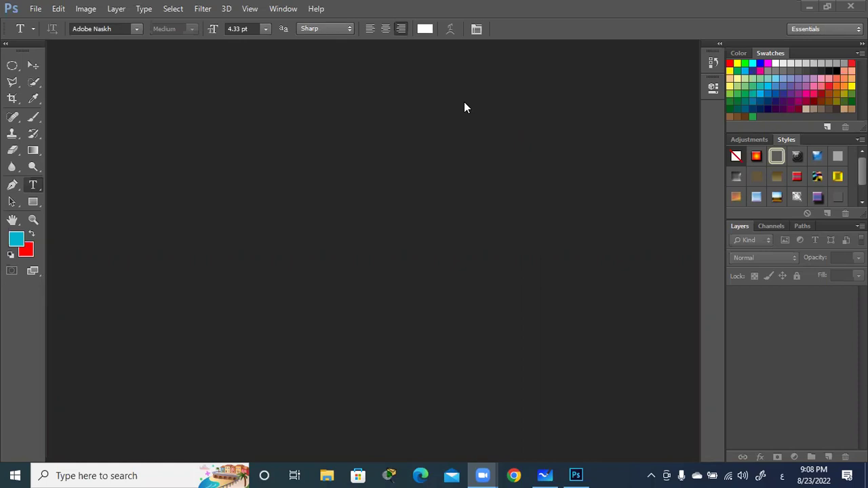
pyautogui.click(283, 8)
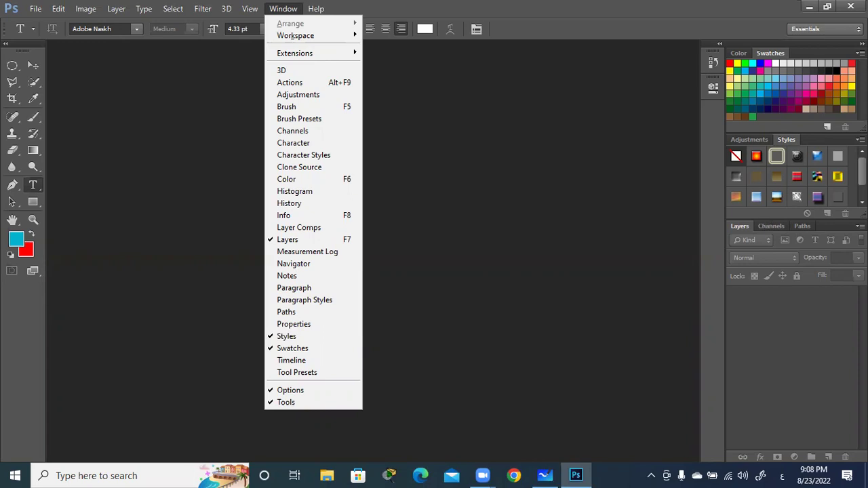
pyautogui.click(861, 43)
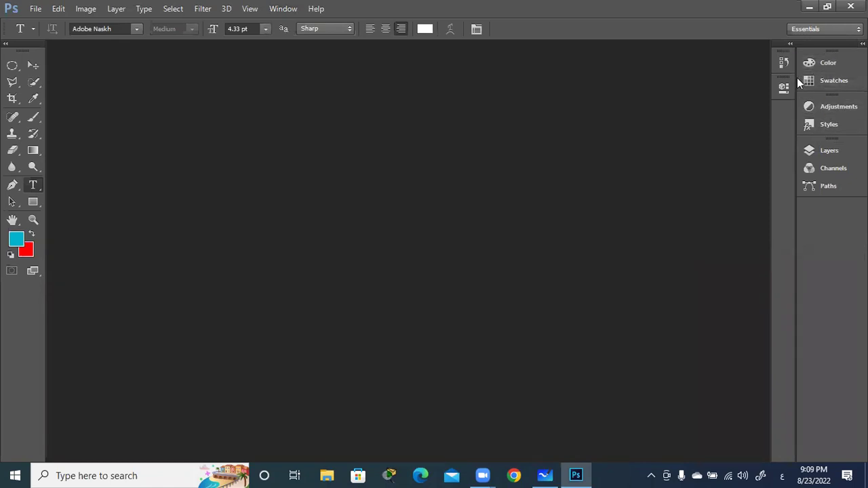
pyautogui.moveTo(796, 77); pyautogui.dragTo(844, 77)
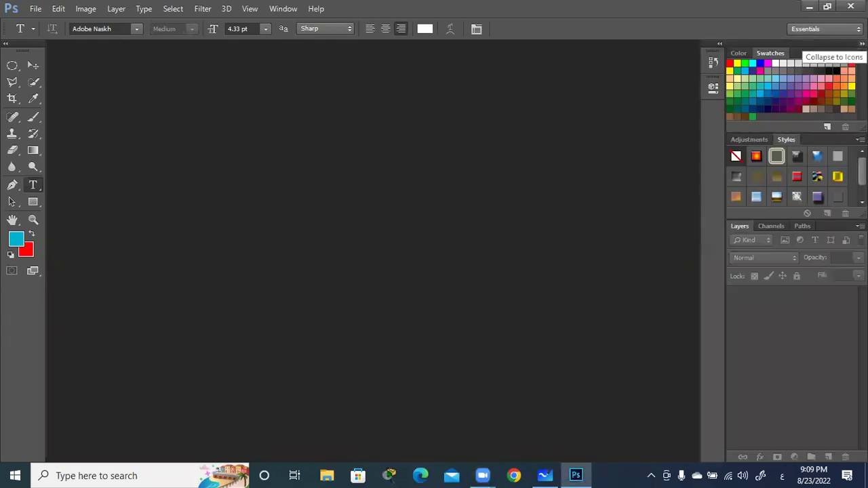
pyautogui.click(861, 43)
pyautogui.click(862, 43)
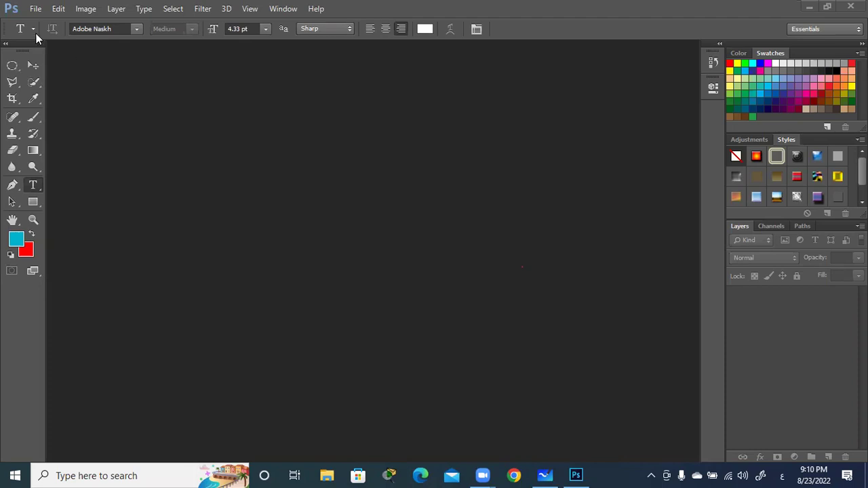
# Step: Open the File > New dialog to start a new document
pyautogui.click(37, 9)
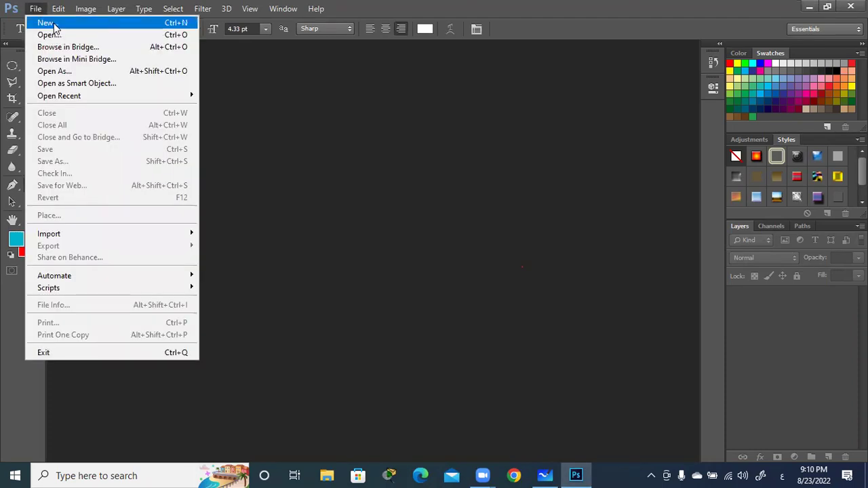
pyautogui.click(54, 27)
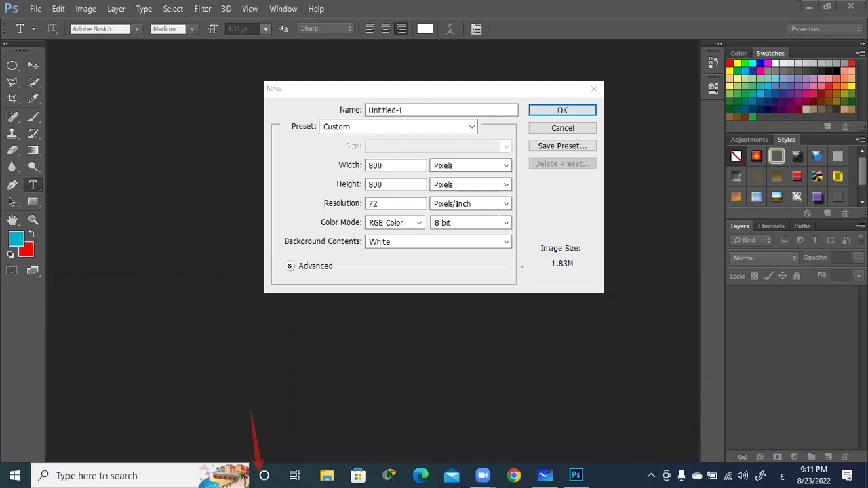
# Step: Switch input to English and confirm the 800x800 px, 72 ppi white-background document
pyautogui.hotkey('alt', 'shift')
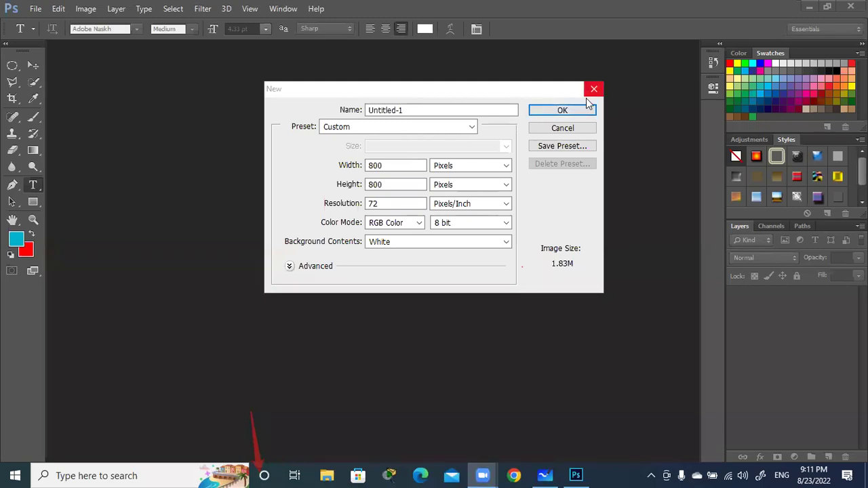
pyautogui.click(558, 111)
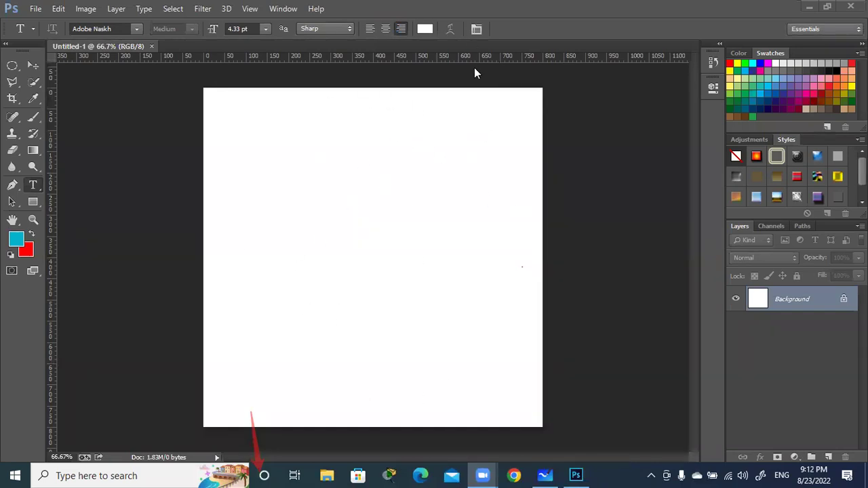
# Step: Unlock the Background as Layer 0, add empty layers above it, and pick the Move tool
pyautogui.click(824, 301)
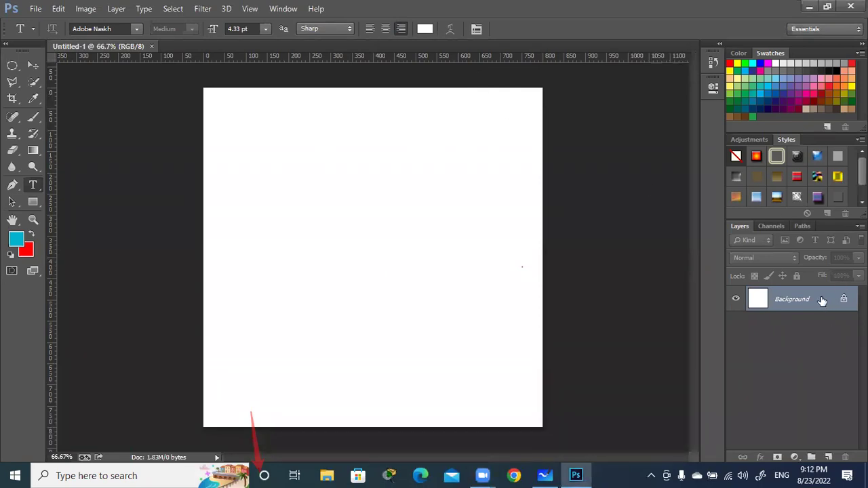
pyautogui.doubleClick(822, 301)
pyautogui.click(554, 149)
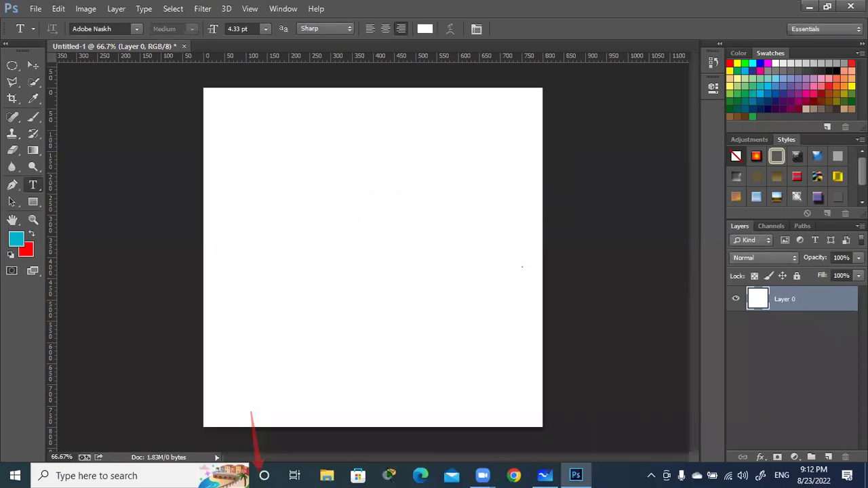
pyautogui.click(829, 457)
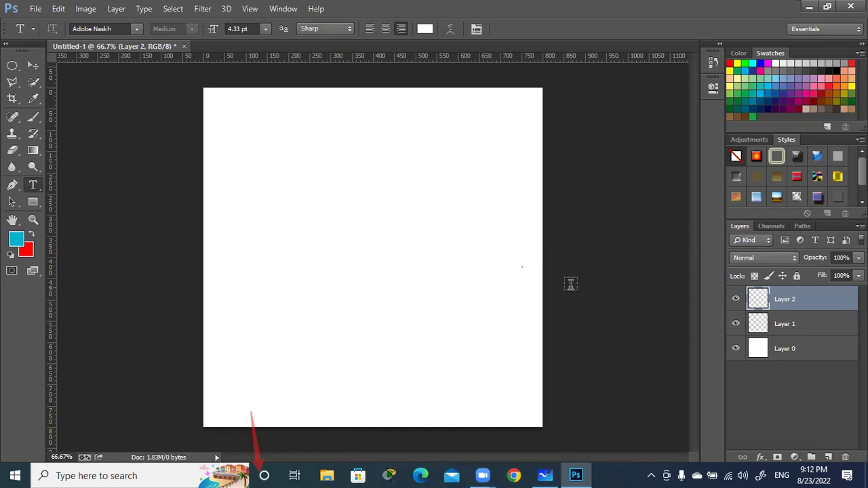
pyautogui.click(31, 65)
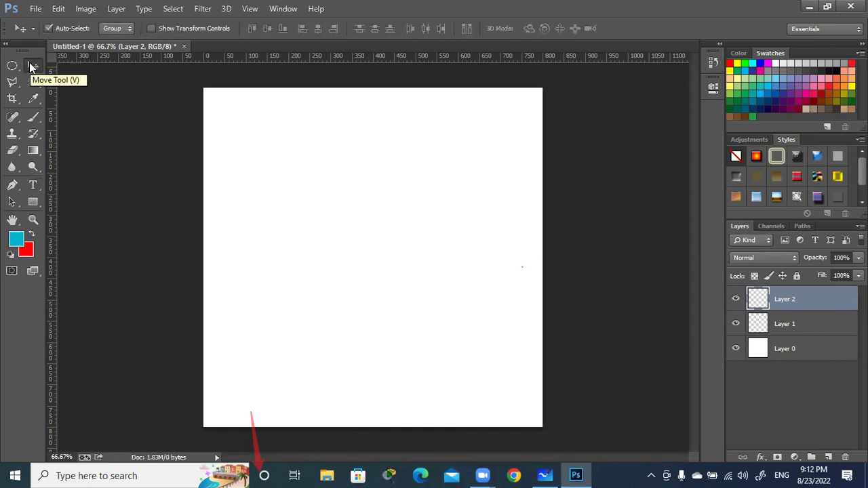
# Step: In Whiteboard, handwrite the first Arabic word under the heading at right
pyautogui.click(545, 474)
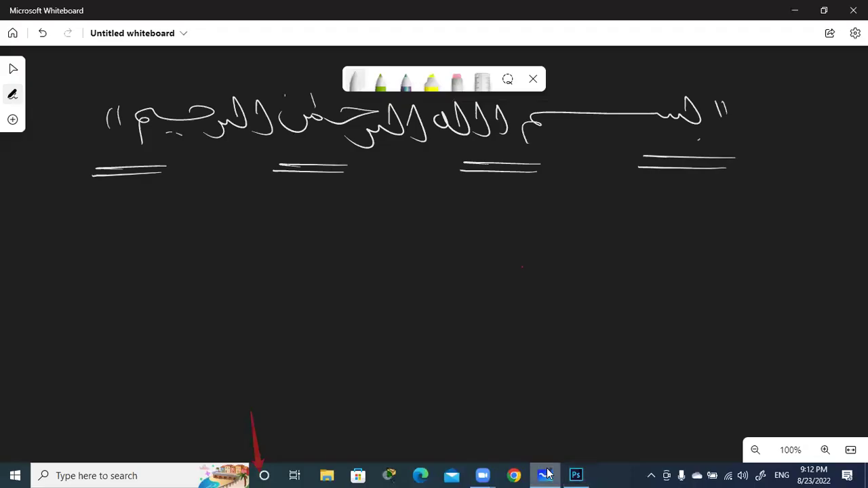
pyautogui.moveTo(821, 201)
pyautogui.mouseDown()
pyautogui.moveTo(804, 224)
pyautogui.moveTo(739, 217)
pyautogui.moveTo(713, 229)
pyautogui.mouseUp()
pyautogui.moveTo(689, 217); pyautogui.dragTo(682, 229)
pyautogui.moveTo(660, 198); pyautogui.dragTo(657, 229)
pyautogui.moveTo(637, 219); pyautogui.dragTo(599, 221)
pyautogui.click(596, 203)
pyautogui.click(629, 204)
# Step: Handwrite the word 'selection' on the left side of the board
pyautogui.moveTo(44, 218); pyautogui.dragTo(34, 244)
pyautogui.moveTo(73, 225); pyautogui.dragTo(58, 233)
pyautogui.moveTo(88, 200)
pyautogui.mouseDown()
pyautogui.moveTo(85, 243)
pyautogui.moveTo(116, 237)
pyautogui.mouseUp()
pyautogui.moveTo(146, 223); pyautogui.dragTo(144, 245)
pyautogui.moveTo(163, 191); pyautogui.dragTo(165, 239)
pyautogui.moveTo(187, 211)
pyautogui.mouseDown()
pyautogui.moveTo(188, 242)
pyautogui.moveTo(255, 235)
pyautogui.mouseUp()
# Step: Write and underline a second Arabic word at right
pyautogui.moveTo(819, 263)
pyautogui.mouseDown()
pyautogui.moveTo(821, 290)
pyautogui.moveTo(716, 303)
pyautogui.mouseUp()
pyautogui.moveTo(786, 276); pyautogui.dragTo(760, 293)
pyautogui.moveTo(704, 279)
pyautogui.mouseDown()
pyautogui.moveTo(660, 298)
pyautogui.moveTo(798, 337)
pyautogui.mouseUp()
pyautogui.click(700, 305)
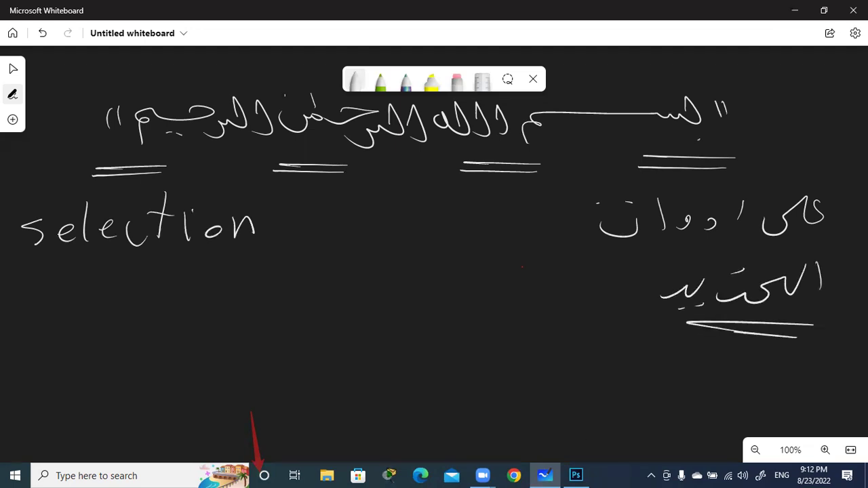
# Step: Draw a dash and write an Arabic phrase running leftward across the board
pyautogui.moveTo(567, 298); pyautogui.dragTo(604, 298)
pyautogui.moveTo(529, 276)
pyautogui.mouseDown()
pyautogui.moveTo(540, 305)
pyautogui.moveTo(498, 309)
pyautogui.mouseUp()
pyautogui.moveTo(480, 293); pyautogui.dragTo(477, 305)
pyautogui.moveTo(448, 270); pyautogui.dragTo(450, 293)
pyautogui.moveTo(427, 292); pyautogui.dragTo(333, 313)
pyautogui.moveTo(337, 279); pyautogui.dragTo(317, 324)
pyautogui.moveTo(294, 278)
pyautogui.mouseDown()
pyautogui.moveTo(298, 313)
pyautogui.moveTo(279, 322)
pyautogui.mouseUp()
pyautogui.moveTo(262, 283)
pyautogui.mouseDown()
pyautogui.moveTo(241, 318)
pyautogui.moveTo(189, 316)
pyautogui.mouseUp()
pyautogui.moveTo(222, 280)
pyautogui.mouseDown()
pyautogui.moveTo(146, 316)
pyautogui.moveTo(162, 328)
pyautogui.mouseUp()
pyautogui.moveTo(139, 298)
pyautogui.mouseDown()
pyautogui.moveTo(119, 316)
pyautogui.moveTo(86, 294)
pyautogui.mouseUp()
# Step: Handwrite a new Arabic word on the next line, briefly checking Photoshop before returning
pyautogui.moveTo(812, 348); pyautogui.dragTo(812, 370)
pyautogui.moveTo(781, 353)
pyautogui.mouseDown()
pyautogui.moveTo(780, 374)
pyautogui.moveTo(671, 387)
pyautogui.mouseUp()
pyautogui.moveTo(674, 358); pyautogui.dragTo(689, 356)
pyautogui.moveTo(651, 367)
pyautogui.mouseDown()
pyautogui.moveTo(597, 374)
pyautogui.moveTo(577, 386)
pyautogui.mouseUp()
pyautogui.moveTo(614, 352); pyautogui.dragTo(599, 357)
pyautogui.moveTo(562, 357); pyautogui.dragTo(526, 355)
pyautogui.click(544, 392)
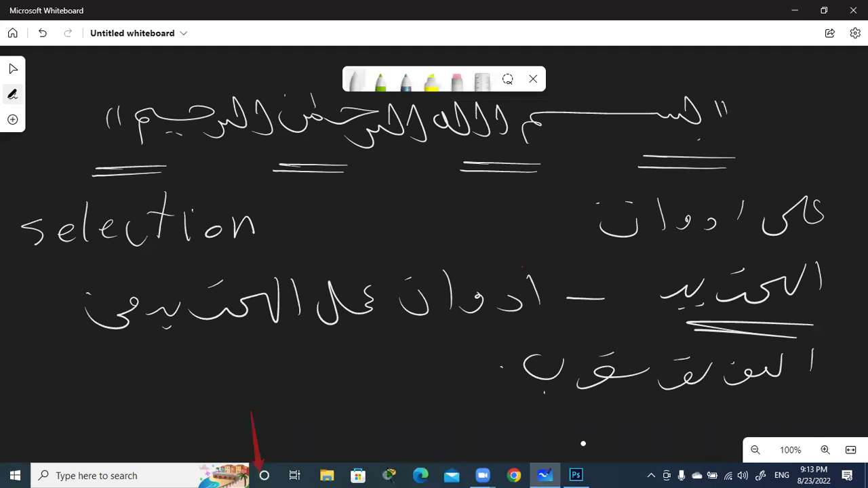
pyautogui.click(793, 12)
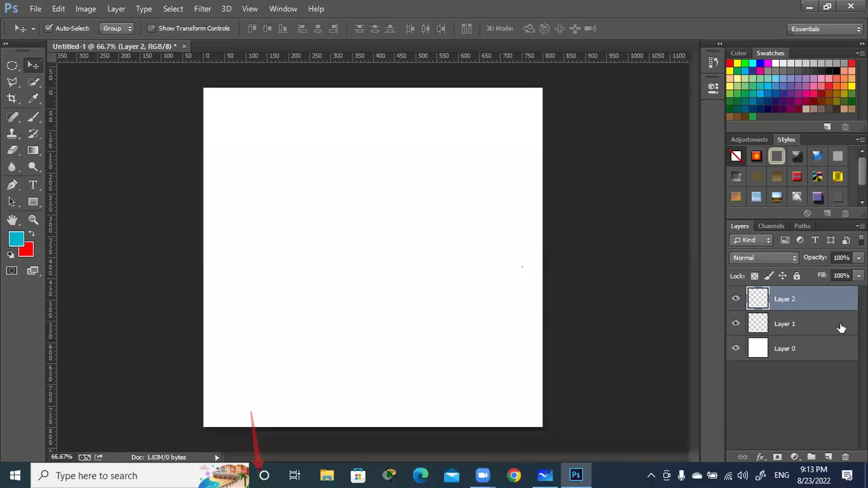
pyautogui.click(545, 475)
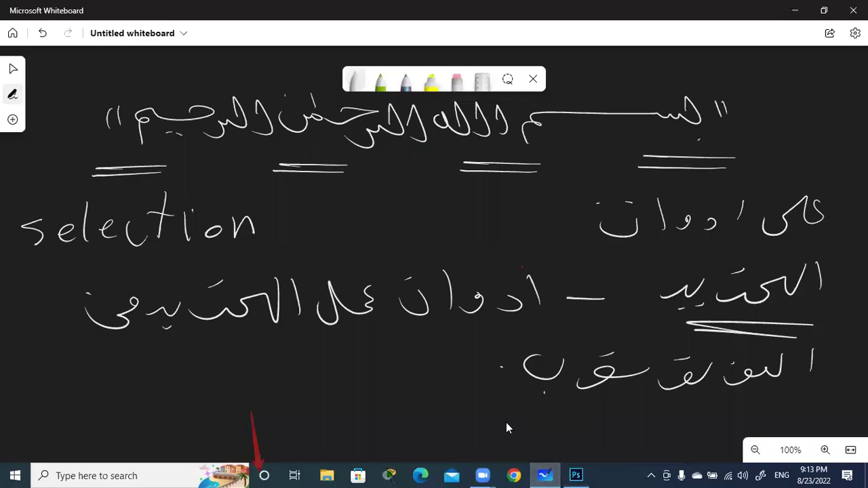
# Step: Scroll down and start a new line with an arrow and the word الممتاز
pyautogui.scroll(-5, 504, 305)
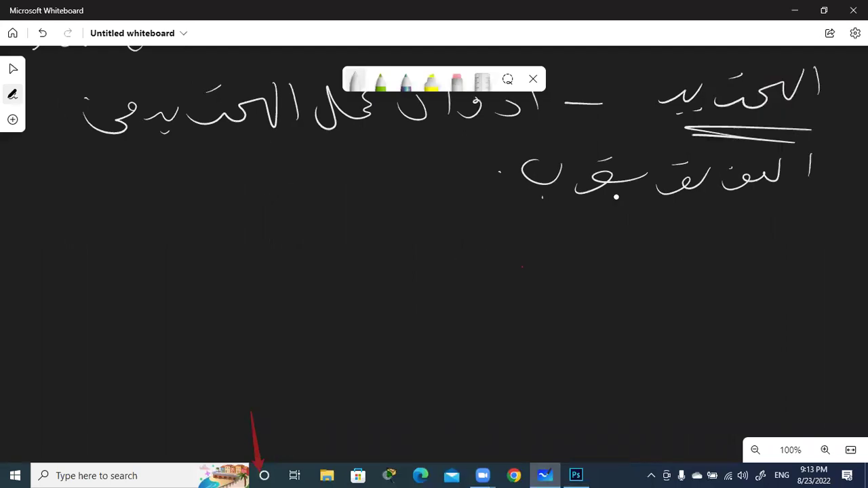
pyautogui.moveTo(806, 233)
pyautogui.mouseDown()
pyautogui.moveTo(850, 229)
pyautogui.moveTo(801, 238)
pyautogui.mouseUp()
pyautogui.moveTo(806, 221); pyautogui.dragTo(808, 247)
pyautogui.moveTo(774, 214); pyautogui.dragTo(759, 238)
pyautogui.moveTo(747, 212)
pyautogui.mouseDown()
pyautogui.moveTo(729, 244)
pyautogui.moveTo(668, 261)
pyautogui.mouseUp()
pyautogui.moveTo(690, 229)
pyautogui.mouseDown()
pyautogui.moveTo(631, 255)
pyautogui.moveTo(609, 283)
pyautogui.mouseUp()
pyautogui.moveTo(588, 220)
pyautogui.mouseDown()
pyautogui.moveTo(587, 252)
pyautogui.moveTo(482, 251)
pyautogui.mouseUp()
pyautogui.moveTo(499, 231)
pyautogui.mouseDown()
pyautogui.moveTo(510, 230)
pyautogui.moveTo(436, 262)
pyautogui.mouseUp()
pyautogui.click(445, 224)
# Step: Extend the arrow line of Arabic notes to the left edge
pyautogui.moveTo(426, 231)
pyautogui.mouseDown()
pyautogui.moveTo(406, 252)
pyautogui.moveTo(363, 266)
pyautogui.mouseUp()
pyautogui.moveTo(359, 226); pyautogui.dragTo(358, 259)
pyautogui.moveTo(339, 223)
pyautogui.mouseDown()
pyautogui.moveTo(306, 262)
pyautogui.moveTo(278, 271)
pyautogui.mouseUp()
pyautogui.moveTo(259, 225)
pyautogui.mouseDown()
pyautogui.moveTo(237, 258)
pyautogui.moveTo(191, 252)
pyautogui.moveTo(173, 271)
pyautogui.moveTo(45, 270)
pyautogui.mouseUp()
pyautogui.moveTo(46, 235); pyautogui.dragTo(8, 285)
pyautogui.moveTo(27, 249); pyautogui.dragTo(1, 250)
# Step: Handwrite a second Arabic line beneath it, right to left
pyautogui.moveTo(837, 294); pyautogui.dragTo(833, 326)
pyautogui.moveTo(815, 298)
pyautogui.mouseDown()
pyautogui.moveTo(796, 334)
pyautogui.moveTo(659, 319)
pyautogui.mouseUp()
pyautogui.moveTo(679, 351); pyautogui.dragTo(669, 354)
pyautogui.moveTo(641, 309); pyautogui.dragTo(638, 340)
pyautogui.moveTo(618, 311)
pyautogui.mouseDown()
pyautogui.moveTo(595, 338)
pyautogui.moveTo(560, 347)
pyautogui.mouseUp()
pyautogui.moveTo(551, 312)
pyautogui.mouseDown()
pyautogui.moveTo(468, 351)
pyautogui.moveTo(427, 340)
pyautogui.mouseUp()
pyautogui.moveTo(417, 332); pyautogui.dragTo(356, 358)
pyautogui.moveTo(339, 333)
pyautogui.mouseDown()
pyautogui.moveTo(331, 340)
pyautogui.moveTo(311, 332)
pyautogui.moveTo(261, 339)
pyautogui.moveTo(184, 361)
pyautogui.mouseUp()
pyautogui.moveTo(227, 317); pyautogui.dragTo(242, 316)
pyautogui.moveTo(168, 339); pyautogui.dragTo(160, 354)
pyautogui.moveTo(142, 343); pyautogui.dragTo(43, 345)
pyautogui.moveTo(100, 319); pyautogui.dragTo(89, 320)
# Step: Write a third Arabic line at the bottom right and minimize Whiteboard to Photoshop
pyautogui.moveTo(820, 388); pyautogui.dragTo(804, 404)
pyautogui.moveTo(798, 373)
pyautogui.mouseDown()
pyautogui.moveTo(793, 391)
pyautogui.moveTo(756, 405)
pyautogui.moveTo(565, 407)
pyautogui.mouseUp()
pyautogui.click(658, 429)
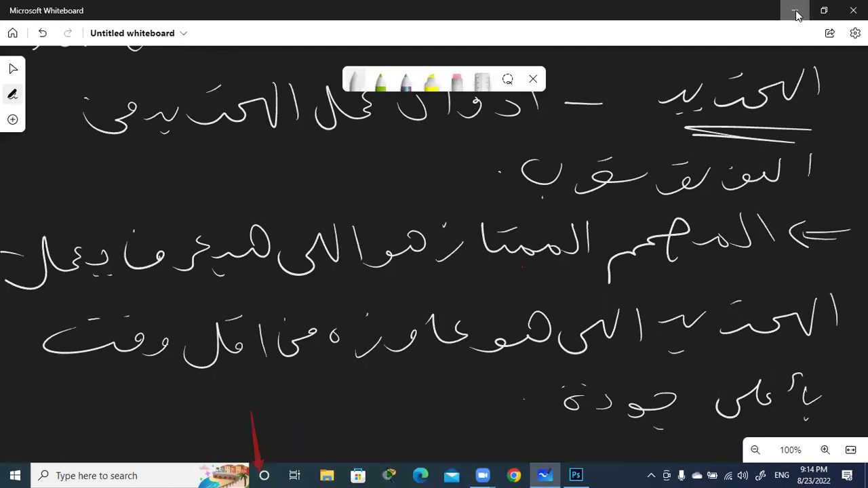
pyautogui.click(796, 14)
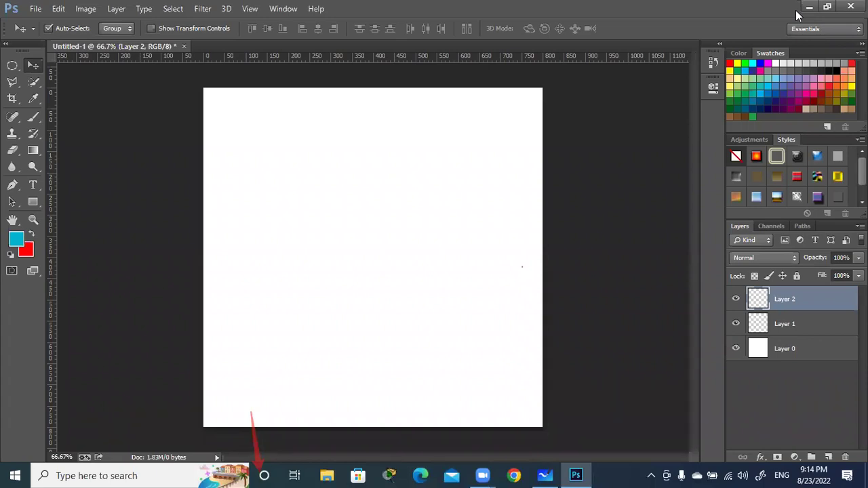
# Step: Drag an elliptical marquee circle in the upper middle of the Untitled-1 canvas
pyautogui.click(13, 65)
pyautogui.moveTo(478, 142); pyautogui.dragTo(332, 278)
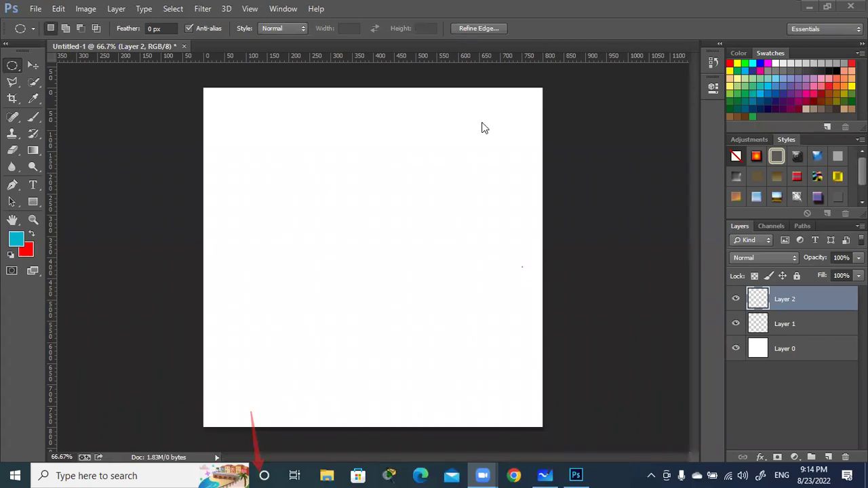
pyautogui.click(19, 67)
pyautogui.rightClick(19, 67)
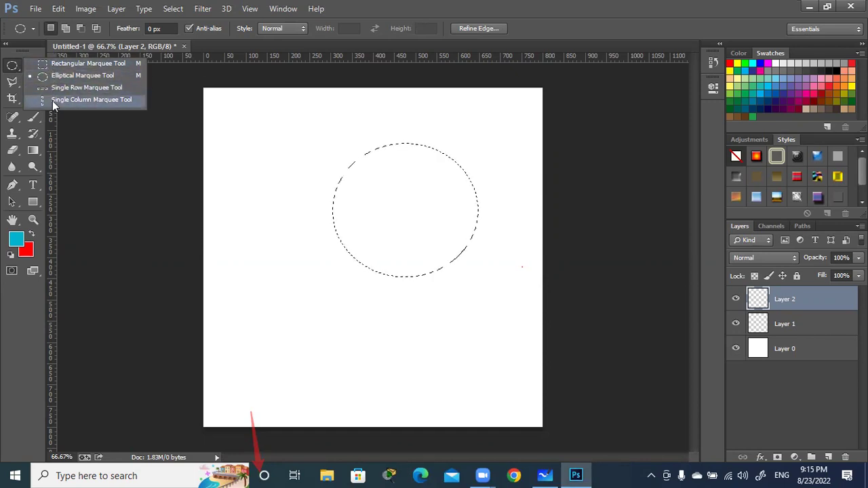
pyautogui.click(17, 84)
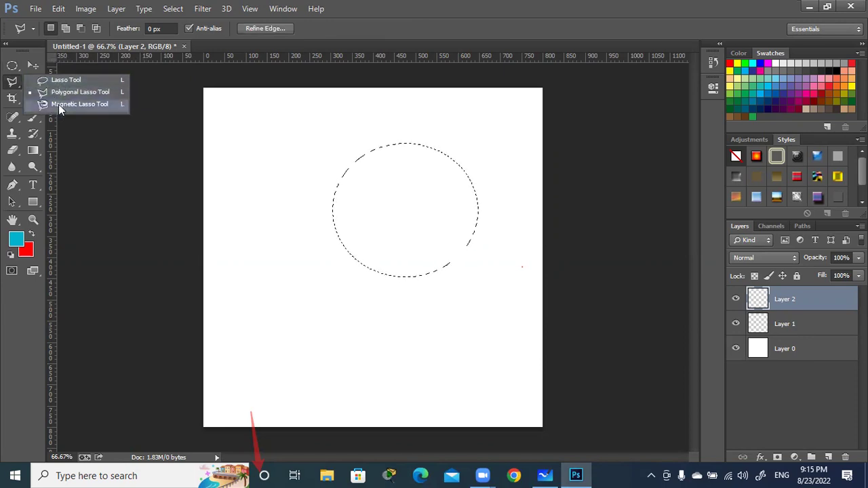
pyautogui.click(12, 65)
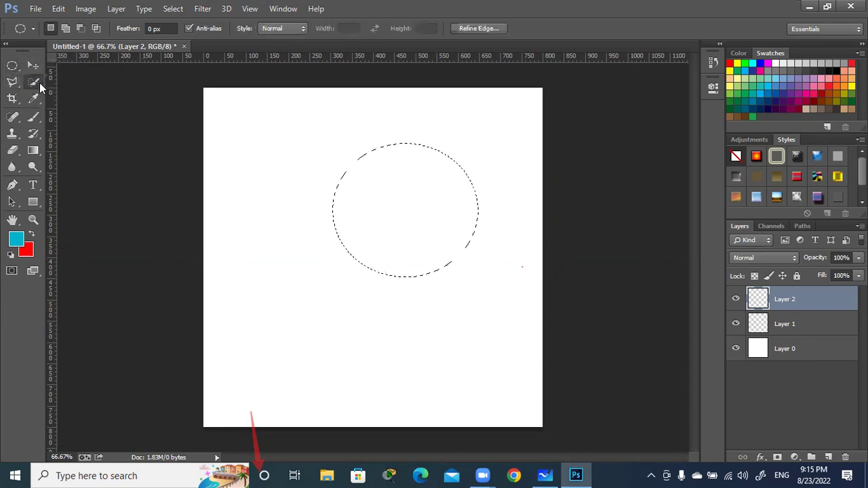
pyautogui.click(40, 83)
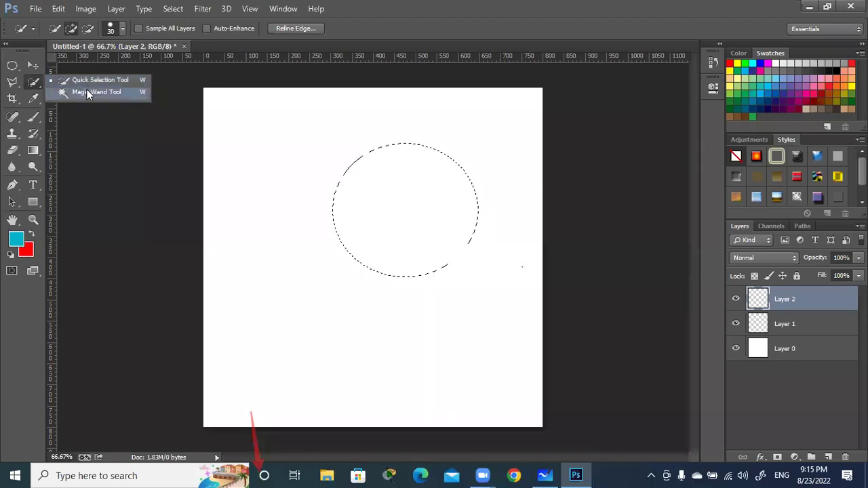
pyautogui.click(12, 117)
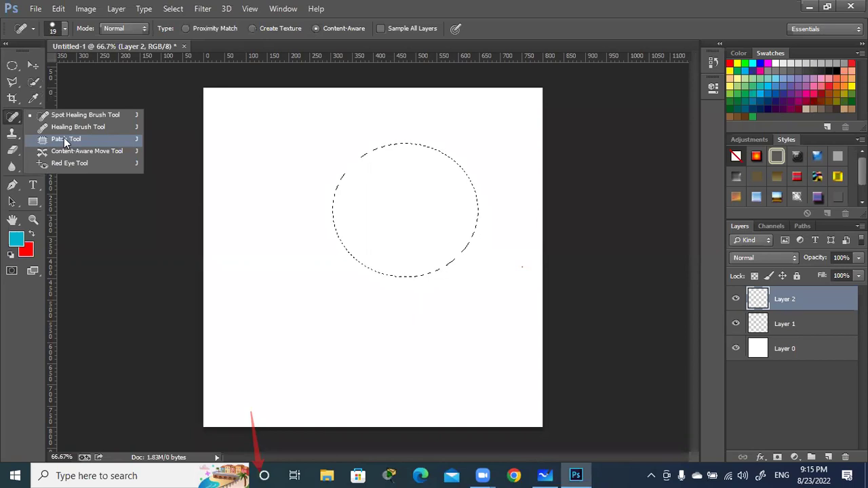
pyautogui.click(14, 119)
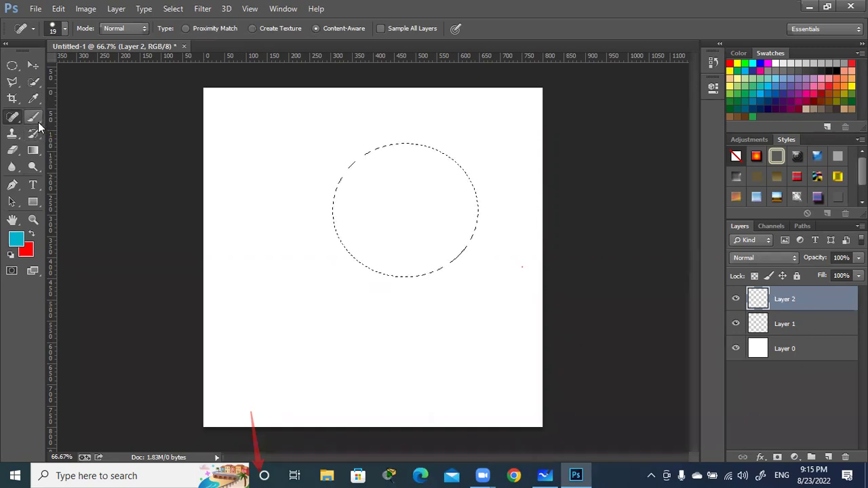
pyautogui.click(36, 186)
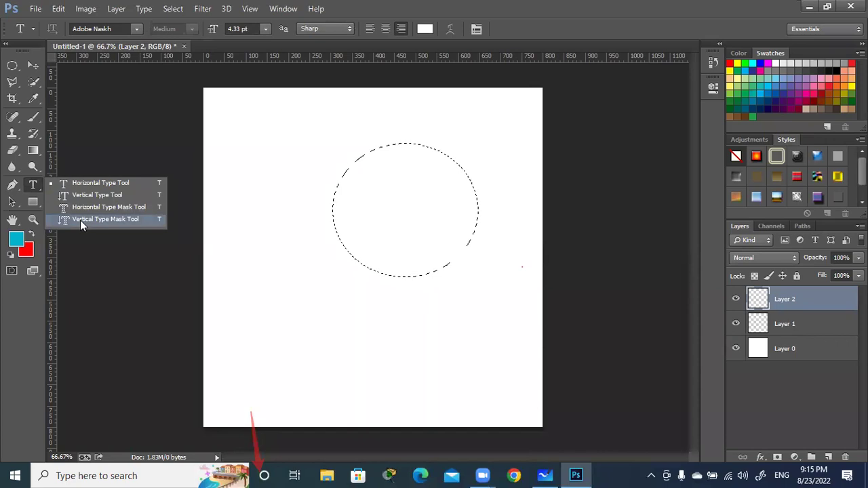
pyautogui.click(34, 202)
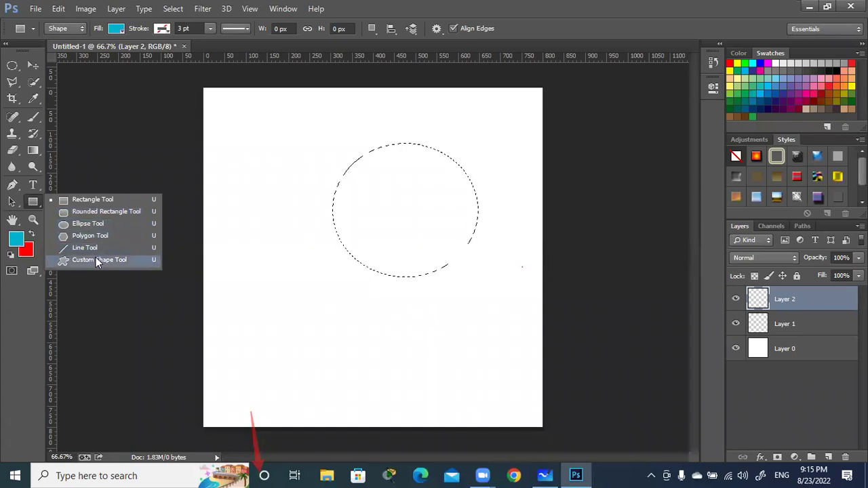
pyautogui.click(18, 185)
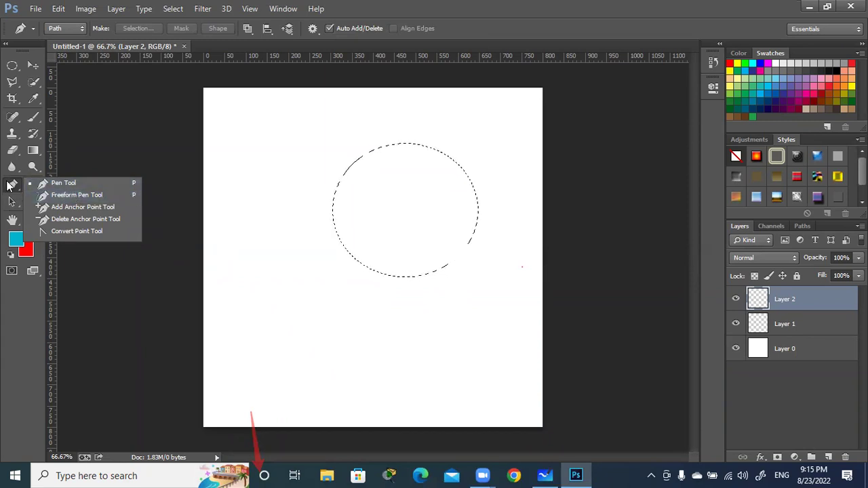
pyautogui.click(11, 186)
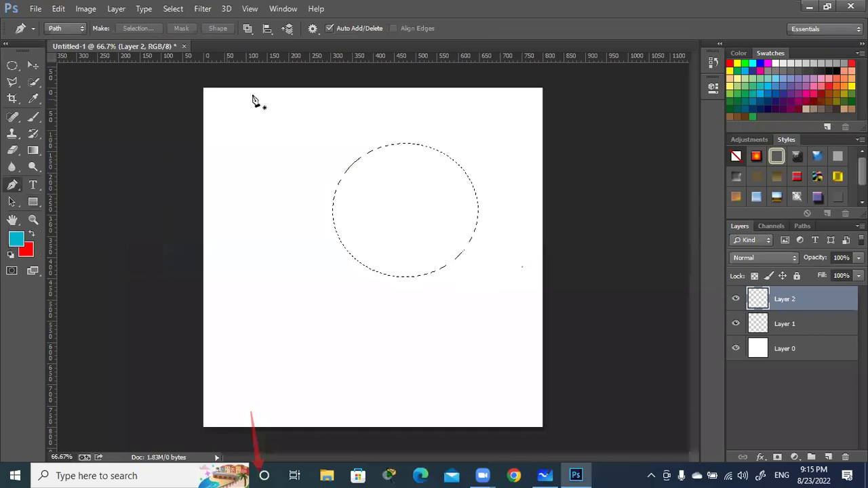
# Step: Deselect the circle with Ctrl+D, then restore it with Ctrl+Shift+D
pyautogui.hotkey('ctrl', 'd')
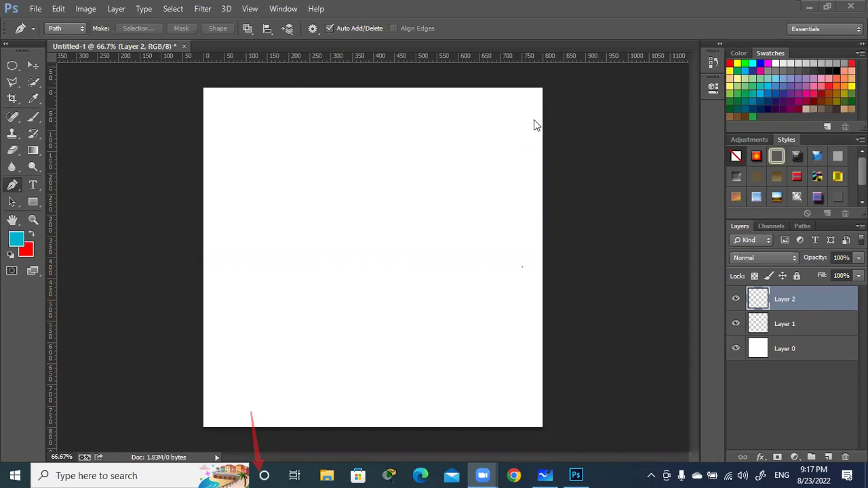
pyautogui.hotkey('ctrl', 'shift', 'd')
# Step: Cycle through the marquee variants and Pen tool, ending on the Rectangular Marquee
pyautogui.click(19, 67)
pyautogui.rightClick(18, 68)
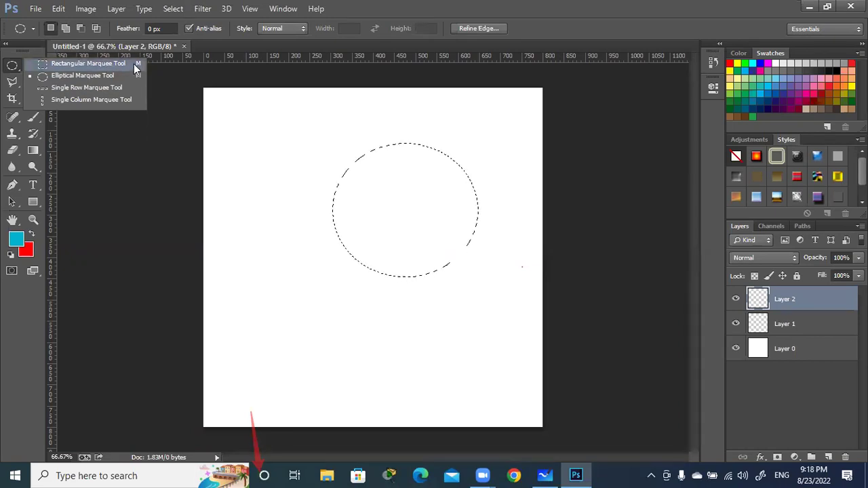
pyautogui.click(12, 184)
pyautogui.press('m')
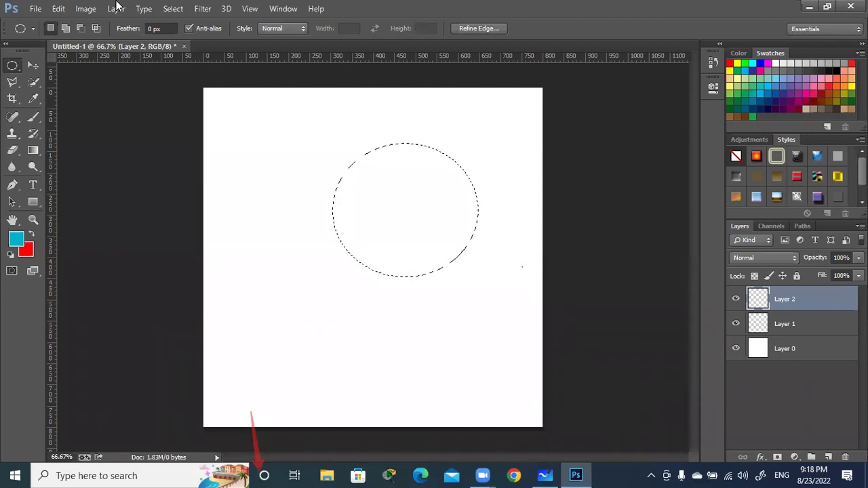
pyautogui.hotkey('shift', 'm')
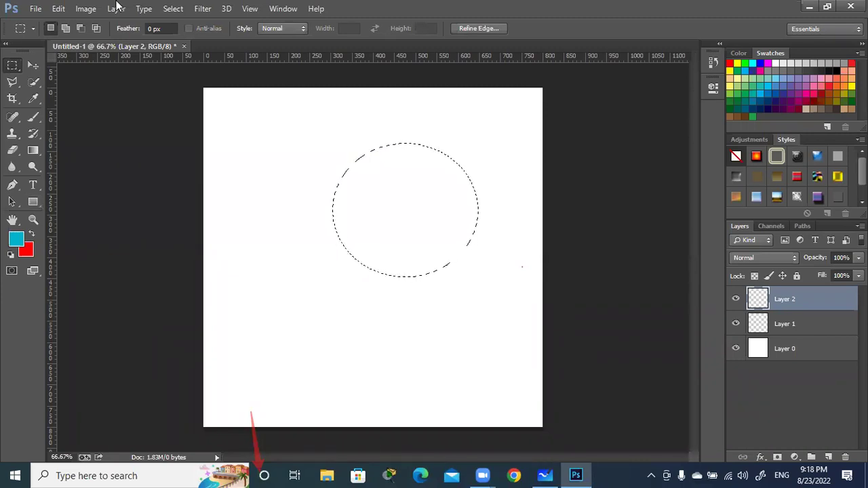
# Step: Drop the circular selection so nothing is selected, then cycle the marquee shape with Shift+M
pyautogui.click(326, 115)
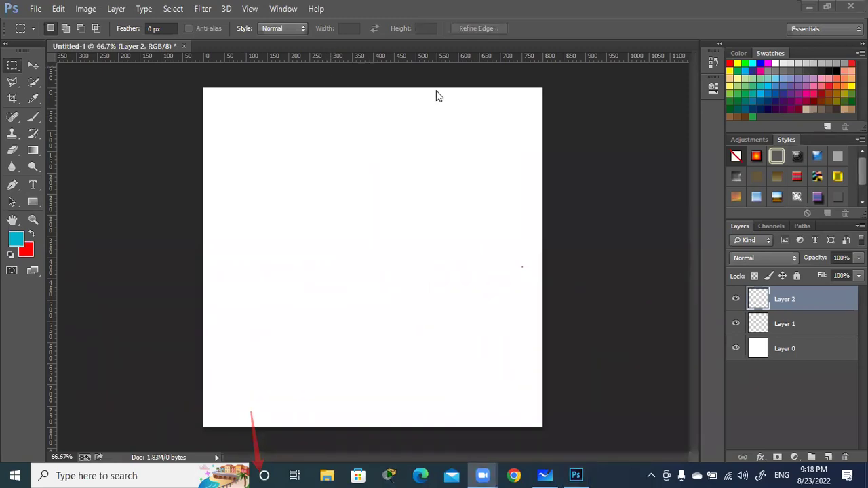
pyautogui.click(523, 121)
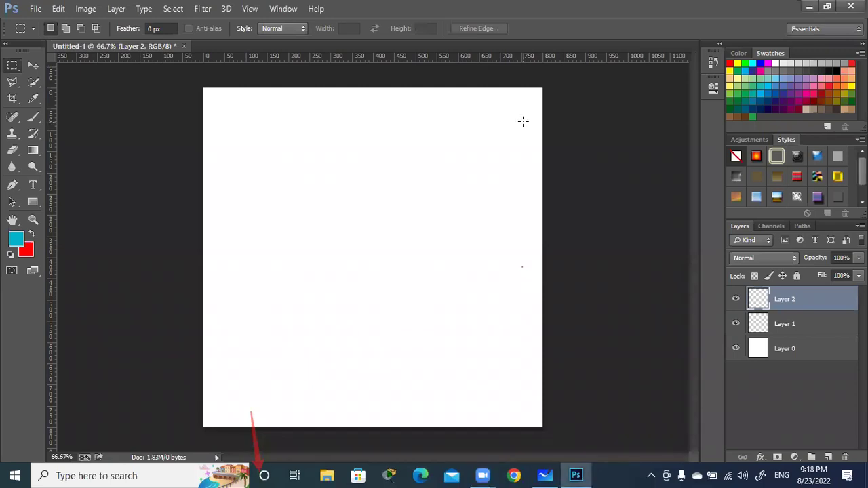
pyautogui.hotkey('shift', 'm')
pyautogui.hotkey('shift', 'm')
pyautogui.hotkey('shift', 'm')
pyautogui.hotkey('shift', 'm')
pyautogui.hotkey('shift', 'm')
pyautogui.hotkey('shift', 'm')
pyautogui.hotkey('shift', 'm')
pyautogui.hotkey('shift', 'm')
pyautogui.hotkey('shift', 'm')
pyautogui.hotkey('shift', 'm')
pyautogui.hotkey('shift', 'm')
pyautogui.hotkey('shift', 'm')
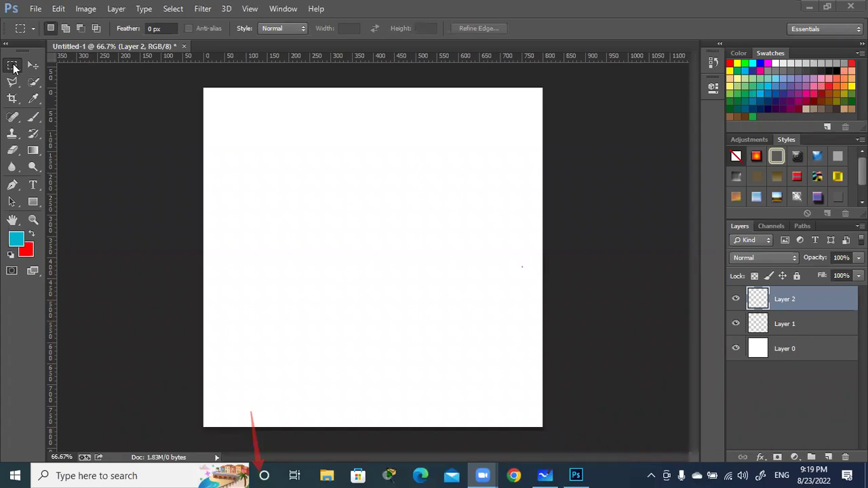
# Step: Practice rectangular selections, including a roughly 265 px square and a wide strip, then deselect
pyautogui.moveTo(434, 116); pyautogui.dragTo(312, 219)
pyautogui.moveTo(499, 273); pyautogui.dragTo(253, 300)
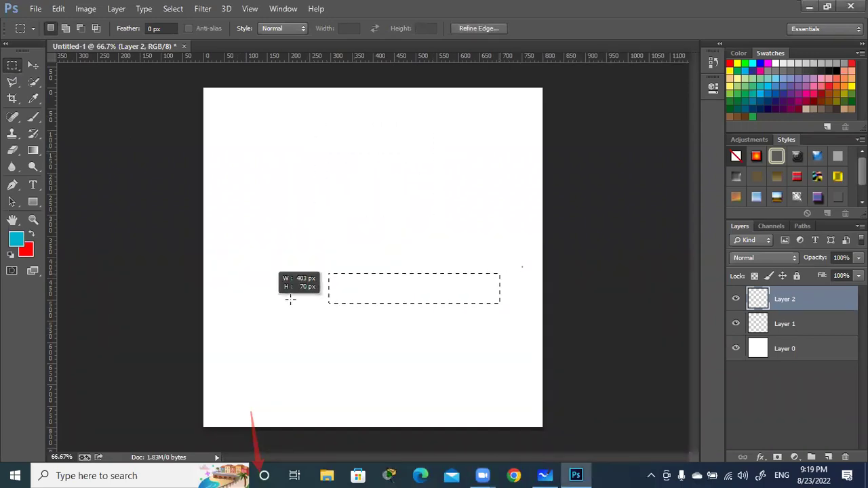
pyautogui.moveTo(425, 116); pyautogui.dragTo(313, 224)
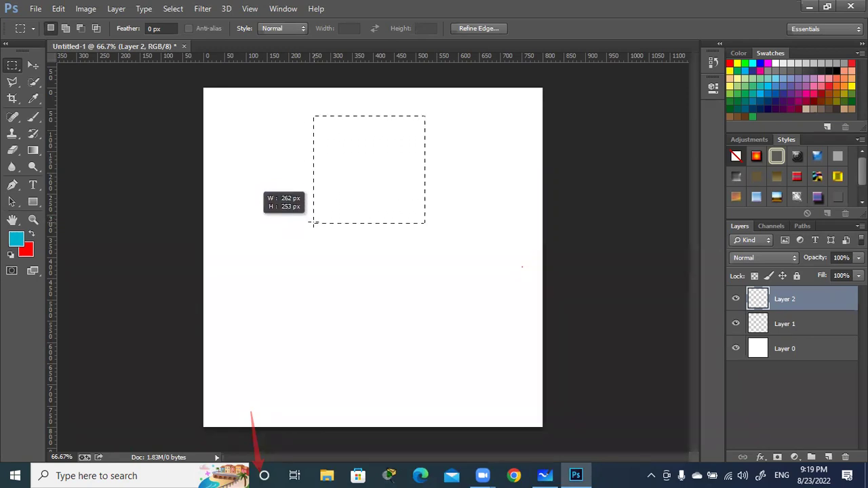
pyautogui.moveTo(313, 224); pyautogui.dragTo(311, 229)
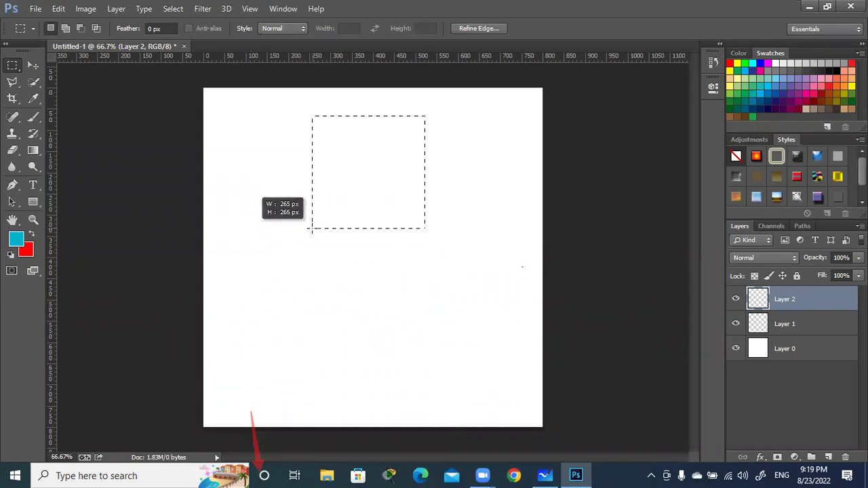
pyautogui.moveTo(311, 229); pyautogui.dragTo(312, 228)
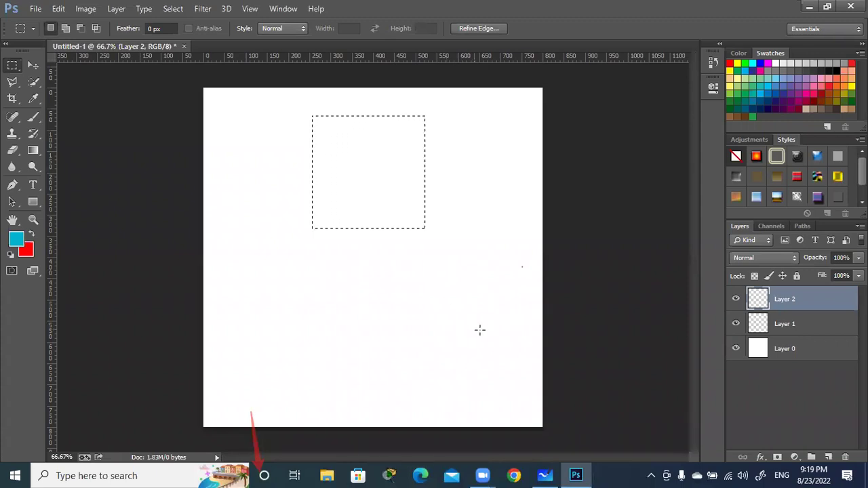
pyautogui.moveTo(511, 292); pyautogui.dragTo(240, 337)
pyautogui.hotkey('ctrl', 'd')
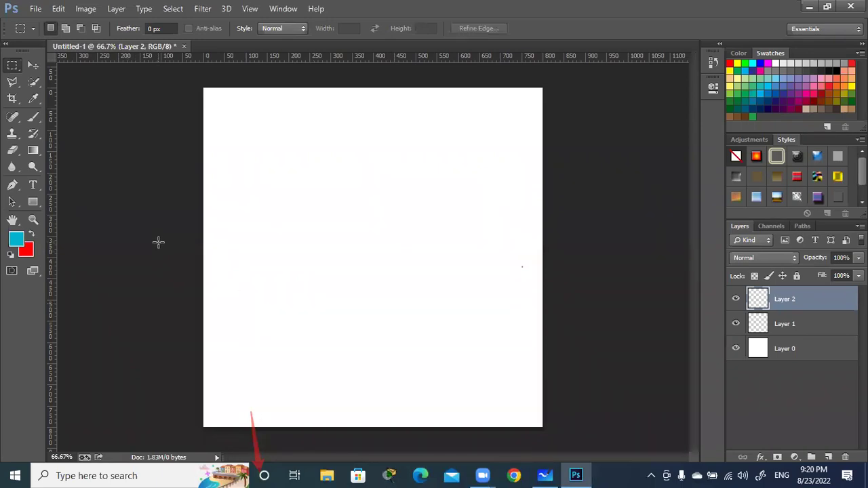
# Step: Draw and clear more practice rectangles, finally restoring the wide centre selection with Ctrl+Shift+D
pyautogui.moveTo(505, 270); pyautogui.dragTo(308, 348)
pyautogui.click(387, 196)
pyautogui.moveTo(440, 254); pyautogui.dragTo(326, 332)
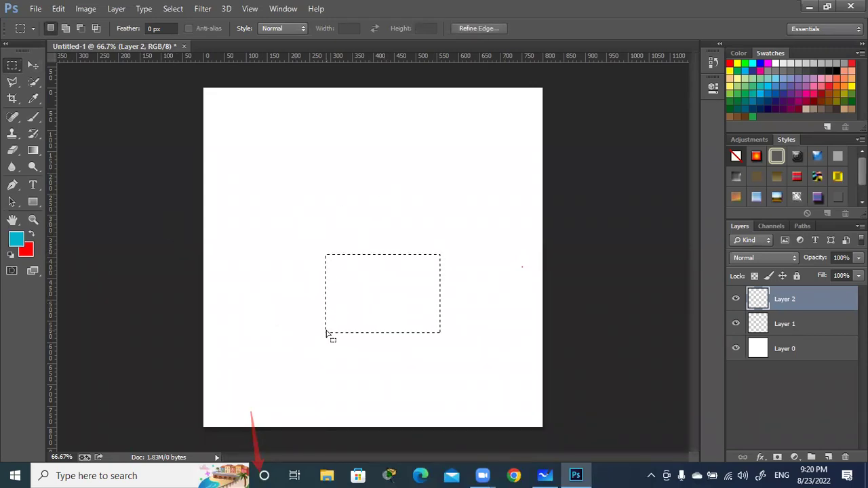
pyautogui.click(326, 331)
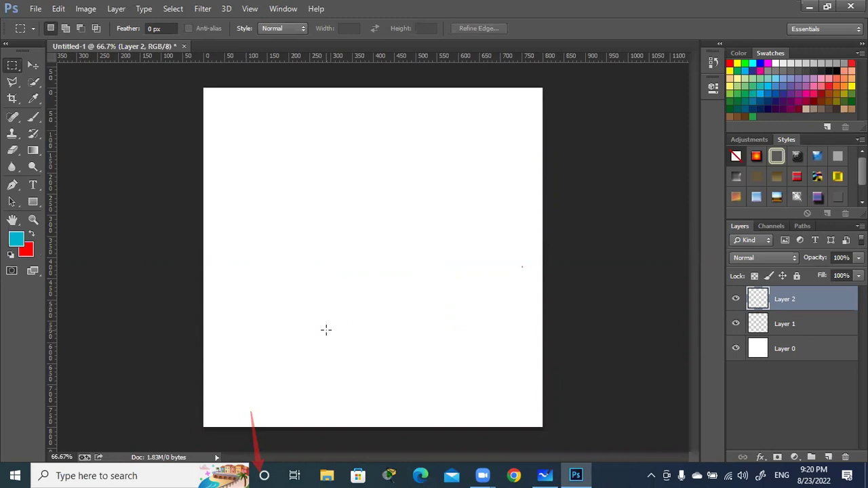
pyautogui.moveTo(492, 217); pyautogui.dragTo(289, 317)
pyautogui.hotkey('ctrl', 'd')
pyautogui.hotkey('ctrl', 'shift', 'd')
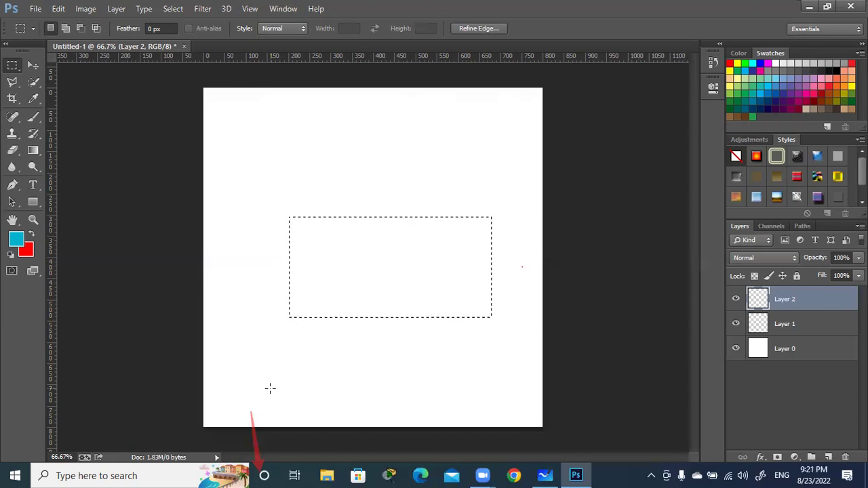
pyautogui.hotkey('ctrl', 'd')
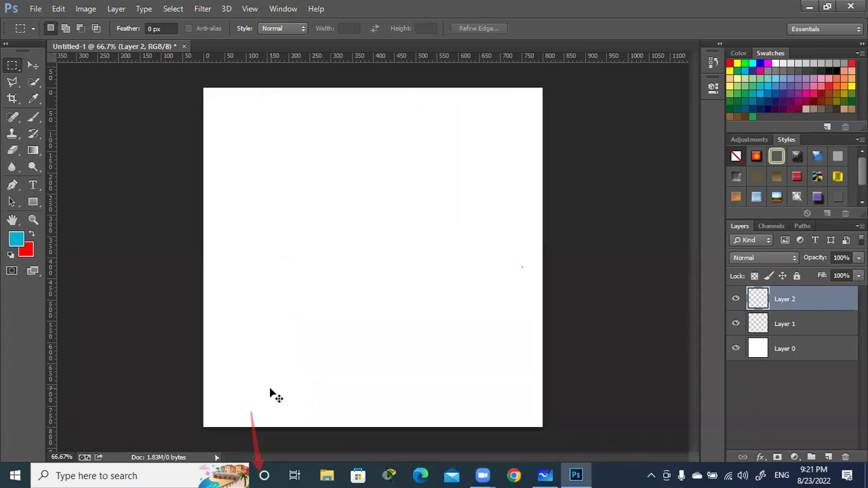
pyautogui.hotkey('ctrl', 'shift', 'd')
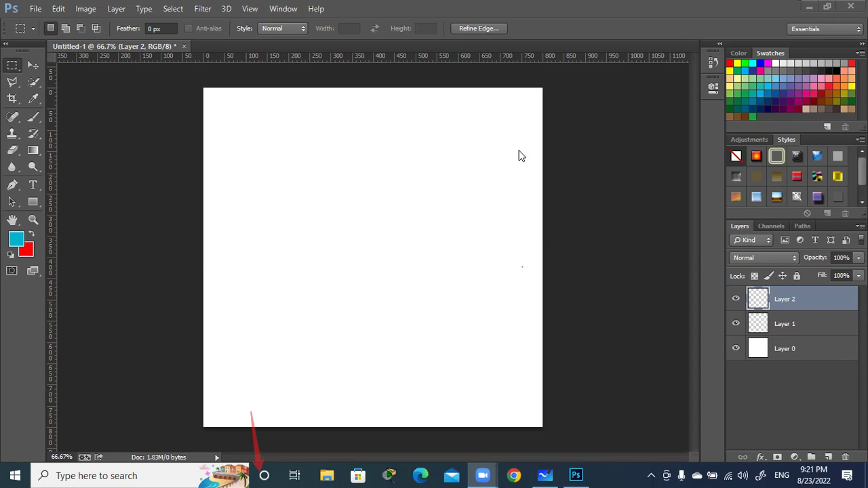
# Step: On the whiteboard, scroll down and handwrite a new star-bulleted Arabic line
pyautogui.click(544, 475)
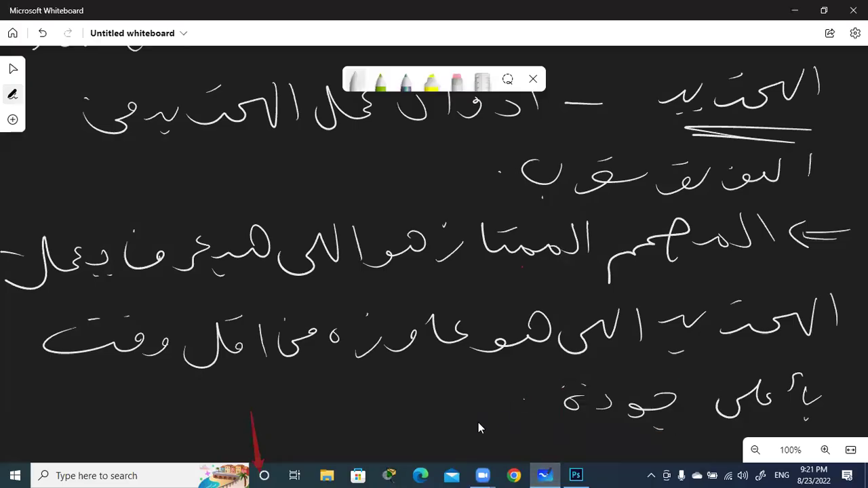
pyautogui.scroll(-3, 478, 422)
pyautogui.scroll(-6, 490, 200)
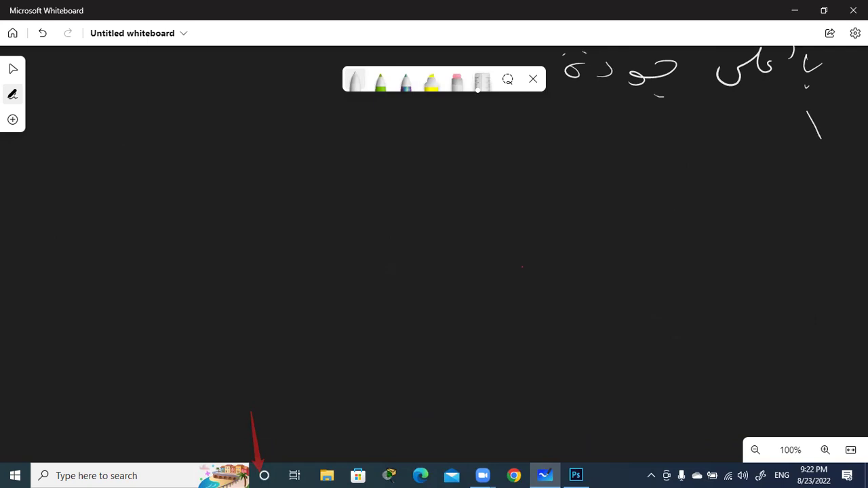
pyautogui.moveTo(829, 111); pyautogui.dragTo(801, 138)
pyautogui.moveTo(791, 122); pyautogui.dragTo(829, 121)
pyautogui.moveTo(760, 135)
pyautogui.mouseDown()
pyautogui.moveTo(740, 120)
pyautogui.moveTo(719, 133)
pyautogui.mouseUp()
pyautogui.click(714, 121)
pyautogui.moveTo(683, 112)
pyautogui.mouseDown()
pyautogui.moveTo(691, 123)
pyautogui.moveTo(632, 142)
pyautogui.mouseUp()
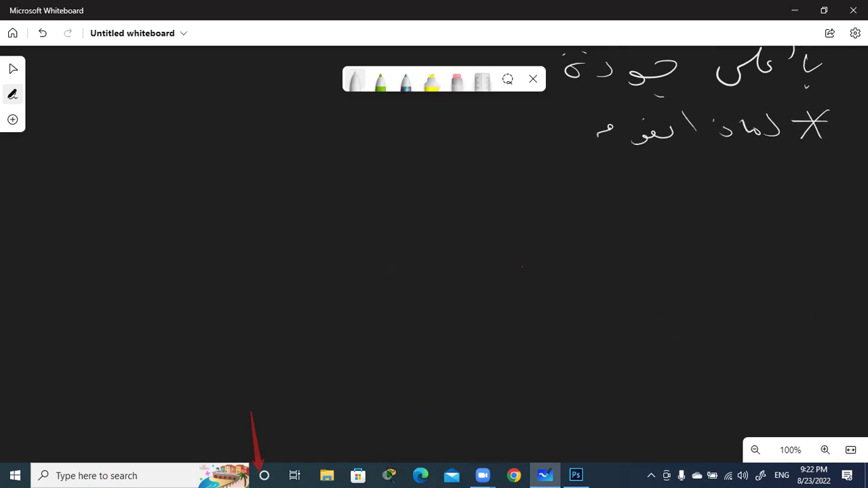
pyautogui.moveTo(551, 132); pyautogui.dragTo(339, 141)
pyautogui.click(427, 153)
pyautogui.moveTo(329, 133)
pyautogui.mouseDown()
pyautogui.moveTo(302, 145)
pyautogui.moveTo(158, 150)
pyautogui.mouseUp()
pyautogui.moveTo(197, 117); pyautogui.dragTo(174, 123)
pyautogui.moveTo(144, 130); pyautogui.dragTo(114, 133)
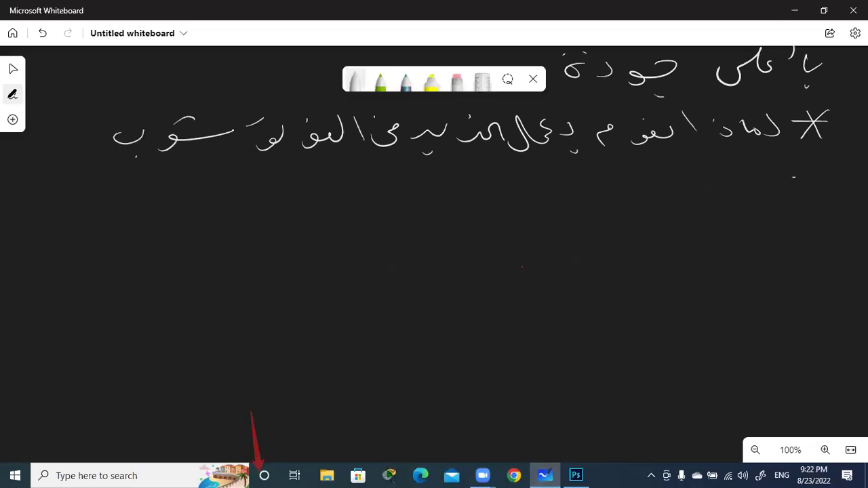
# Step: Double-underline each word of the Arabic line
pyautogui.moveTo(795, 175); pyautogui.dragTo(717, 177)
pyautogui.moveTo(786, 178); pyautogui.dragTo(717, 179)
pyautogui.moveTo(663, 168); pyautogui.dragTo(602, 177)
pyautogui.moveTo(525, 175)
pyautogui.mouseDown()
pyautogui.moveTo(465, 177)
pyautogui.moveTo(464, 184)
pyautogui.mouseUp()
pyautogui.moveTo(360, 184); pyautogui.dragTo(290, 191)
pyautogui.moveTo(179, 179); pyautogui.dragTo(109, 188)
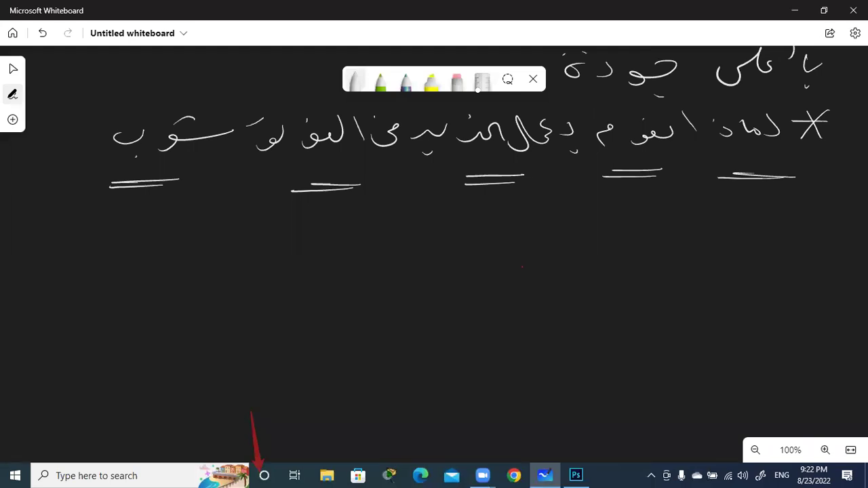
# Step: Draw another star bullet and write the next Arabic note beside it
pyautogui.moveTo(808, 214)
pyautogui.mouseDown()
pyautogui.moveTo(787, 245)
pyautogui.moveTo(806, 244)
pyautogui.mouseUp()
pyautogui.moveTo(778, 230); pyautogui.dragTo(815, 232)
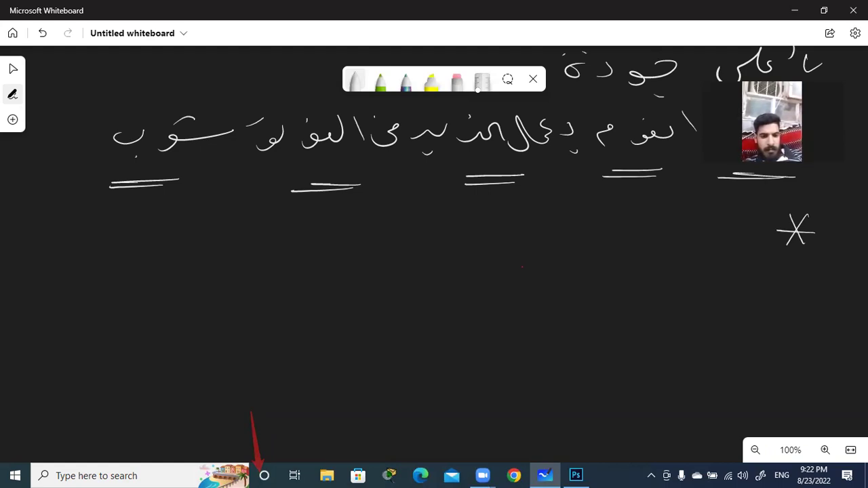
pyautogui.moveTo(722, 227); pyautogui.dragTo(648, 235)
pyautogui.moveTo(614, 208)
pyautogui.mouseDown()
pyautogui.moveTo(602, 238)
pyautogui.moveTo(540, 240)
pyautogui.moveTo(542, 221)
pyautogui.mouseUp()
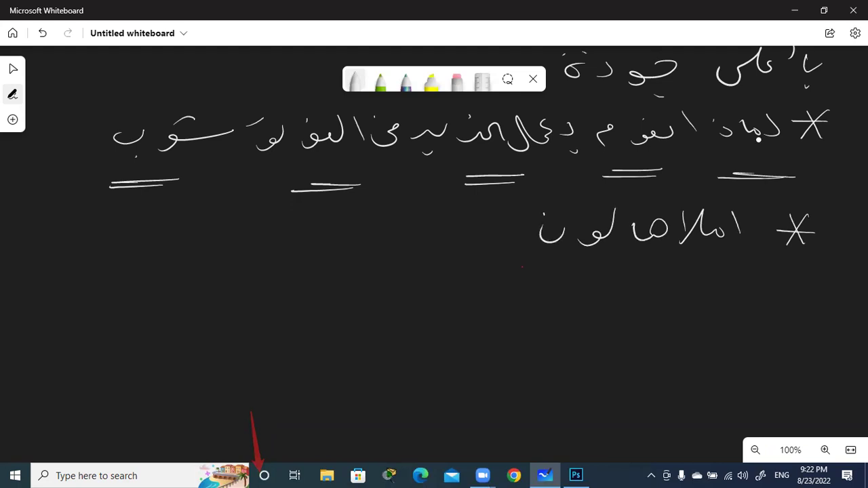
# Step: Fill the wide selection on Layer 2 with cyan foreground colour and deselect
pyautogui.click(577, 474)
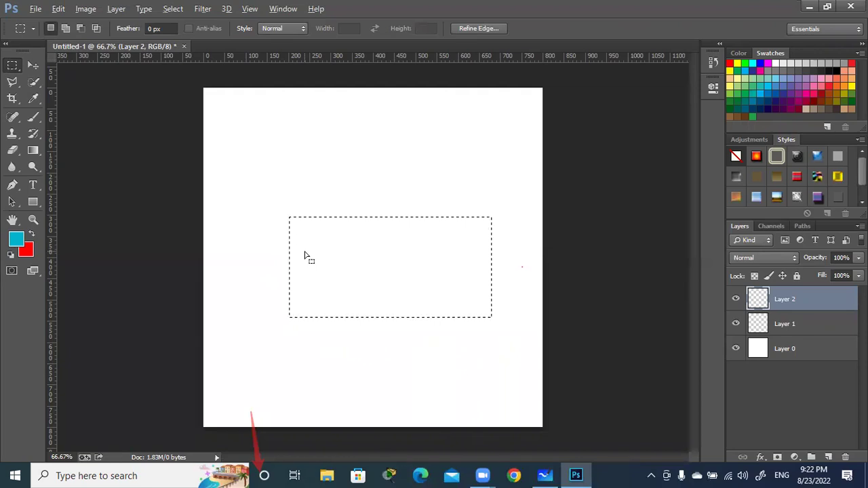
pyautogui.hotkey('alt', 'BackSpace')
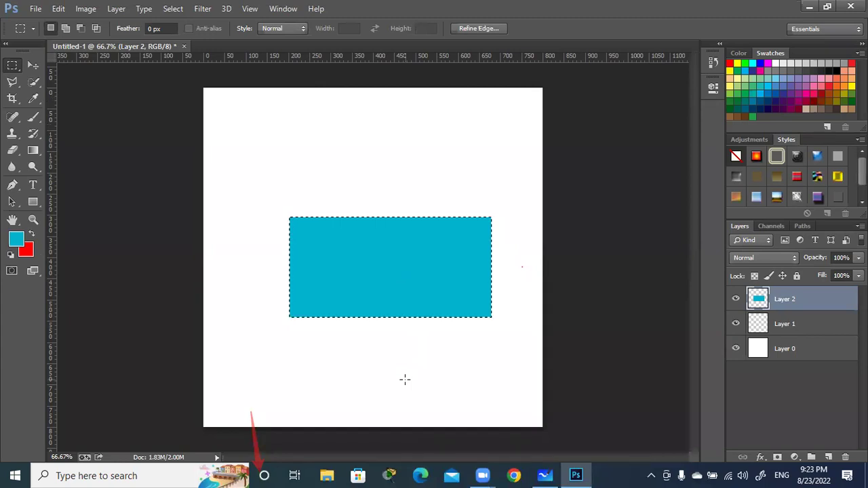
pyautogui.hotkey('ctrl', 'd')
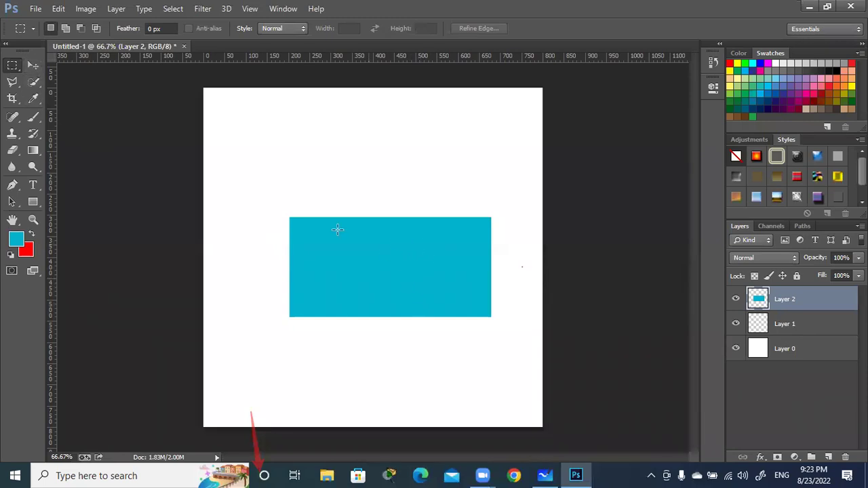
# Step: Move the cyan rectangle up and right toward the top of the canvas
pyautogui.click(33, 66)
pyautogui.moveTo(317, 251)
pyautogui.mouseDown()
pyautogui.moveTo(405, 188)
pyautogui.moveTo(367, 216)
pyautogui.mouseUp()
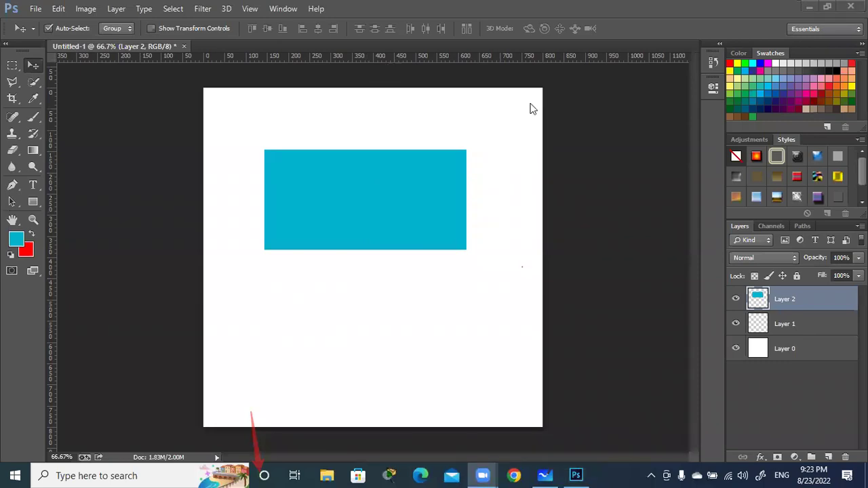
pyautogui.moveTo(397, 191)
pyautogui.mouseDown()
pyautogui.moveTo(423, 146)
pyautogui.moveTo(407, 178)
pyautogui.moveTo(412, 154)
pyautogui.mouseUp()
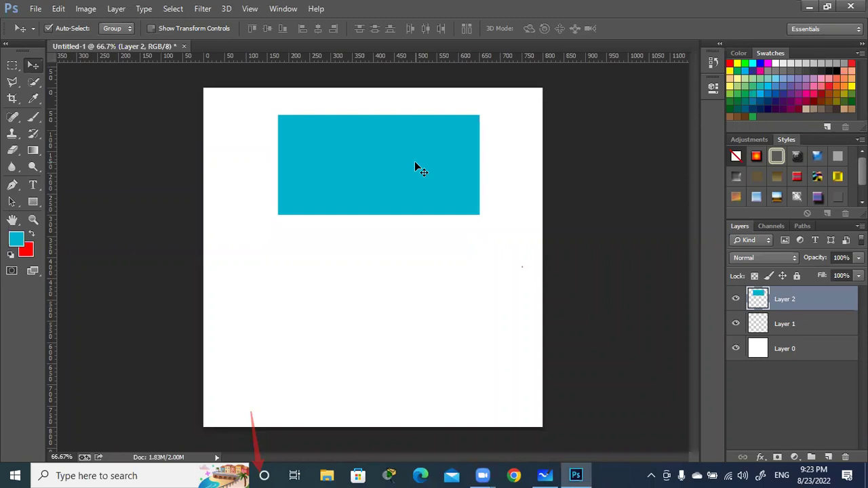
pyautogui.click(12, 65)
# Step: Draw a rectangle below-right of the cyan one, fill it with red background colour, and deselect
pyautogui.rightClick(12, 65)
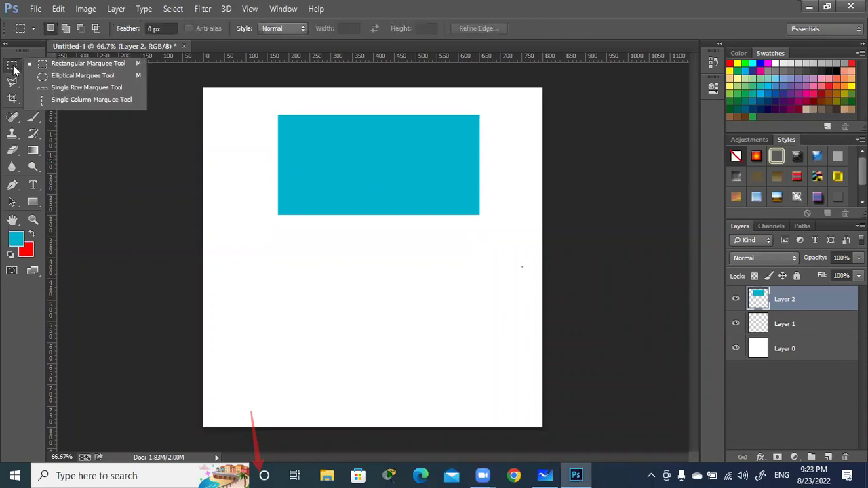
pyautogui.click(87, 63)
pyautogui.moveTo(475, 247)
pyautogui.mouseDown()
pyautogui.moveTo(375, 321)
pyautogui.moveTo(375, 330)
pyautogui.mouseUp()
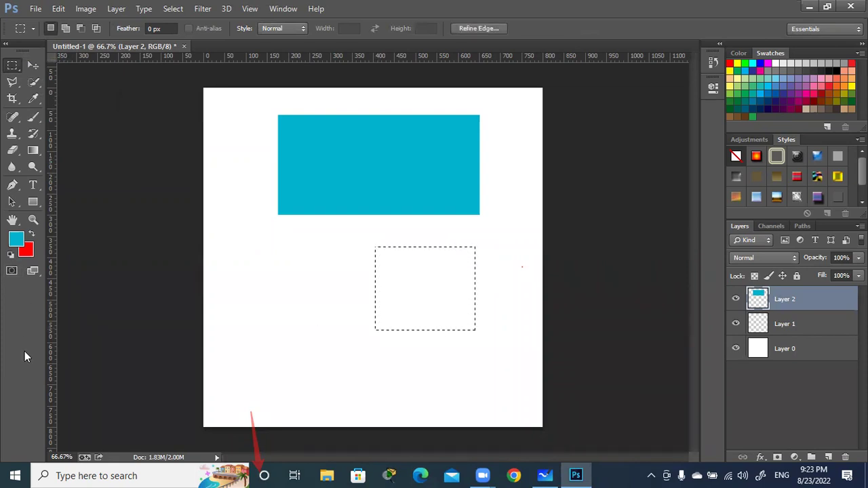
pyautogui.hotkey('ctrl', 'BackSpace')
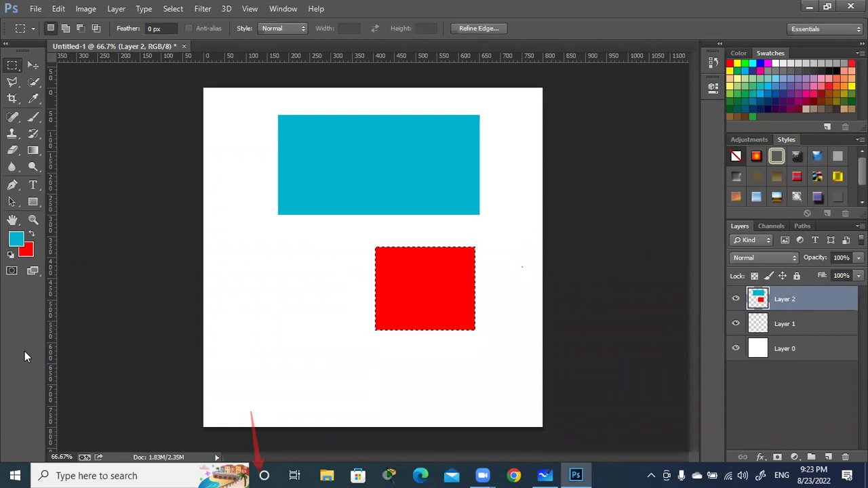
pyautogui.hotkey('ctrl', 'd')
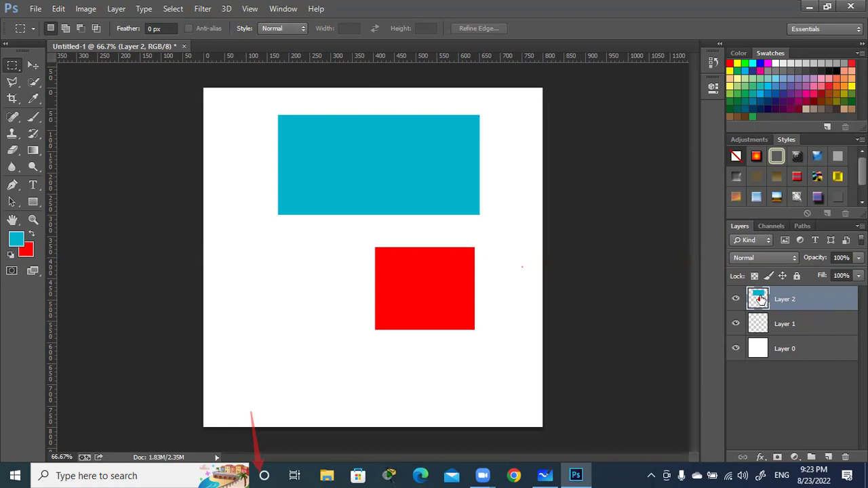
# Step: Reposition both Layer 2 rectangles with the Move tool, then marquee around the red square
pyautogui.click(544, 475)
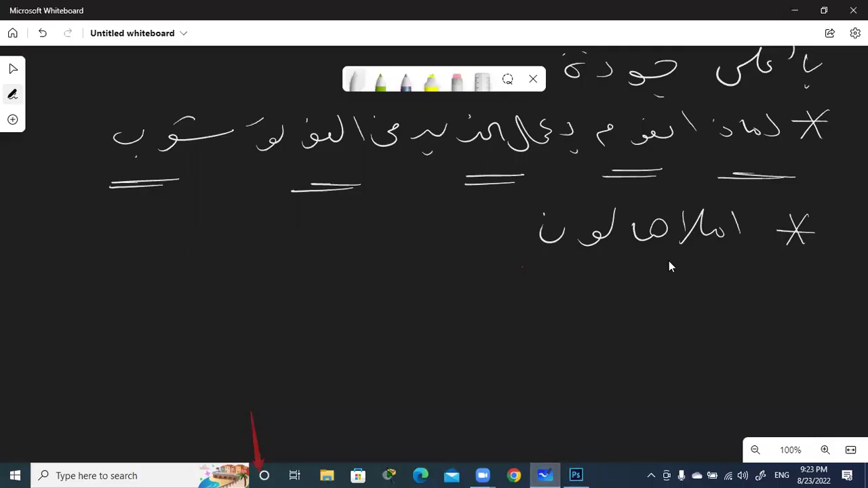
pyautogui.click(792, 8)
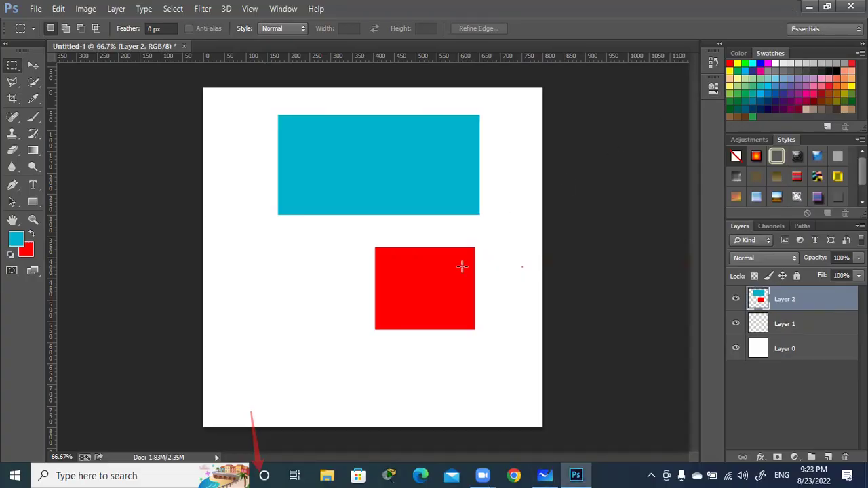
pyautogui.click(32, 64)
pyautogui.moveTo(416, 284); pyautogui.dragTo(458, 301)
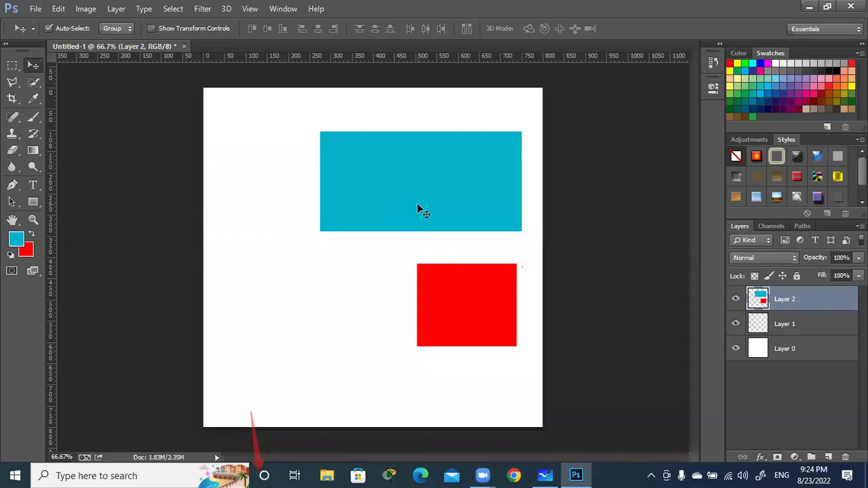
pyautogui.moveTo(420, 209); pyautogui.dragTo(341, 203)
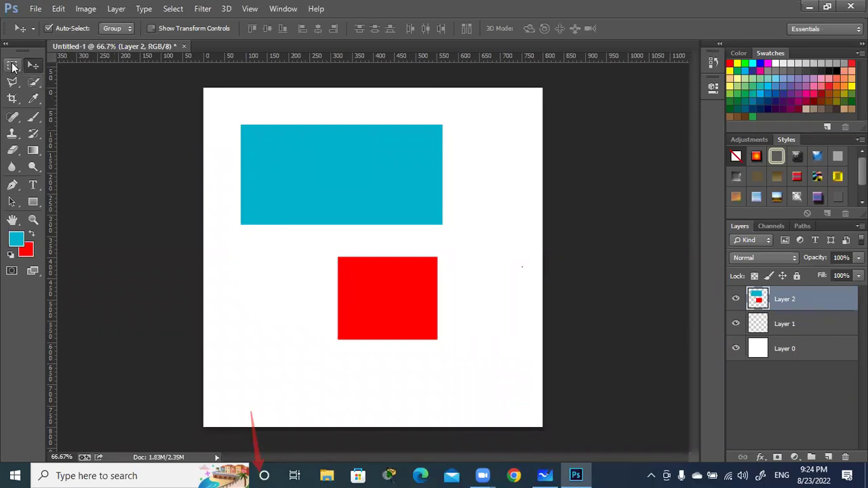
pyautogui.click(12, 65)
pyautogui.moveTo(454, 242); pyautogui.dragTo(316, 365)
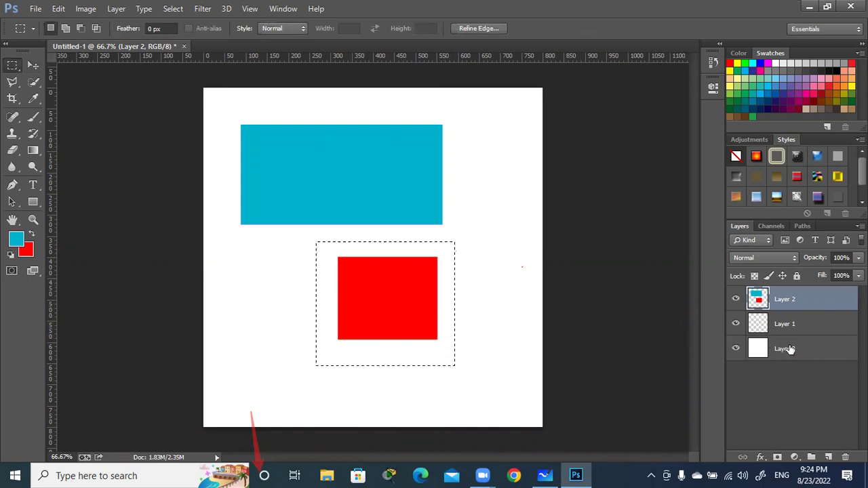
# Step: Hide Layer 0's white background, then make it visible again
pyautogui.click(735, 349)
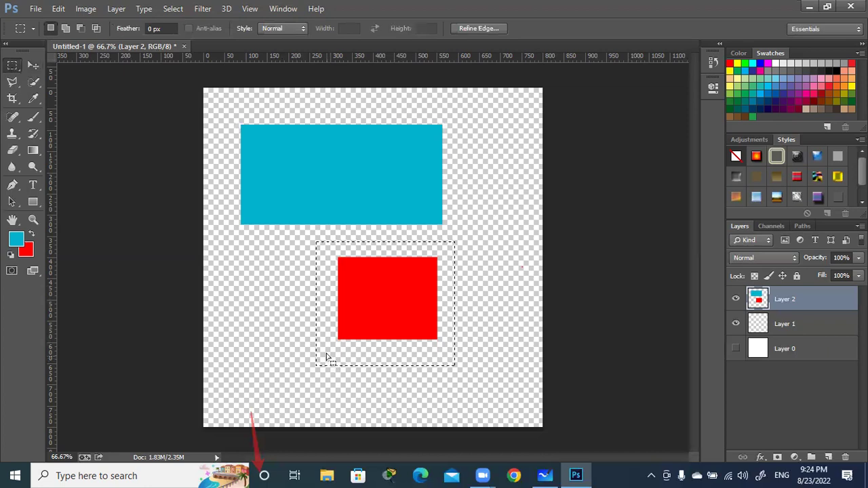
pyautogui.click(735, 349)
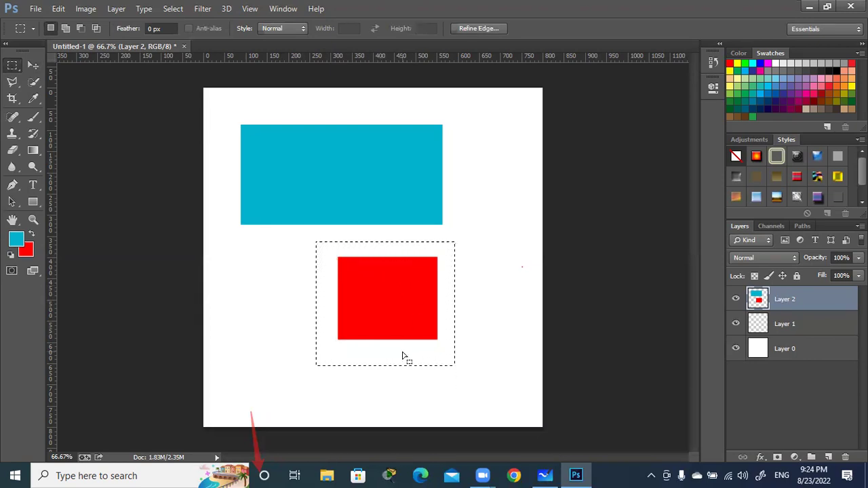
pyautogui.moveTo(545, 475)
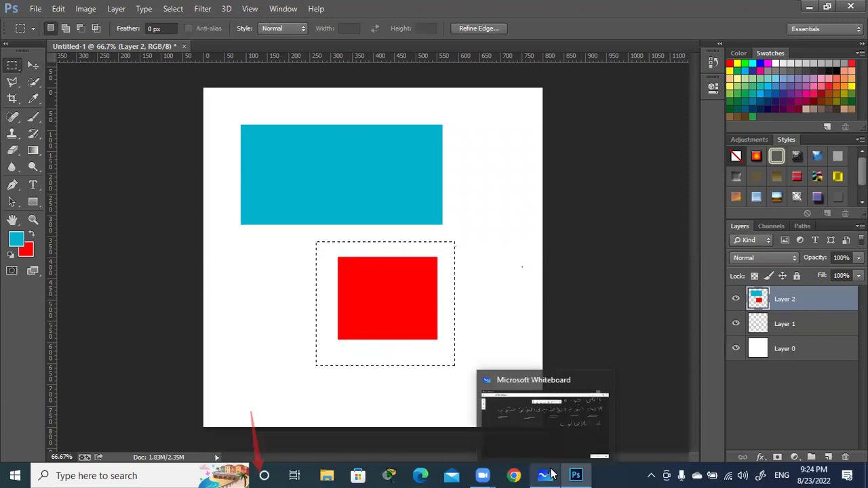
# Step: Handwrite a new asterisk-bulleted Arabic note line, then minimize Whiteboard back to Photoshop
pyautogui.click(572, 440)
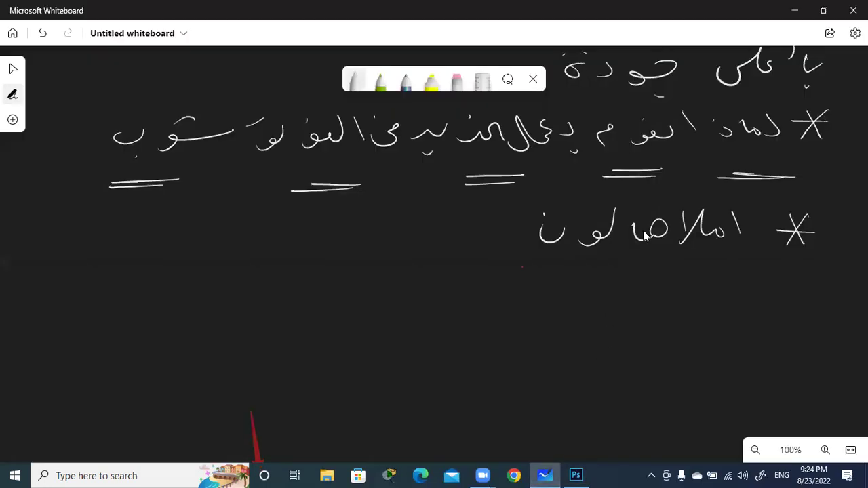
pyautogui.moveTo(797, 263); pyautogui.dragTo(808, 292)
pyautogui.moveTo(785, 284); pyautogui.dragTo(820, 279)
pyautogui.moveTo(754, 268)
pyautogui.mouseDown()
pyautogui.moveTo(739, 283)
pyautogui.moveTo(701, 292)
pyautogui.mouseUp()
pyautogui.moveTo(690, 280); pyautogui.dragTo(675, 296)
pyautogui.moveTo(647, 269); pyautogui.dragTo(648, 294)
pyautogui.moveTo(632, 283)
pyautogui.mouseDown()
pyautogui.moveTo(587, 297)
pyautogui.moveTo(539, 293)
pyautogui.mouseUp()
pyautogui.click(602, 296)
pyautogui.moveTo(501, 271)
pyautogui.mouseDown()
pyautogui.moveTo(500, 295)
pyautogui.moveTo(423, 293)
pyautogui.moveTo(402, 313)
pyautogui.mouseUp()
pyautogui.moveTo(392, 249)
pyautogui.mouseDown()
pyautogui.moveTo(393, 271)
pyautogui.moveTo(341, 295)
pyautogui.mouseUp()
pyautogui.moveTo(335, 282)
pyautogui.mouseDown()
pyautogui.moveTo(324, 293)
pyautogui.moveTo(276, 285)
pyautogui.mouseUp()
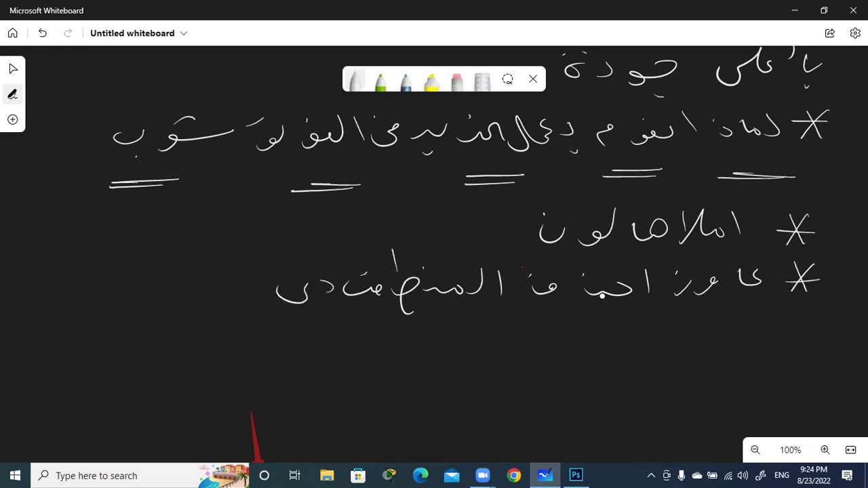
pyautogui.click(794, 10)
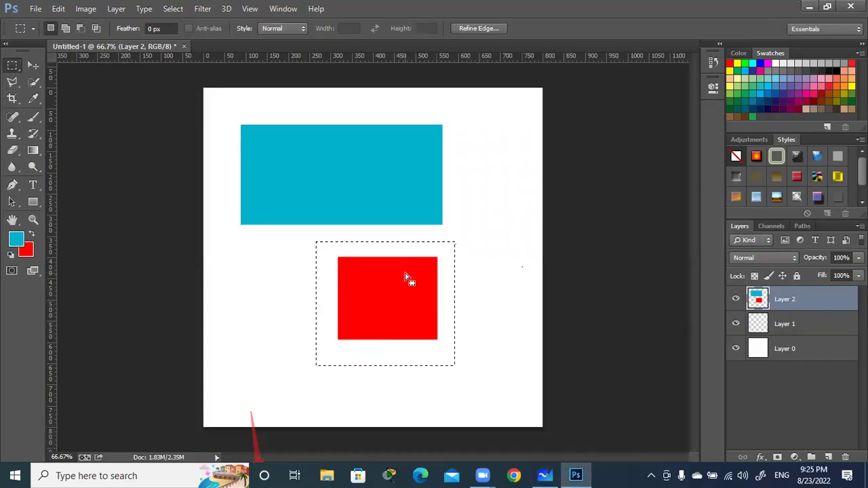
# Step: Delete the red rectangle's pixels, undo to restore them, then bring up Whiteboard
pyautogui.press('Delete')
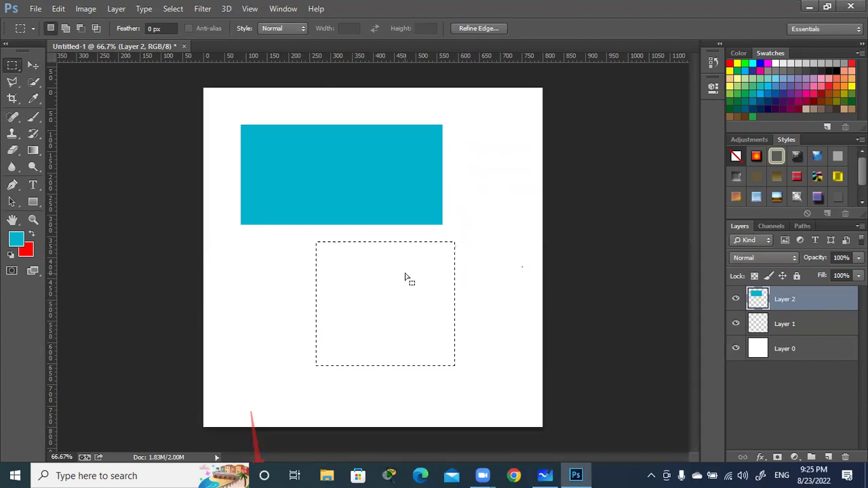
pyautogui.hotkey('ctrl', 'z')
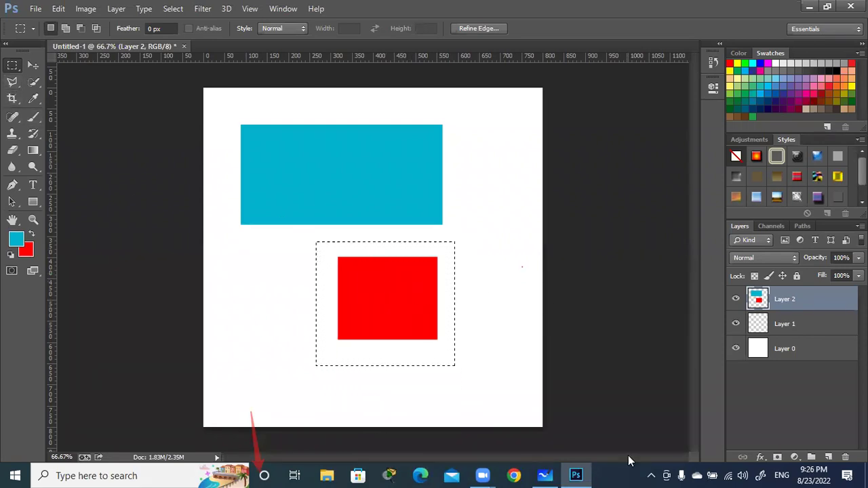
pyautogui.click(544, 475)
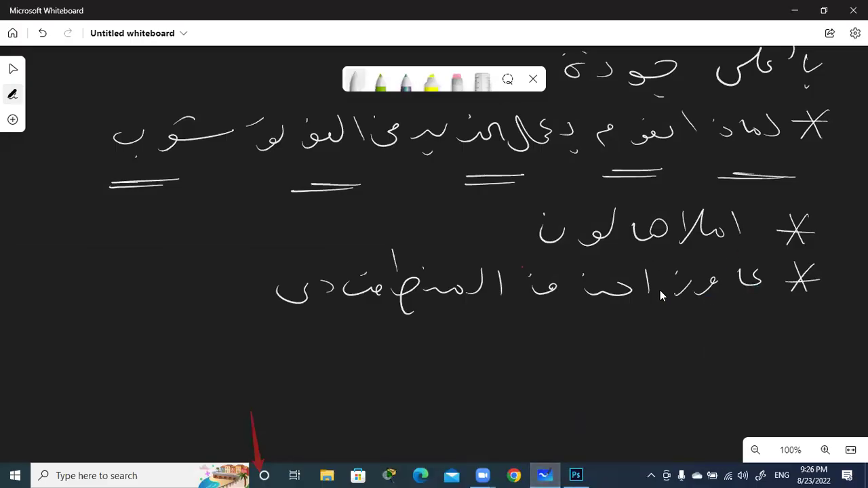
# Step: Draw a new asterisk bullet and begin handwriting the next Arabic line
pyautogui.moveTo(817, 318)
pyautogui.mouseDown()
pyautogui.moveTo(795, 339)
pyautogui.moveTo(813, 341)
pyautogui.mouseUp()
pyautogui.moveTo(789, 331); pyautogui.dragTo(822, 328)
pyautogui.moveTo(767, 319); pyautogui.dragTo(761, 334)
pyautogui.moveTo(754, 320)
pyautogui.mouseDown()
pyautogui.moveTo(754, 336)
pyautogui.moveTo(612, 356)
pyautogui.mouseUp()
pyautogui.moveTo(600, 318)
pyautogui.mouseDown()
pyautogui.moveTo(588, 345)
pyautogui.moveTo(561, 347)
pyautogui.mouseUp()
pyautogui.moveTo(536, 320); pyautogui.dragTo(535, 346)
pyautogui.moveTo(522, 323)
pyautogui.mouseDown()
pyautogui.moveTo(504, 349)
pyautogui.moveTo(461, 343)
pyautogui.moveTo(439, 362)
pyautogui.mouseUp()
# Step: Finish the Arabic line with 'layer' at its left end, then minimize Whiteboard
pyautogui.click(582, 300)
pyautogui.moveTo(455, 321)
pyautogui.mouseDown()
pyautogui.moveTo(427, 343)
pyautogui.moveTo(322, 344)
pyautogui.mouseUp()
pyautogui.moveTo(305, 329); pyautogui.dragTo(247, 362)
pyautogui.moveTo(218, 329); pyautogui.dragTo(191, 348)
pyautogui.click(187, 324)
pyautogui.moveTo(11, 362)
pyautogui.mouseDown()
pyautogui.moveTo(68, 337)
pyautogui.moveTo(123, 330)
pyautogui.mouseUp()
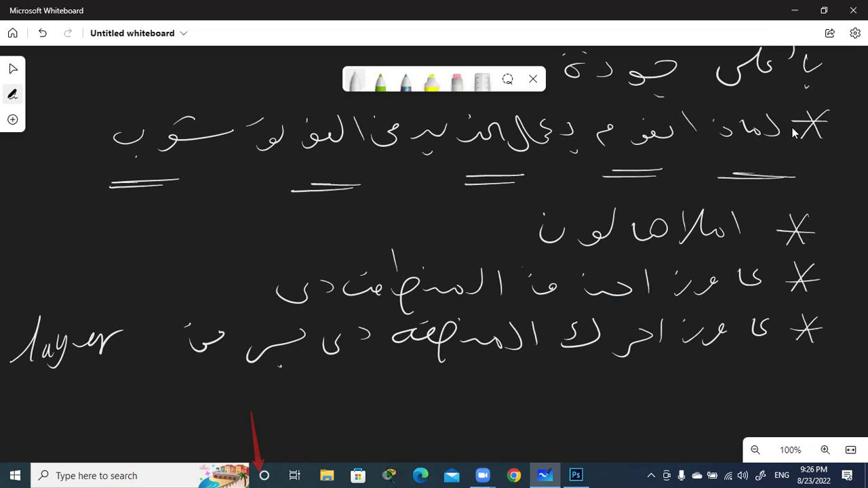
pyautogui.click(794, 10)
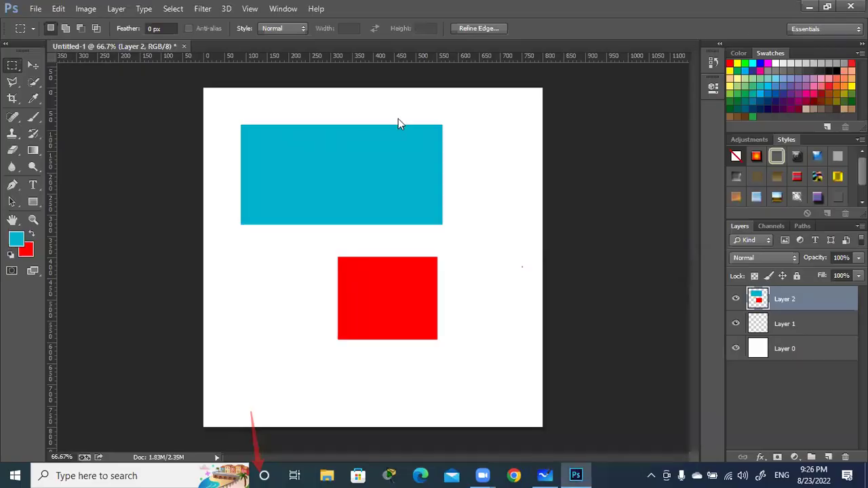
# Step: Deselect and shift both rectangles slightly with the Move tool
pyautogui.click(354, 246)
pyautogui.click(35, 64)
pyautogui.moveTo(343, 281)
pyautogui.mouseDown()
pyautogui.moveTo(459, 337)
pyautogui.moveTo(372, 298)
pyautogui.mouseUp()
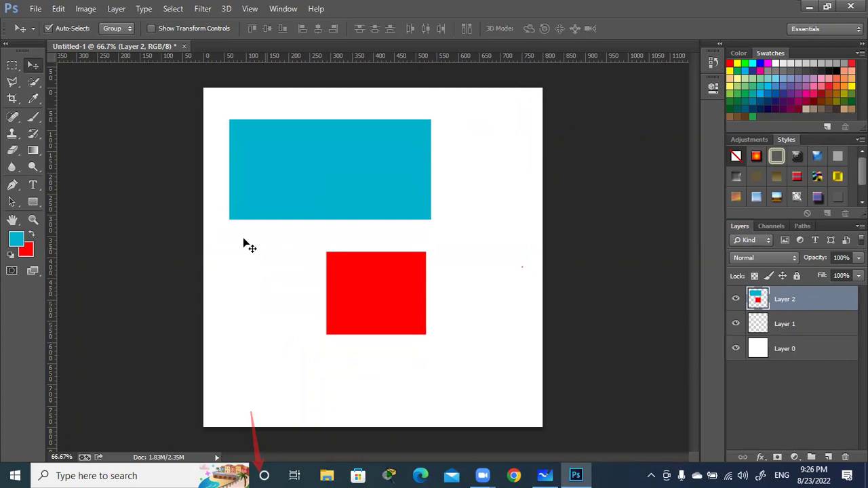
# Step: Marquee only the red rectangle, move it to the lower right, then bring up Whiteboard
pyautogui.click(12, 65)
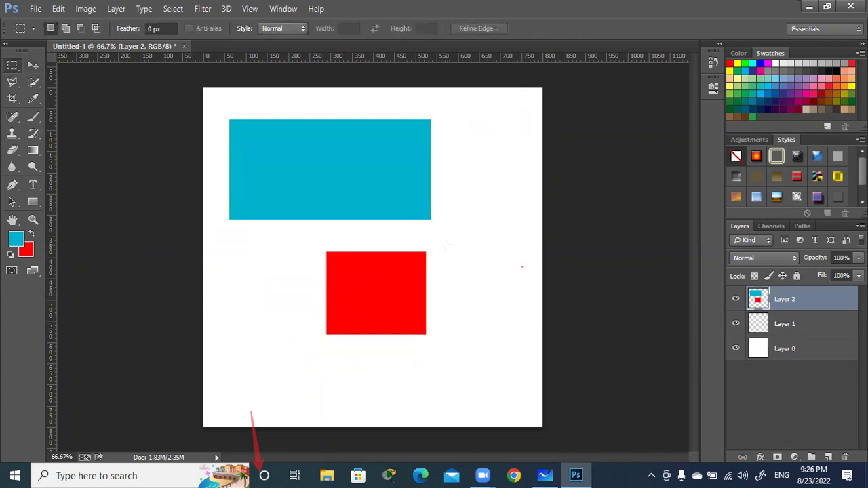
pyautogui.moveTo(439, 241); pyautogui.dragTo(300, 348)
pyautogui.click(33, 65)
pyautogui.moveTo(403, 255)
pyautogui.mouseDown()
pyautogui.moveTo(484, 297)
pyautogui.moveTo(296, 302)
pyautogui.moveTo(473, 258)
pyautogui.moveTo(463, 310)
pyautogui.moveTo(409, 317)
pyautogui.moveTo(290, 366)
pyautogui.moveTo(443, 373)
pyautogui.mouseUp()
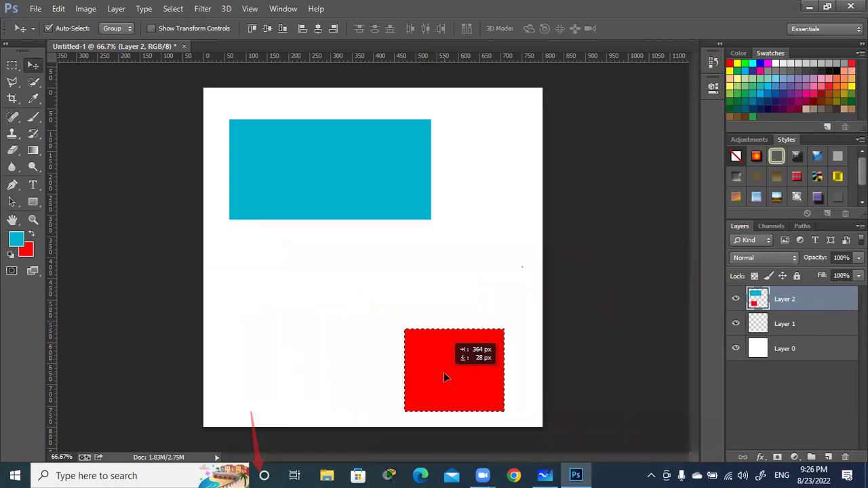
pyautogui.hotkey('ctrl', 'd')
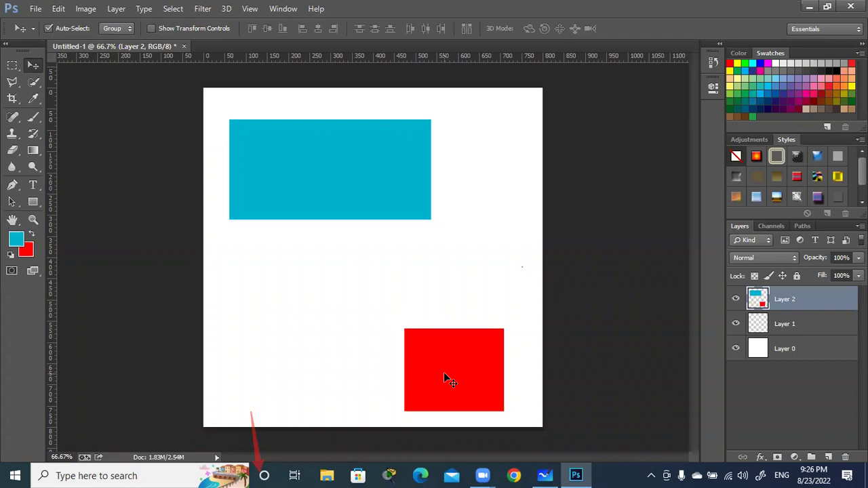
pyautogui.click(544, 476)
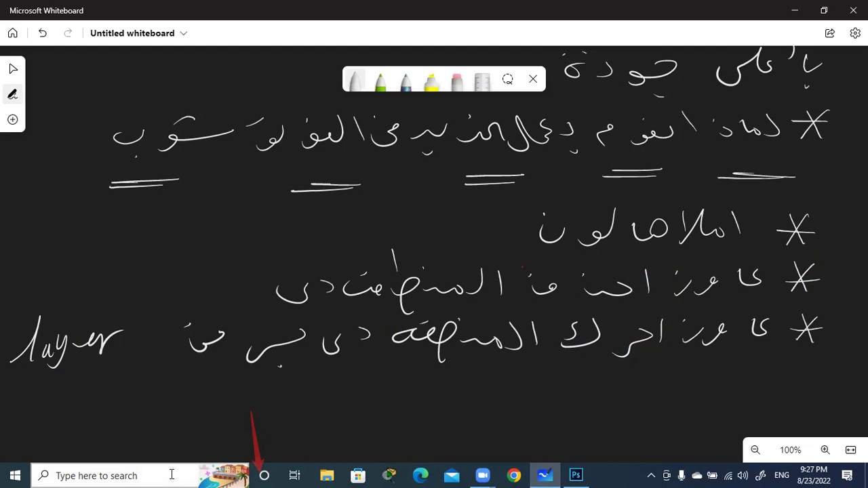
# Step: Draw a fifth asterisk bullet and handwrite its first line of Arabic text
pyautogui.click(172, 474)
pyautogui.moveTo(800, 364)
pyautogui.mouseDown()
pyautogui.moveTo(822, 388)
pyautogui.moveTo(808, 385)
pyautogui.mouseUp()
pyautogui.moveTo(829, 362)
pyautogui.mouseDown()
pyautogui.moveTo(803, 387)
pyautogui.moveTo(829, 373)
pyautogui.mouseUp()
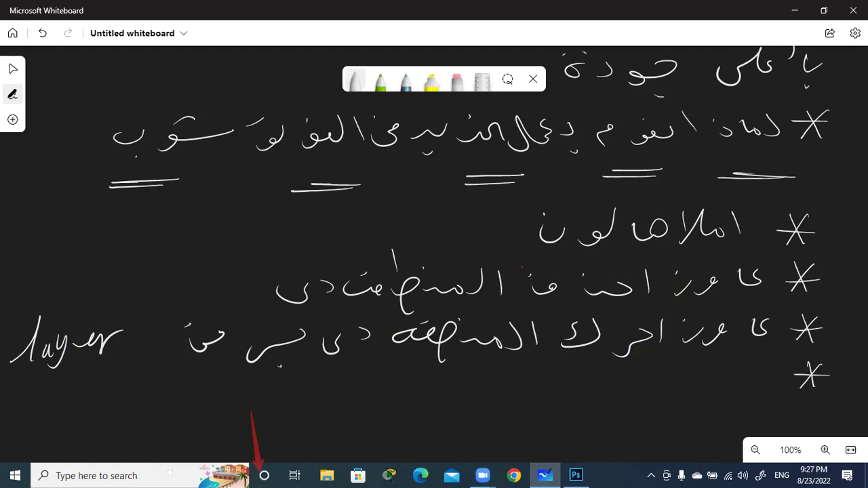
pyautogui.moveTo(773, 363)
pyautogui.mouseDown()
pyautogui.moveTo(761, 379)
pyautogui.moveTo(714, 383)
pyautogui.mouseUp()
pyautogui.moveTo(705, 377); pyautogui.dragTo(671, 384)
pyautogui.moveTo(654, 383)
pyautogui.mouseDown()
pyautogui.moveTo(614, 390)
pyautogui.moveTo(500, 377)
pyautogui.moveTo(425, 394)
pyautogui.moveTo(405, 385)
pyautogui.mouseUp()
pyautogui.moveTo(390, 374)
pyautogui.mouseDown()
pyautogui.moveTo(381, 396)
pyautogui.moveTo(339, 391)
pyautogui.moveTo(313, 413)
pyautogui.mouseUp()
pyautogui.moveTo(331, 372); pyautogui.dragTo(294, 391)
pyautogui.moveTo(298, 384); pyautogui.dragTo(263, 391)
pyautogui.moveTo(242, 369)
pyautogui.mouseDown()
pyautogui.moveTo(242, 388)
pyautogui.moveTo(221, 385)
pyautogui.mouseUp()
pyautogui.moveTo(226, 384); pyautogui.dragTo(181, 400)
pyautogui.moveTo(170, 386)
pyautogui.mouseDown()
pyautogui.moveTo(94, 407)
pyautogui.moveTo(30, 393)
pyautogui.moveTo(68, 393)
pyautogui.mouseUp()
# Step: Continue the note on a wrapped second line ending with handwritten 'move tool'
pyautogui.moveTo(797, 399); pyautogui.dragTo(796, 419)
pyautogui.moveTo(771, 402)
pyautogui.mouseDown()
pyautogui.moveTo(754, 419)
pyautogui.moveTo(699, 434)
pyautogui.moveTo(639, 425)
pyautogui.mouseUp()
pyautogui.moveTo(648, 434); pyautogui.dragTo(652, 437)
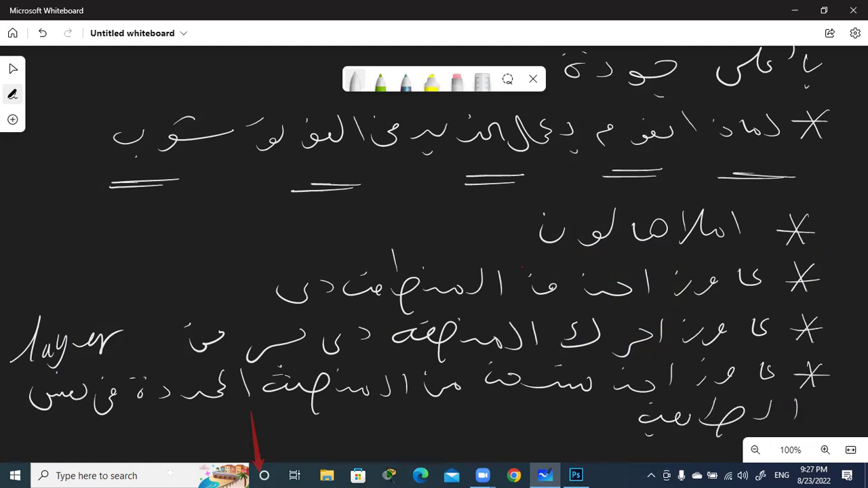
pyautogui.moveTo(615, 411); pyautogui.dragTo(617, 426)
pyautogui.moveTo(626, 412); pyautogui.dragTo(627, 431)
pyautogui.moveTo(514, 403); pyautogui.dragTo(514, 422)
pyautogui.moveTo(503, 405)
pyautogui.mouseDown()
pyautogui.moveTo(488, 425)
pyautogui.moveTo(438, 425)
pyautogui.moveTo(433, 409)
pyautogui.mouseUp()
pyautogui.moveTo(422, 411); pyautogui.dragTo(366, 425)
pyautogui.moveTo(160, 441); pyautogui.dragTo(238, 427)
pyautogui.moveTo(251, 415)
pyautogui.mouseDown()
pyautogui.moveTo(252, 438)
pyautogui.moveTo(266, 416)
pyautogui.mouseUp()
pyautogui.moveTo(252, 427); pyautogui.dragTo(296, 431)
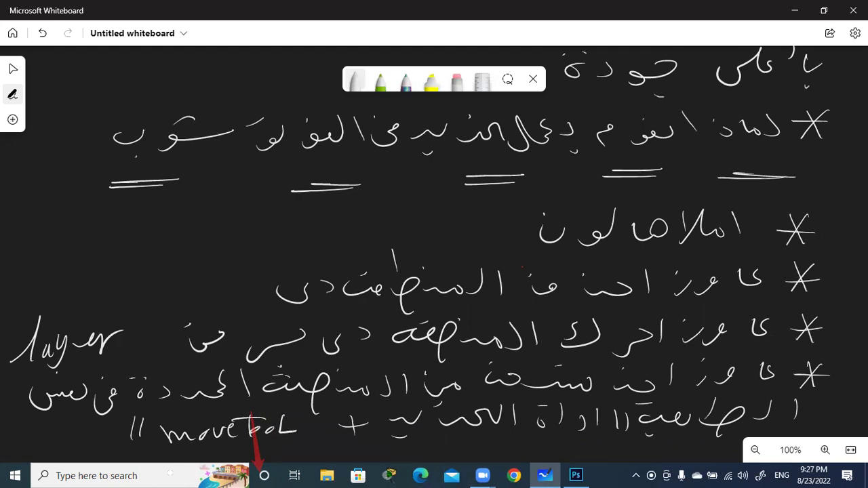
# Step: Back in Photoshop, marquee the red square and move it to the canvas's lower left
pyautogui.click(794, 10)
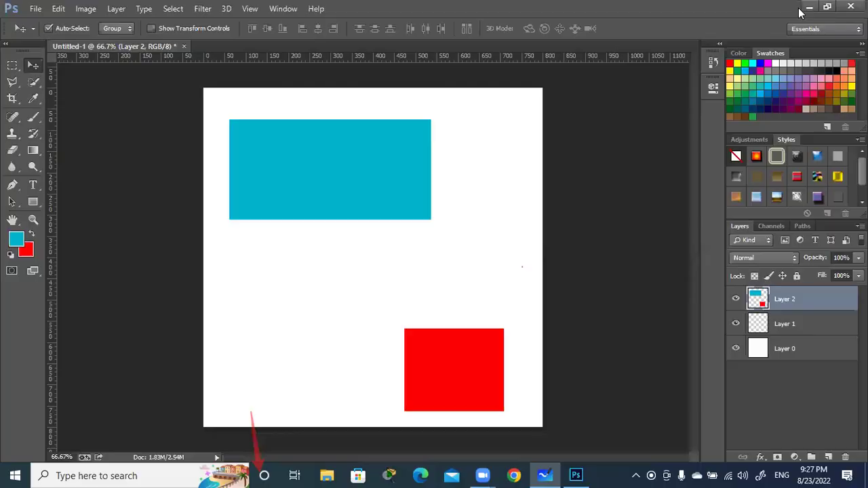
pyautogui.click(13, 65)
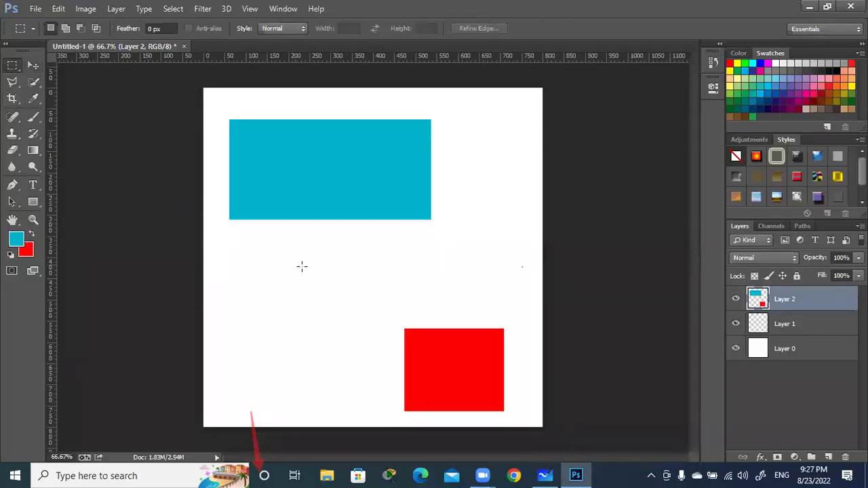
pyautogui.moveTo(512, 319); pyautogui.dragTo(393, 425)
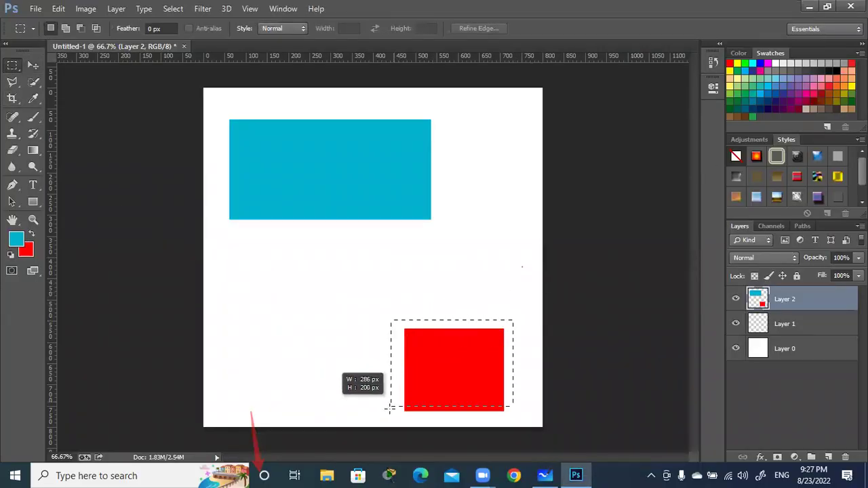
pyautogui.press('v')
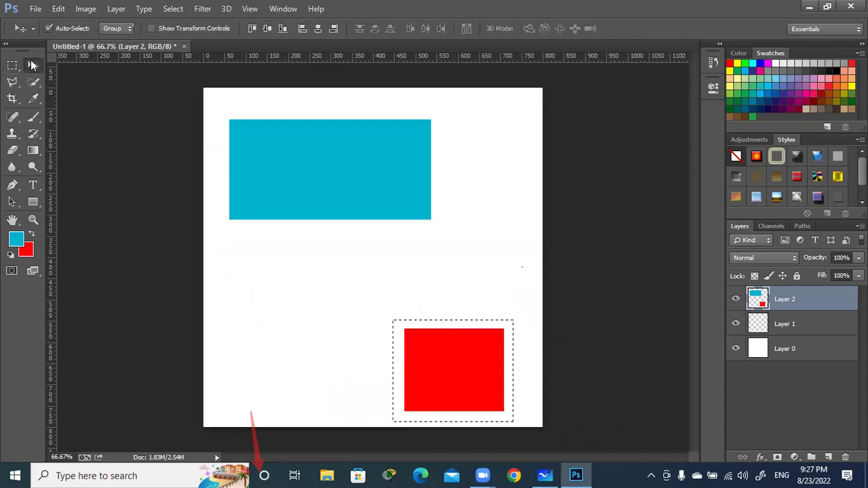
pyautogui.moveTo(441, 368)
pyautogui.mouseDown()
pyautogui.moveTo(290, 329)
pyautogui.moveTo(269, 336)
pyautogui.moveTo(279, 316)
pyautogui.moveTo(268, 343)
pyautogui.mouseUp()
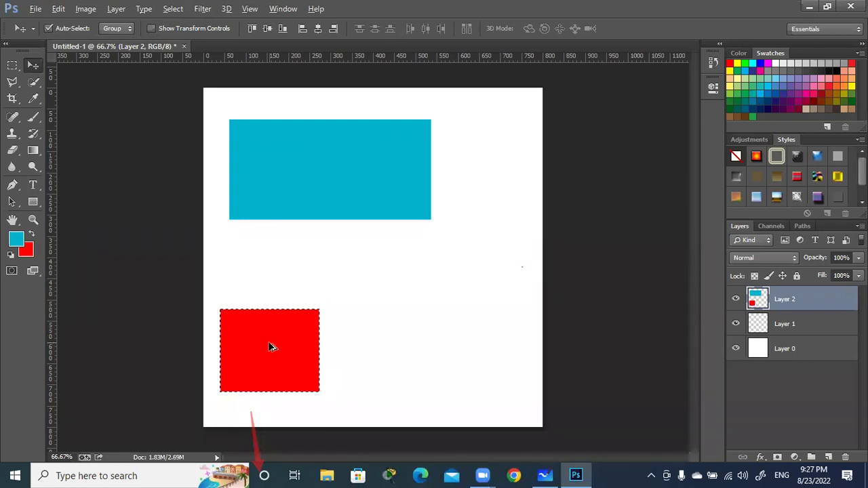
# Step: Drop a duplicate red square, then undo the extra duplicates with Ctrl+Alt+Z
pyautogui.moveTo(268, 347)
pyautogui.mouseDown()
pyautogui.moveTo(391, 289)
pyautogui.moveTo(464, 373)
pyautogui.moveTo(495, 384)
pyautogui.moveTo(502, 218)
pyautogui.moveTo(517, 206)
pyautogui.moveTo(466, 110)
pyautogui.moveTo(242, 161)
pyautogui.moveTo(190, 240)
pyautogui.mouseUp()
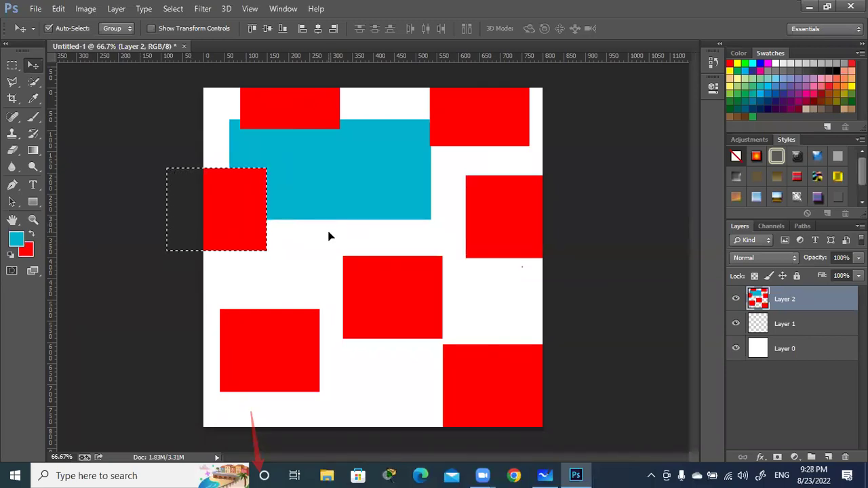
pyautogui.hotkey('ctrl', 'alt', 'z')
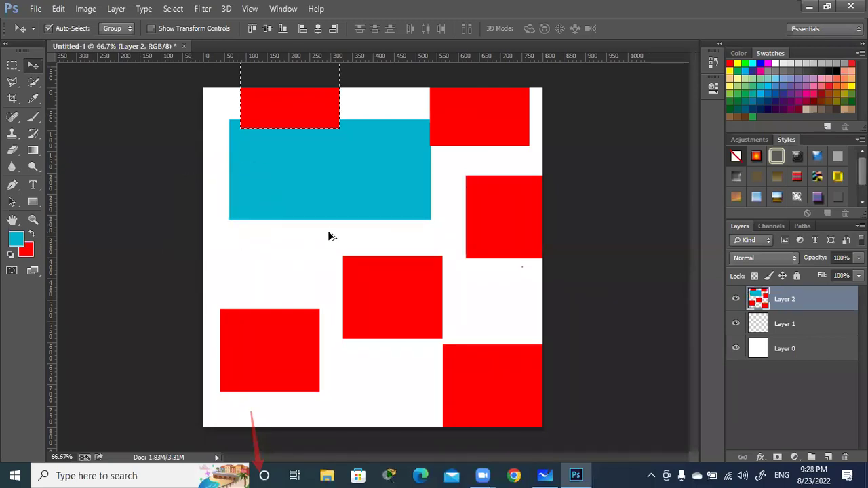
pyautogui.hotkey('ctrl', 'alt', 'z')
pyautogui.hotkey('ctrl', 'alt', 'z')
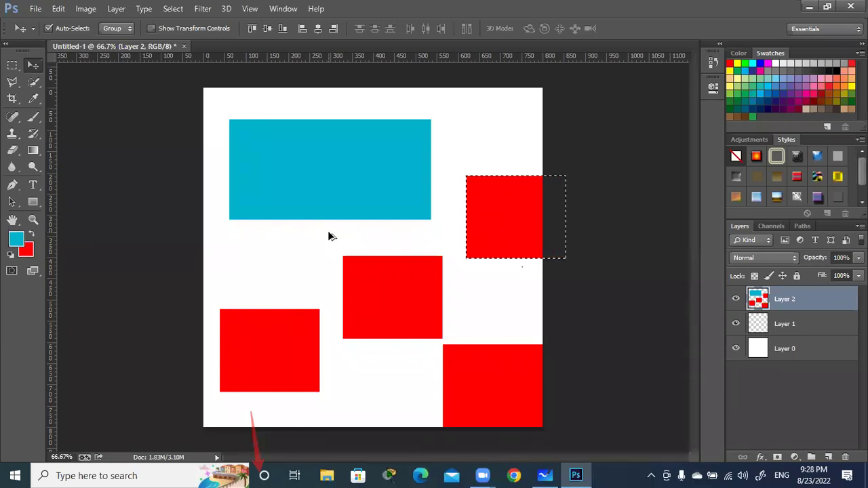
pyautogui.hotkey('ctrl', 'alt', 'z')
pyautogui.hotkey('ctrl', 'alt', 'z')
pyautogui.hotkey('ctrl', 'alt', 'z')
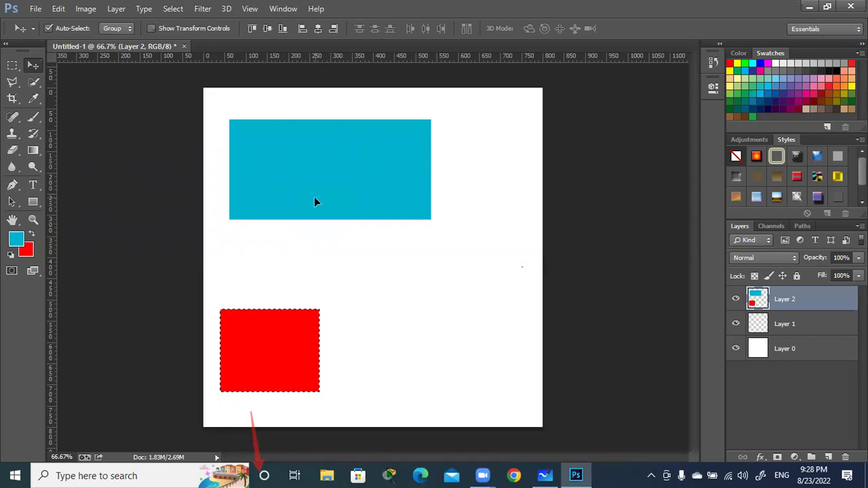
# Step: Marquee the lower-left red square, nudge it up-right, and return it to the lower left
pyautogui.click(12, 65)
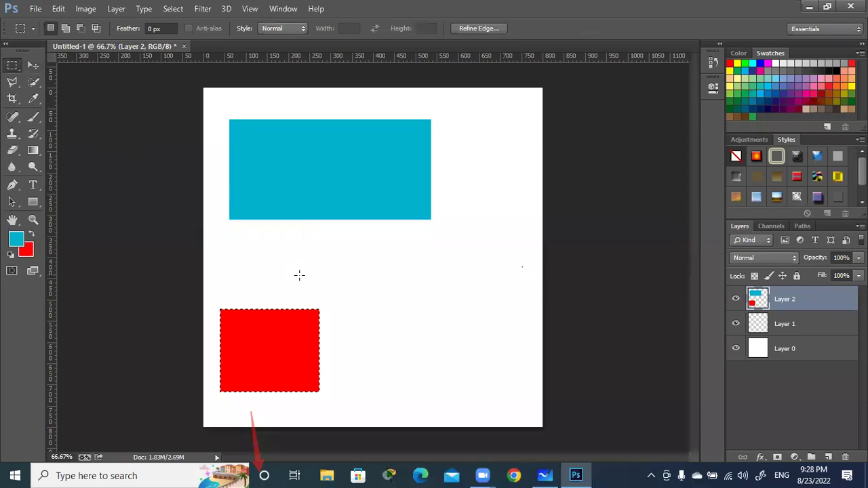
pyautogui.moveTo(329, 295); pyautogui.dragTo(211, 406)
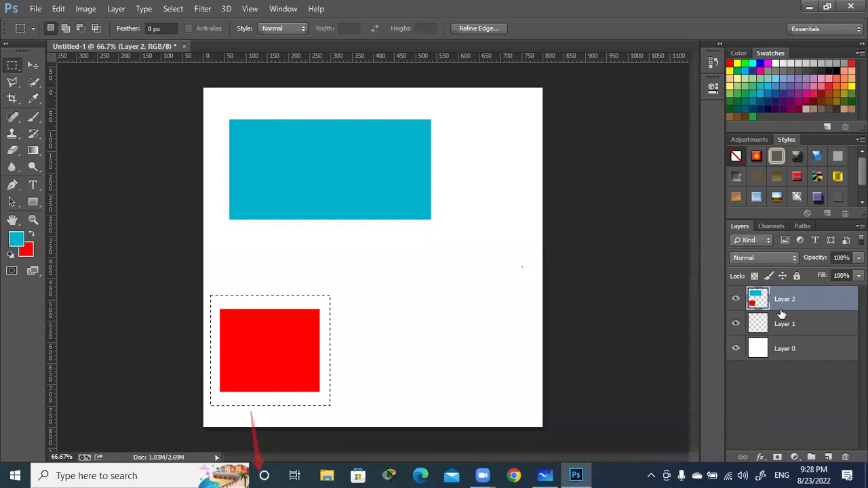
pyautogui.click(33, 65)
pyautogui.moveTo(259, 347)
pyautogui.mouseDown()
pyautogui.moveTo(285, 324)
pyautogui.moveTo(266, 320)
pyautogui.mouseUp()
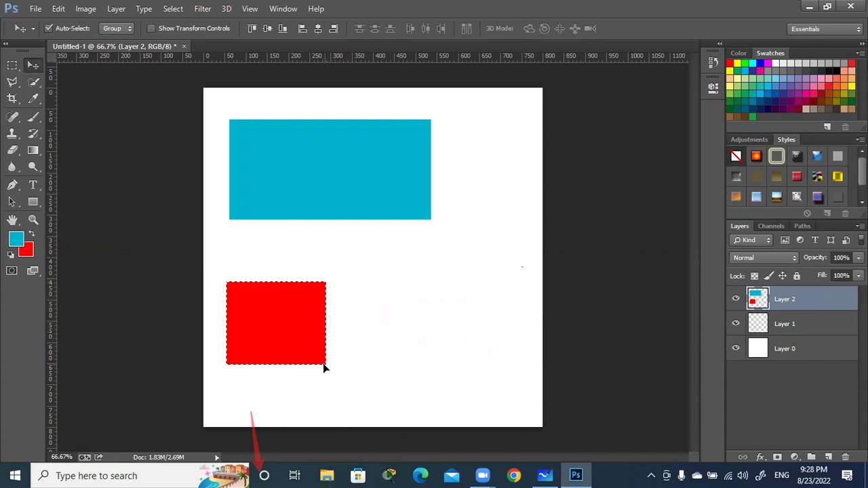
pyautogui.moveTo(267, 318)
pyautogui.mouseDown()
pyautogui.moveTo(266, 348)
pyautogui.moveTo(294, 350)
pyautogui.moveTo(285, 348)
pyautogui.mouseUp()
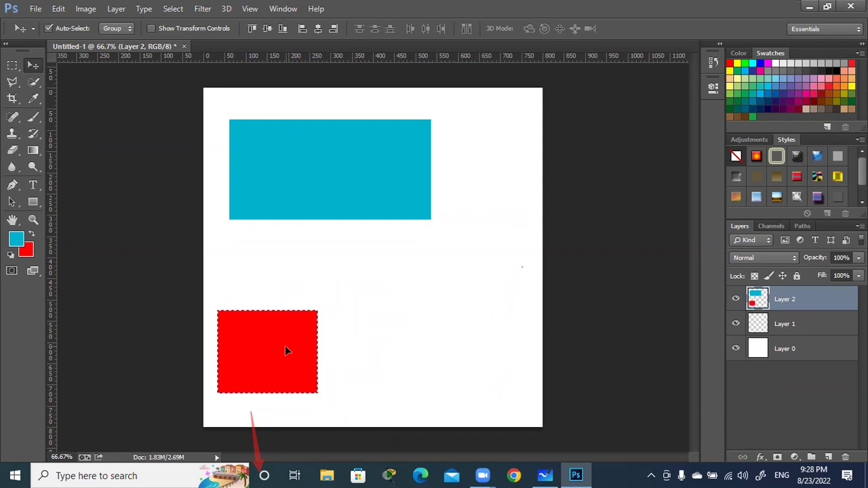
# Step: Place a red square copy right of centre and undo the extra bottom copy
pyautogui.moveTo(285, 349); pyautogui.dragTo(449, 291)
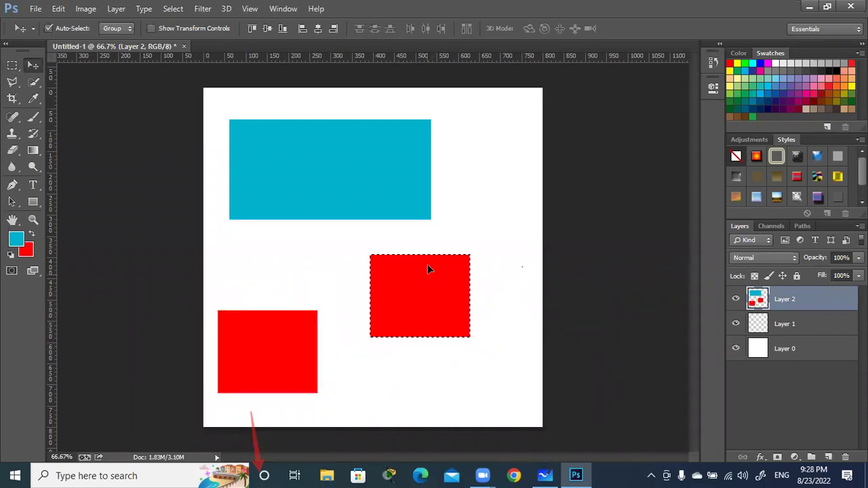
pyautogui.moveTo(422, 320); pyautogui.dragTo(417, 408)
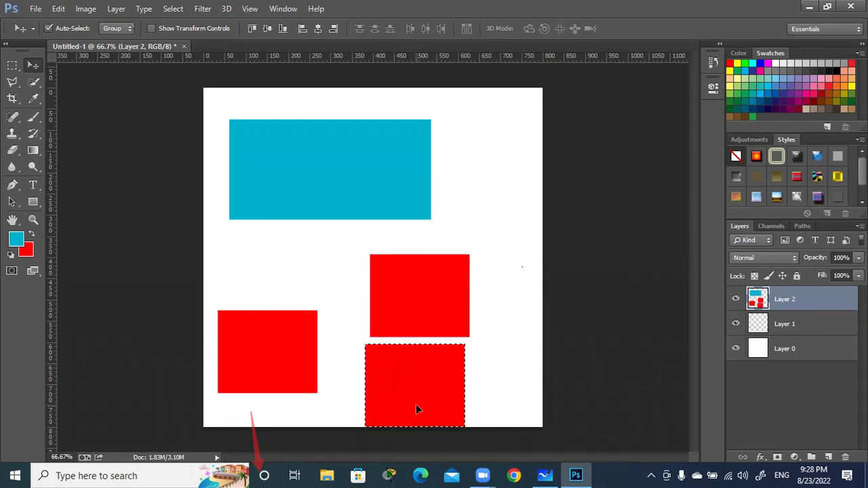
pyautogui.hotkey('ctrl', 'z')
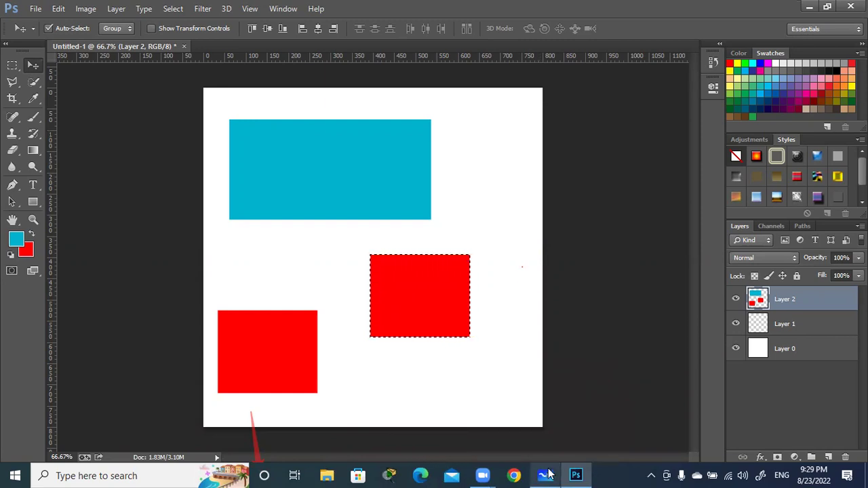
# Step: Copy the selected square onto Layer 3, try moving it over the cyan rectangle, then undo
pyautogui.hotkey('ctrl', 'j')
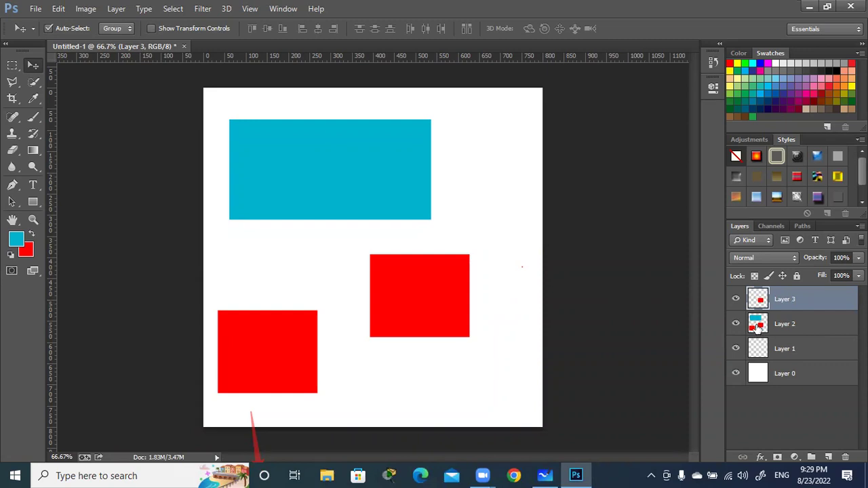
pyautogui.moveTo(422, 296); pyautogui.dragTo(458, 185)
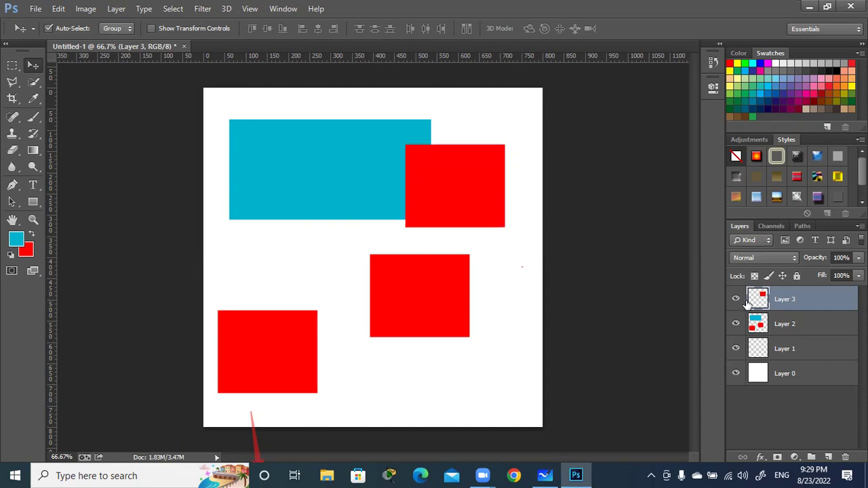
pyautogui.hotkey('ctrl', 'z')
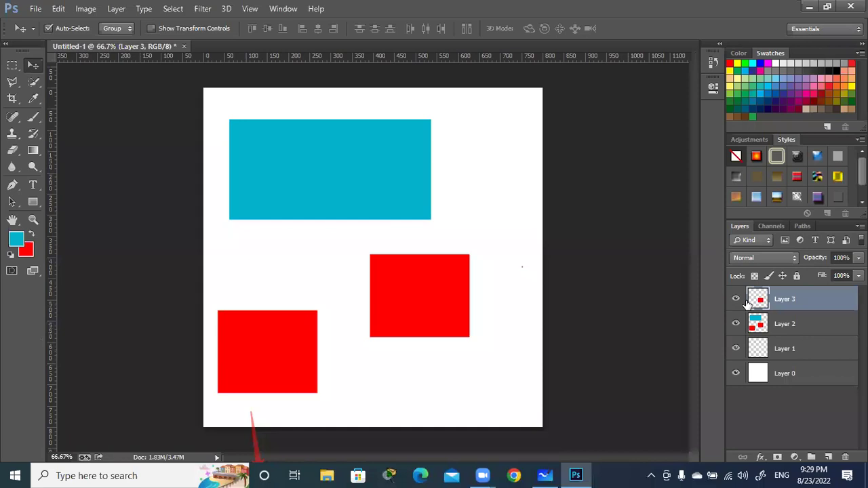
# Step: Merge Layer 3 down into Layer 2 and set a dark olive green background colour
pyautogui.keyDown('ctrl'); pyautogui.click(749, 301); pyautogui.keyUp('ctrl')
pyautogui.hotkey('ctrl', 'e')
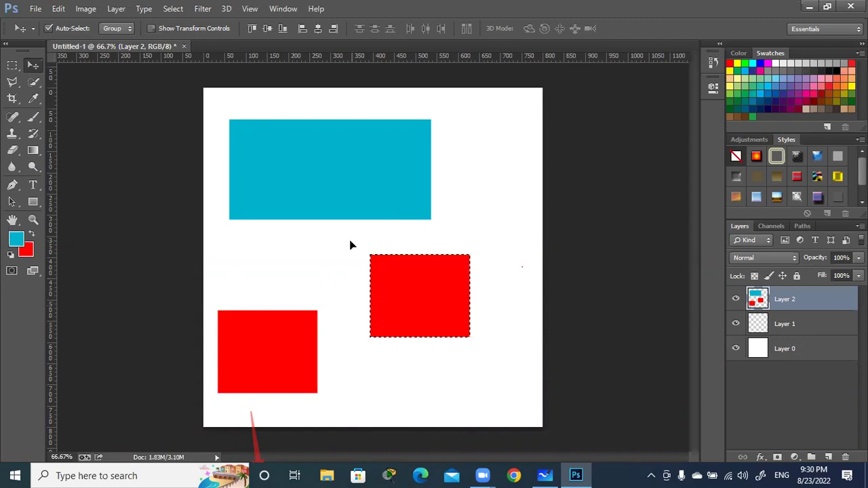
pyautogui.keyDown('ctrl'); pyautogui.click(842, 101); pyautogui.keyUp('ctrl')
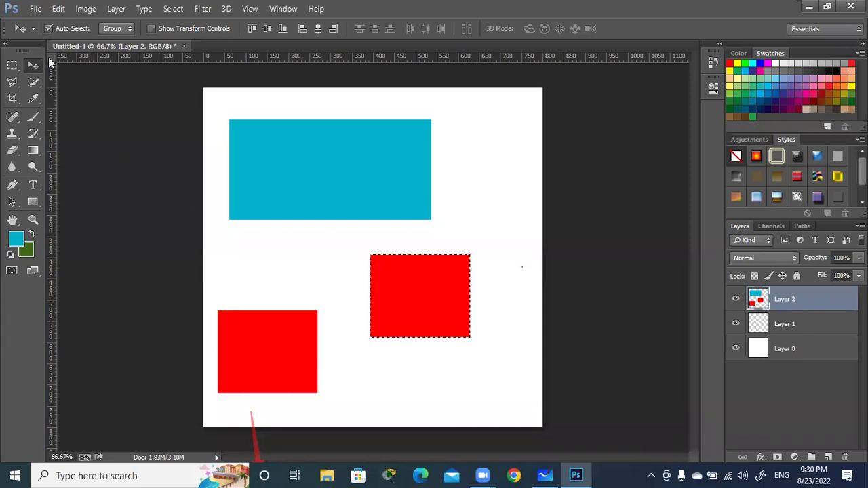
# Step: Copy the red square to the bottom-right edge, duplicate to Layer 3, and merge into Layer 2
pyautogui.moveTo(448, 315); pyautogui.dragTo(479, 391)
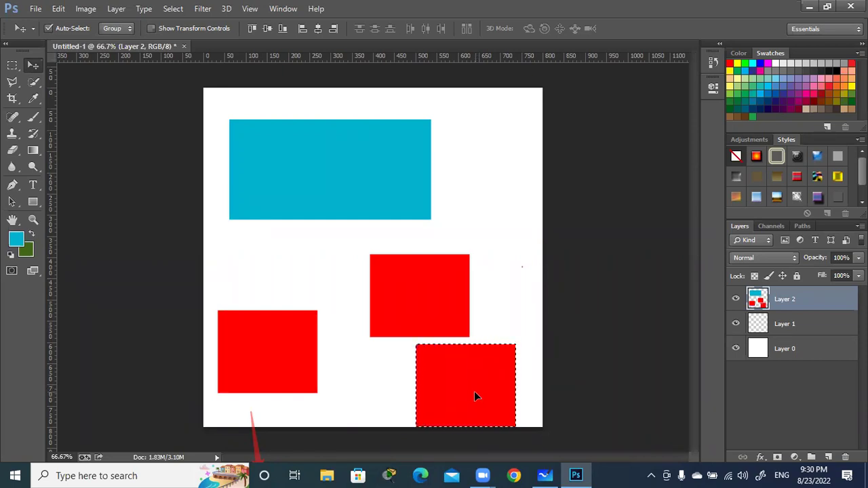
pyautogui.hotkey('ctrl', 'j')
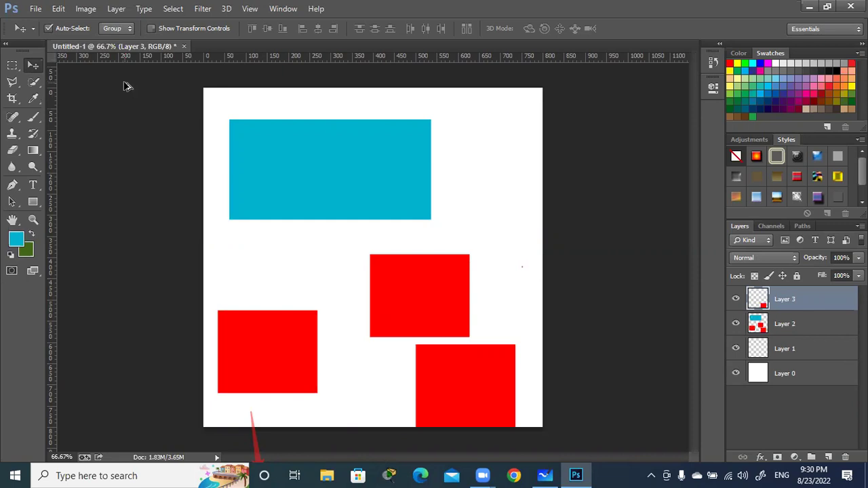
pyautogui.hotkey('ctrl', 'e')
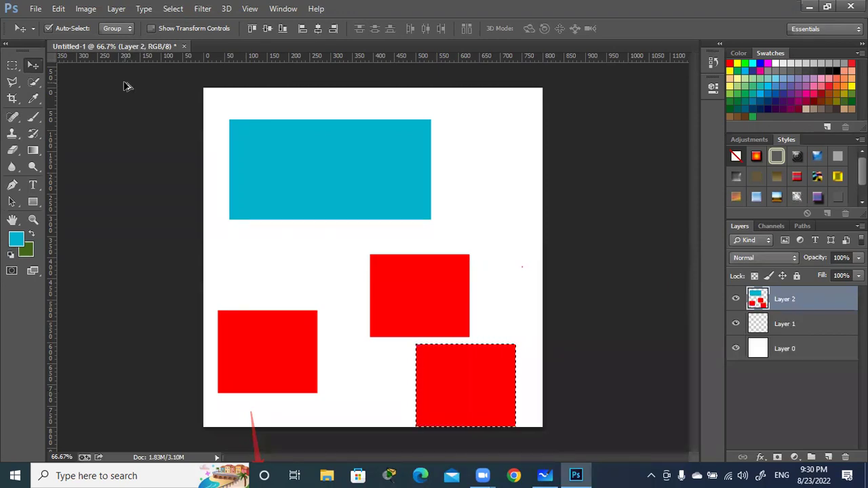
# Step: Cancel Vanishing Point, copy the red rectangle onto Layer 3, and test-move the rectangles
pyautogui.hotkey('ctrl', 'alt', 'v')
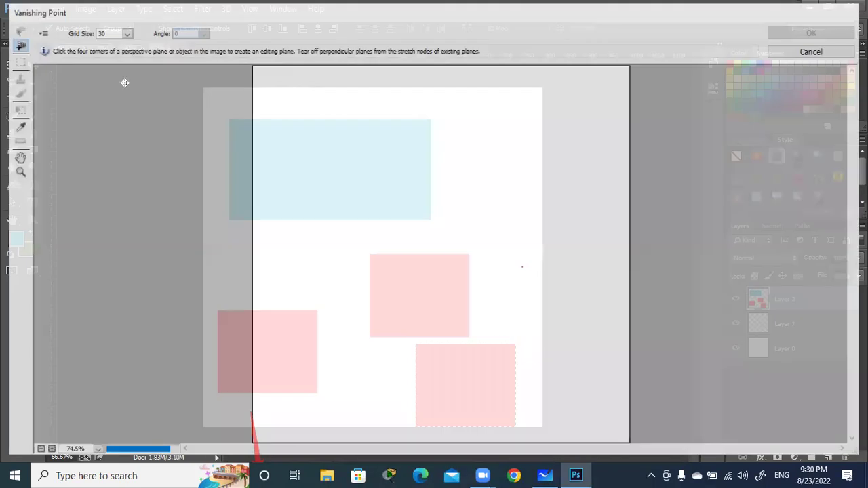
pyautogui.click(813, 51)
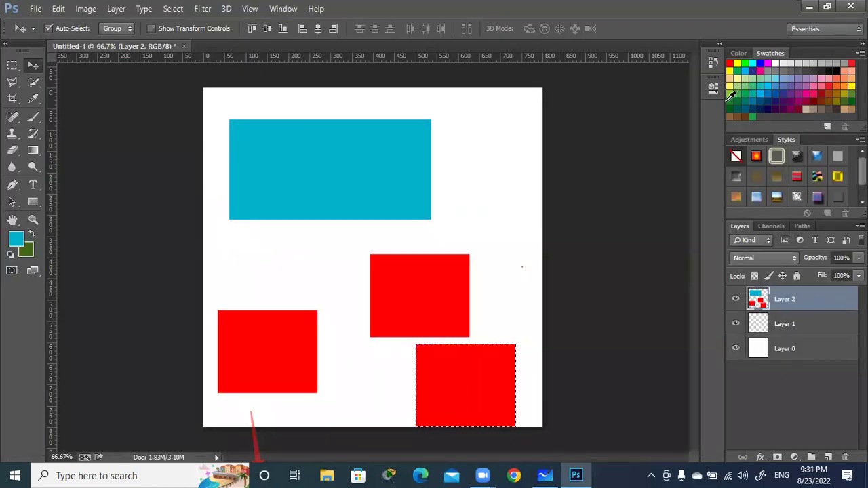
pyautogui.hotkey('ctrl', 'j')
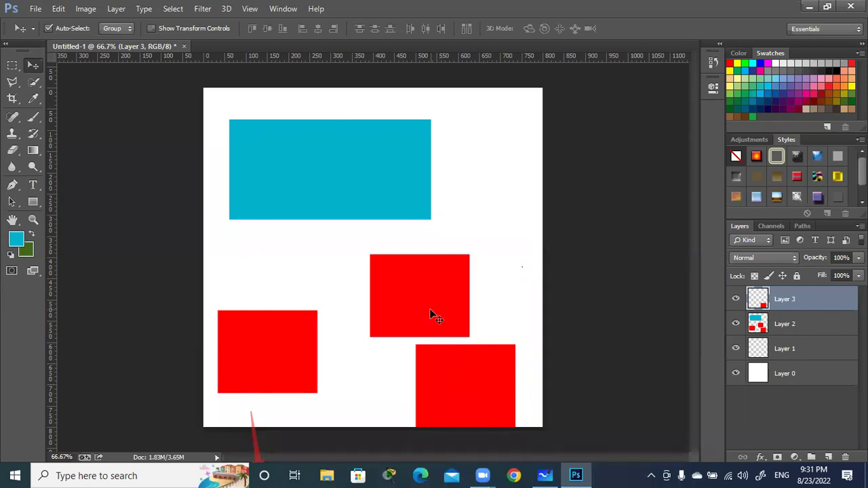
pyautogui.moveTo(421, 306)
pyautogui.mouseDown()
pyautogui.moveTo(433, 258)
pyautogui.moveTo(432, 279)
pyautogui.mouseUp()
pyautogui.moveTo(462, 371); pyautogui.dragTo(428, 171)
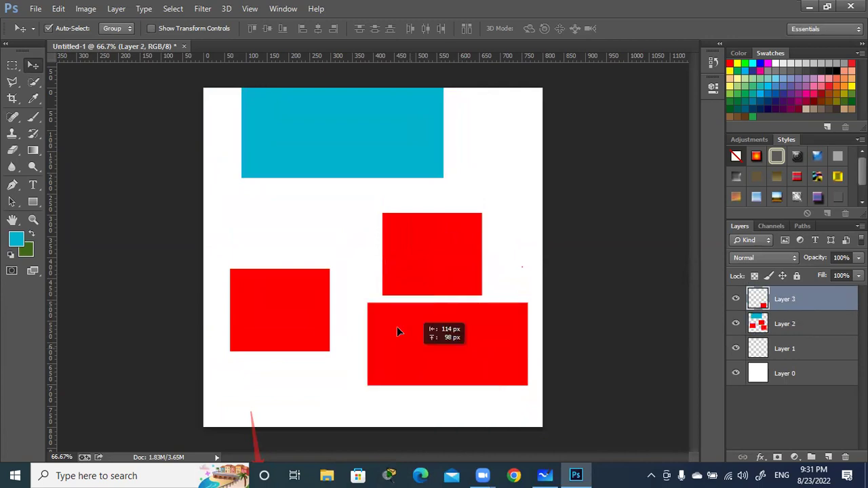
pyautogui.moveTo(406, 274); pyautogui.dragTo(400, 315)
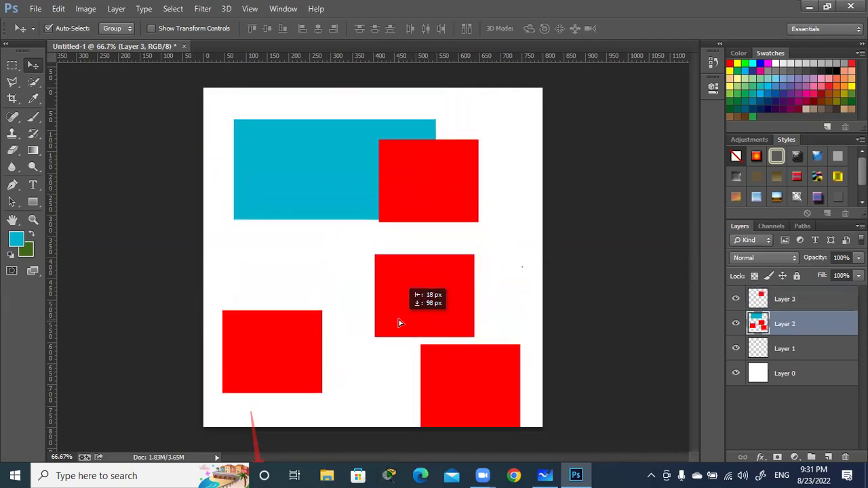
# Step: Hide Layer 2, position Layer 3's red square, and marquee around it
pyautogui.click(736, 323)
pyautogui.moveTo(472, 222)
pyautogui.mouseDown()
pyautogui.moveTo(378, 219)
pyautogui.moveTo(367, 244)
pyautogui.mouseUp()
pyautogui.click(13, 65)
pyautogui.moveTo(383, 152); pyautogui.dragTo(254, 250)
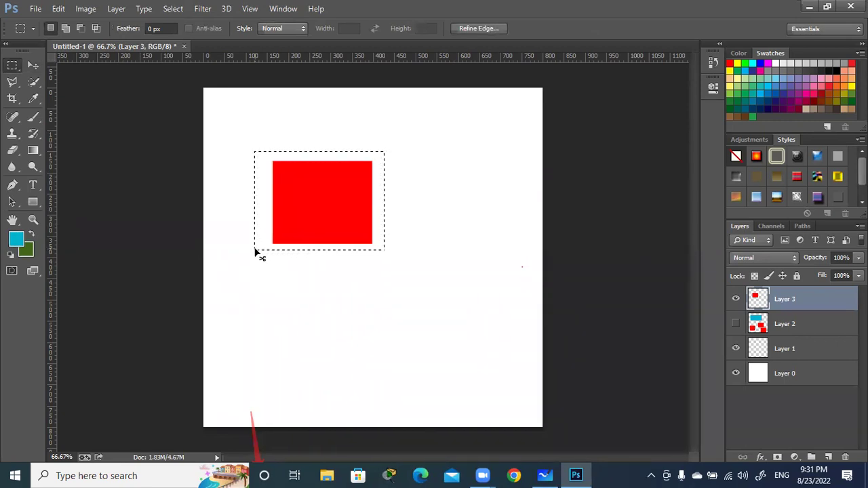
# Step: Copy the selected red square to a new Layer 4, undo it, then redo the copy
pyautogui.hotkey('ctrl', 'j')
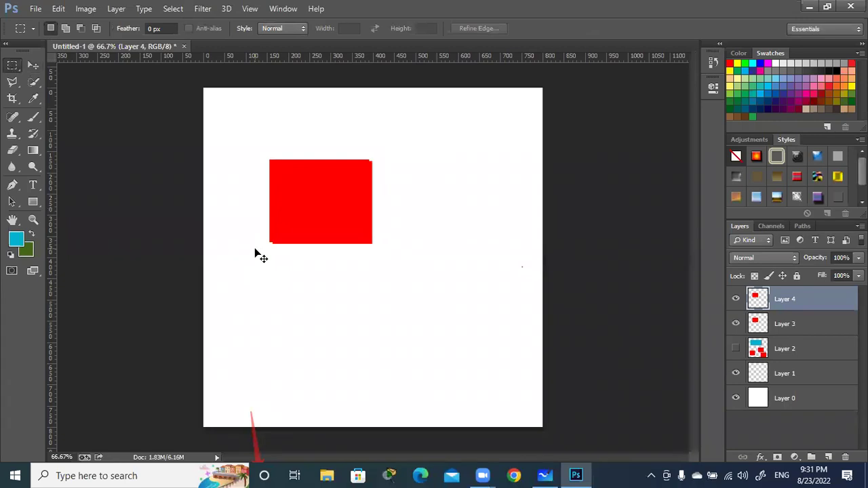
pyautogui.hotkey('ctrl', 'z')
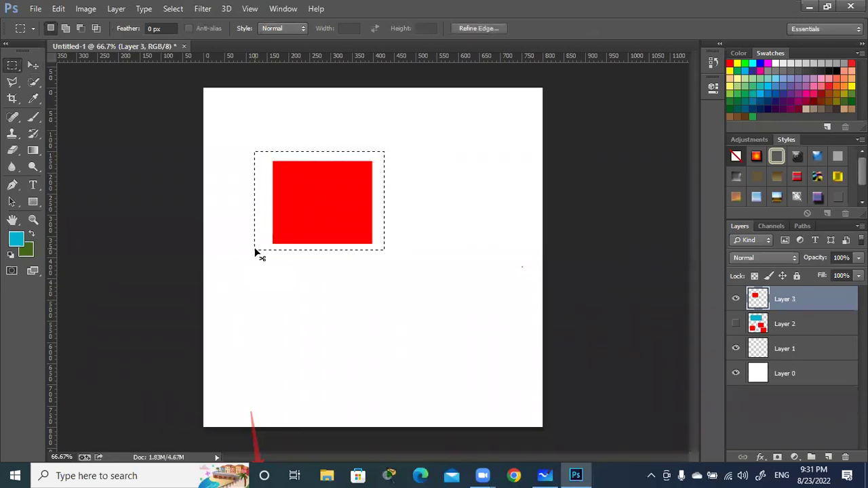
pyautogui.hotkey('ctrl', 'j')
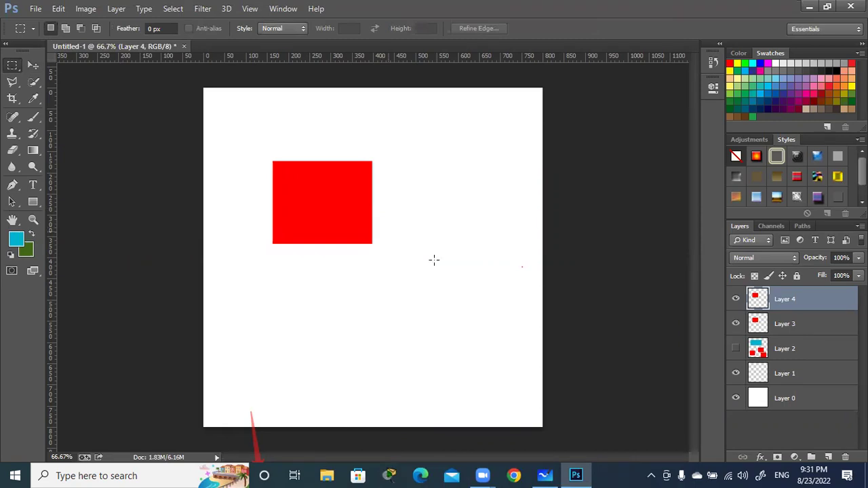
# Step: Delete Layer 4 with the Layers panel trash icon, confirm, and switch to Whiteboard
pyautogui.click(845, 459)
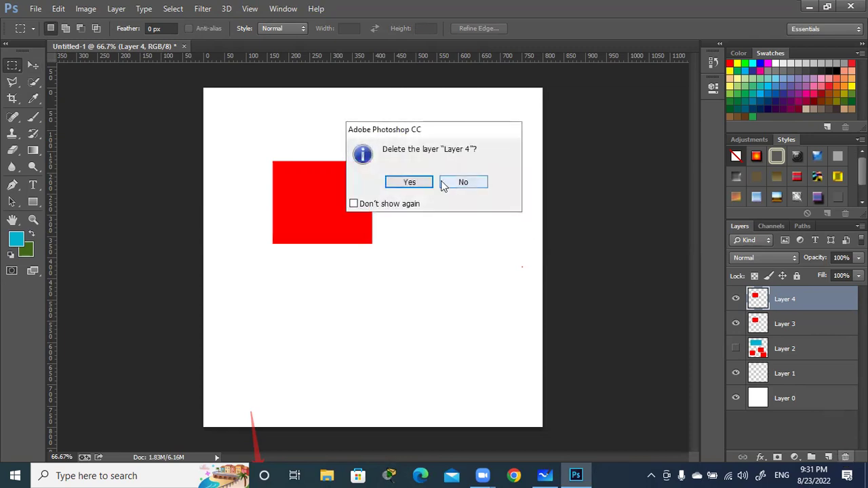
pyautogui.click(411, 183)
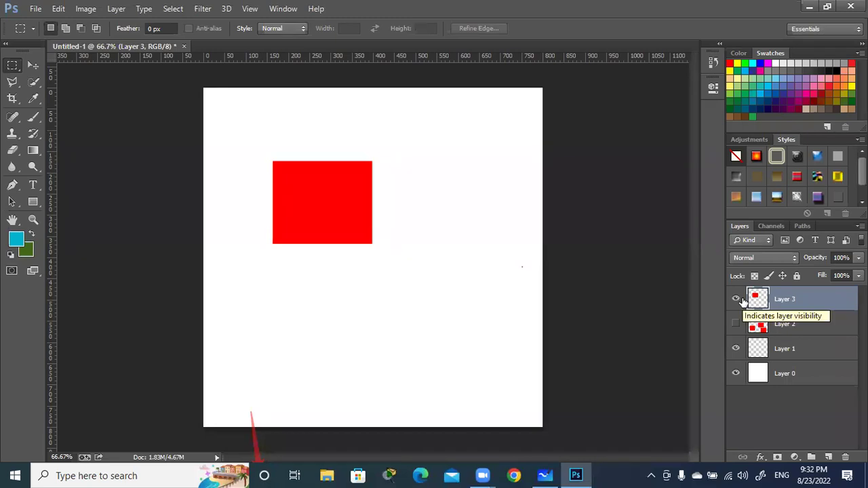
pyautogui.click(548, 473)
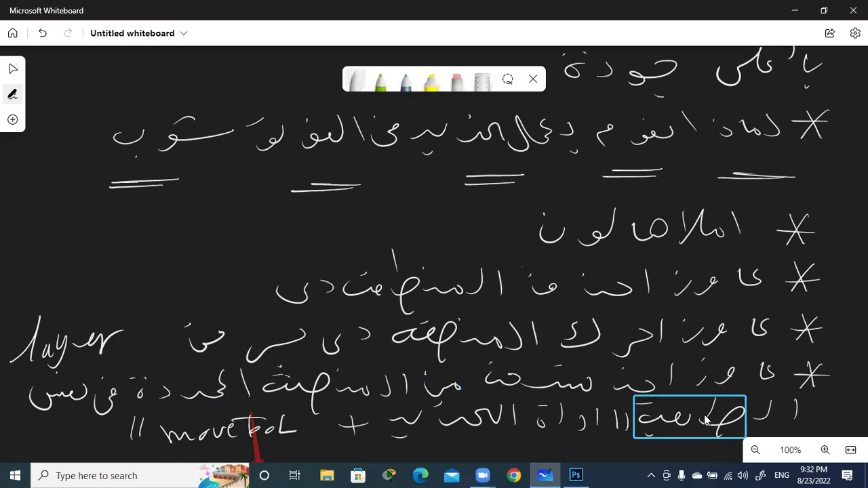
# Step: Erase a stray ink mark, add a letter on the bottom line, and pan the board up
pyautogui.click(394, 442)
pyautogui.moveTo(27, 449); pyautogui.dragTo(78, 432)
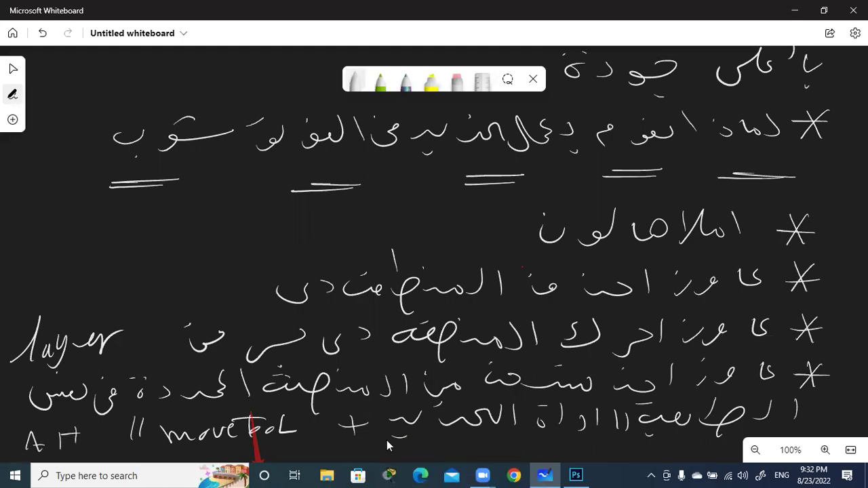
pyautogui.moveTo(263, 245); pyautogui.dragTo(266, 116)
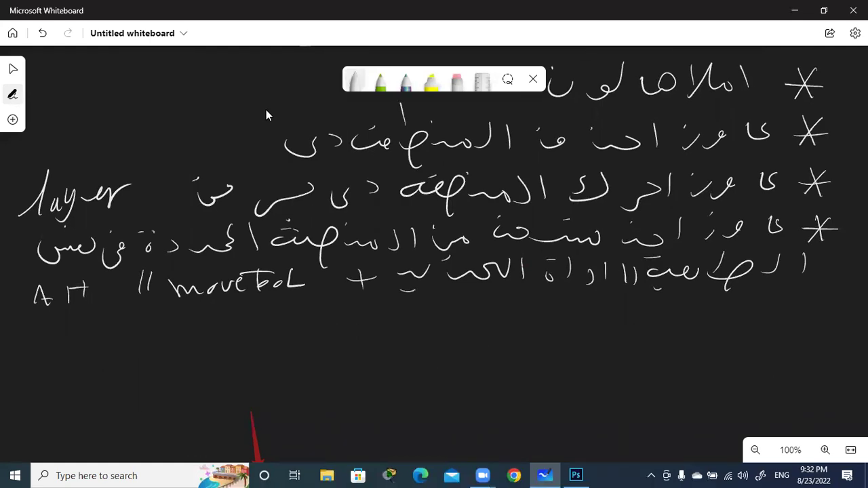
# Step: Start a sixth note with an asterisk and its first handwritten Arabic words
pyautogui.moveTo(812, 311)
pyautogui.mouseDown()
pyautogui.moveTo(827, 339)
pyautogui.moveTo(812, 336)
pyautogui.mouseUp()
pyautogui.moveTo(801, 331); pyautogui.dragTo(834, 329)
pyautogui.moveTo(781, 319); pyautogui.dragTo(777, 335)
pyautogui.moveTo(752, 318)
pyautogui.mouseDown()
pyautogui.moveTo(733, 338)
pyautogui.moveTo(689, 344)
pyautogui.mouseUp()
pyautogui.moveTo(639, 316); pyautogui.dragTo(641, 343)
pyautogui.moveTo(624, 334); pyautogui.dragTo(528, 334)
pyautogui.moveTo(542, 323); pyautogui.dragTo(501, 343)
pyautogui.moveTo(487, 312)
pyautogui.mouseDown()
pyautogui.moveTo(476, 332)
pyautogui.moveTo(366, 342)
pyautogui.mouseUp()
# Step: Finish the Arabic note's last words and full stop, then return to Photoshop
pyautogui.moveTo(345, 316)
pyautogui.mouseDown()
pyautogui.moveTo(316, 350)
pyautogui.moveTo(262, 345)
pyautogui.mouseUp()
pyautogui.moveTo(268, 306)
pyautogui.mouseDown()
pyautogui.moveTo(268, 332)
pyautogui.moveTo(215, 346)
pyautogui.moveTo(231, 370)
pyautogui.mouseUp()
pyautogui.moveTo(203, 332); pyautogui.dragTo(165, 342)
pyautogui.moveTo(149, 327)
pyautogui.mouseDown()
pyautogui.moveTo(140, 347)
pyautogui.moveTo(113, 346)
pyautogui.mouseUp()
pyautogui.moveTo(133, 359); pyautogui.dragTo(114, 366)
pyautogui.moveTo(105, 330)
pyautogui.mouseDown()
pyautogui.moveTo(87, 347)
pyautogui.moveTo(99, 321)
pyautogui.mouseUp()
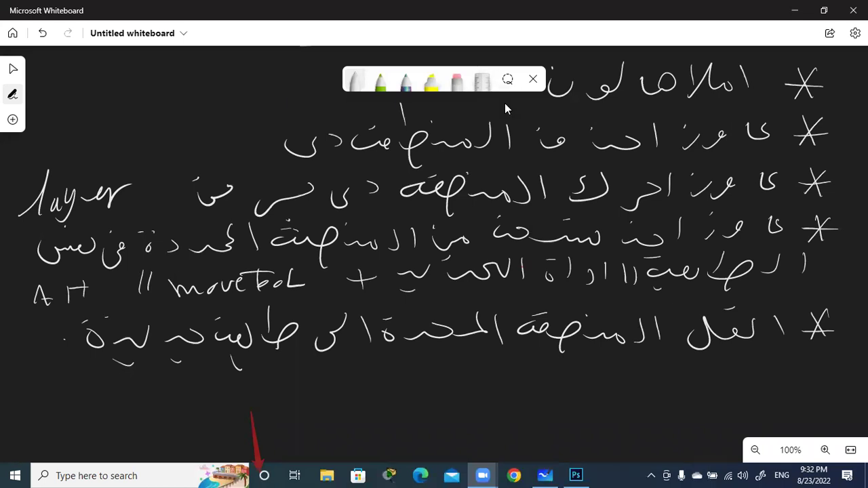
pyautogui.click(574, 475)
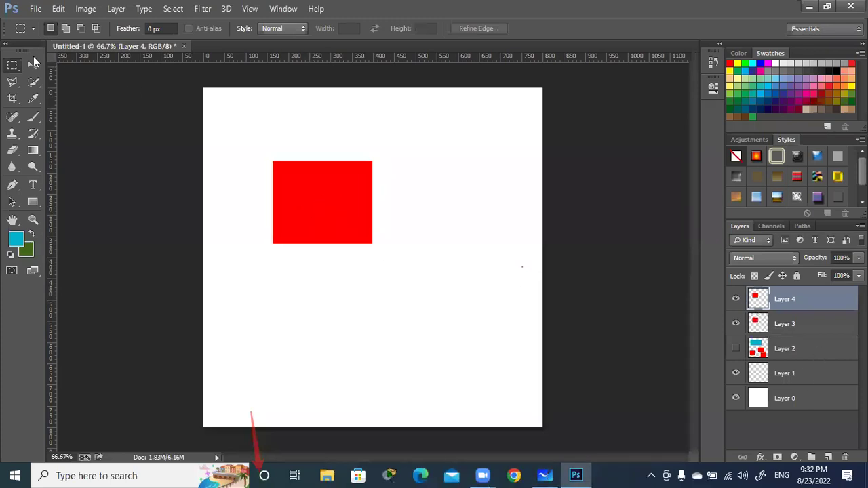
# Step: Move the Layer 4 square down to the lower right of the canvas
pyautogui.click(33, 65)
pyautogui.moveTo(370, 233)
pyautogui.mouseDown()
pyautogui.moveTo(415, 297)
pyautogui.moveTo(471, 327)
pyautogui.mouseUp()
pyautogui.moveTo(343, 229); pyautogui.dragTo(316, 209)
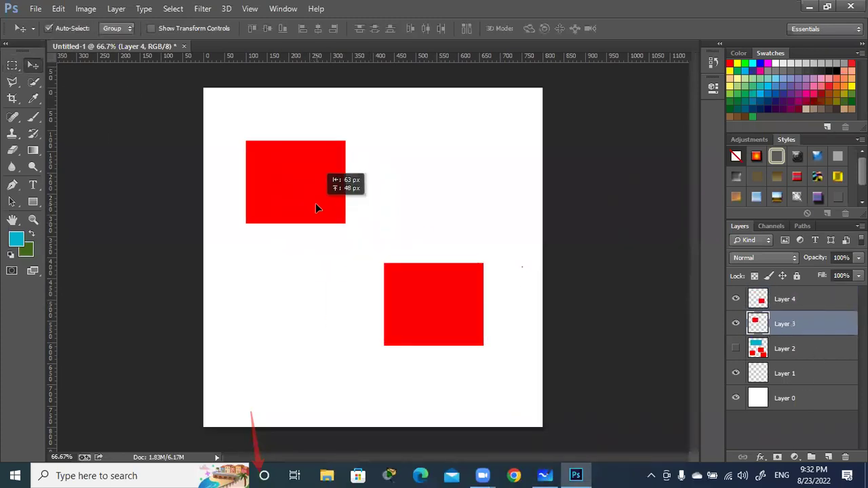
pyautogui.moveTo(449, 319); pyautogui.dragTo(458, 327)
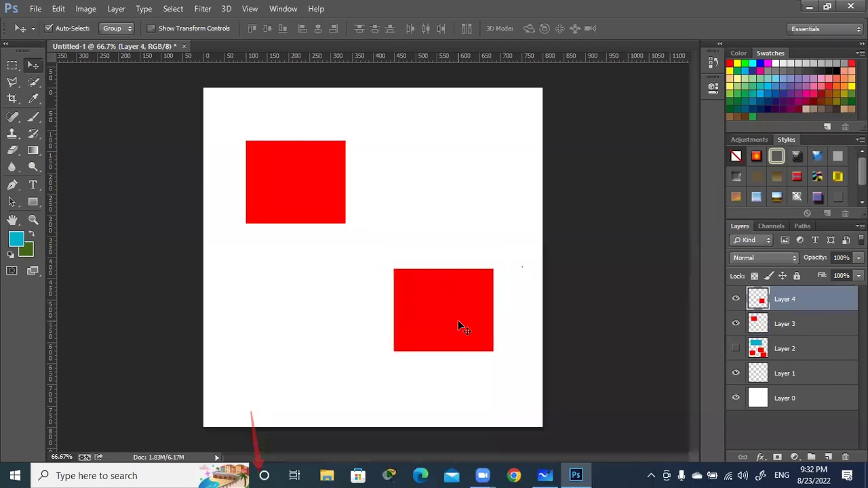
# Step: Fill the Layer 4 square with cyan and bring up the Save As dialog
pyautogui.keyDown('ctrl'); pyautogui.click(757, 301); pyautogui.keyUp('ctrl')
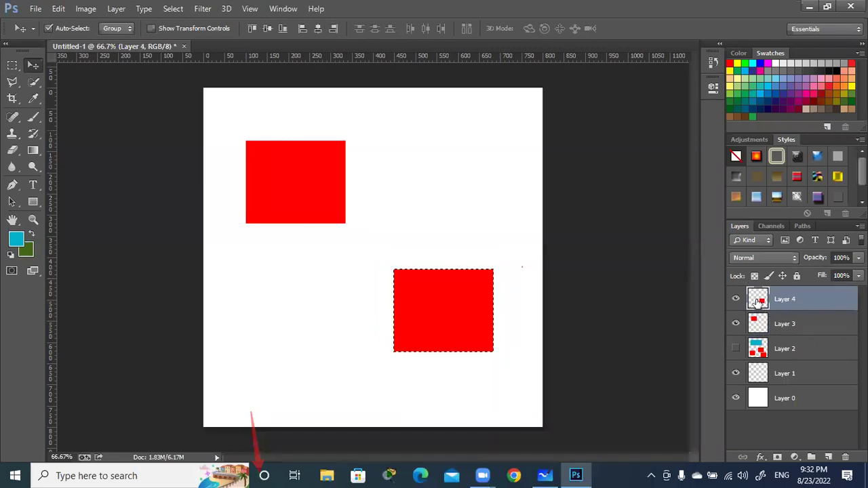
pyautogui.hotkey('alt', 'BackSpace')
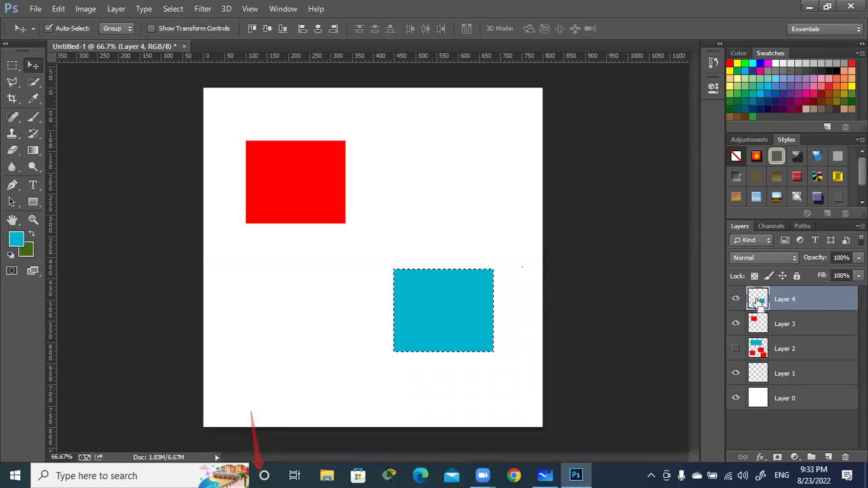
pyautogui.hotkey('ctrl', 's')
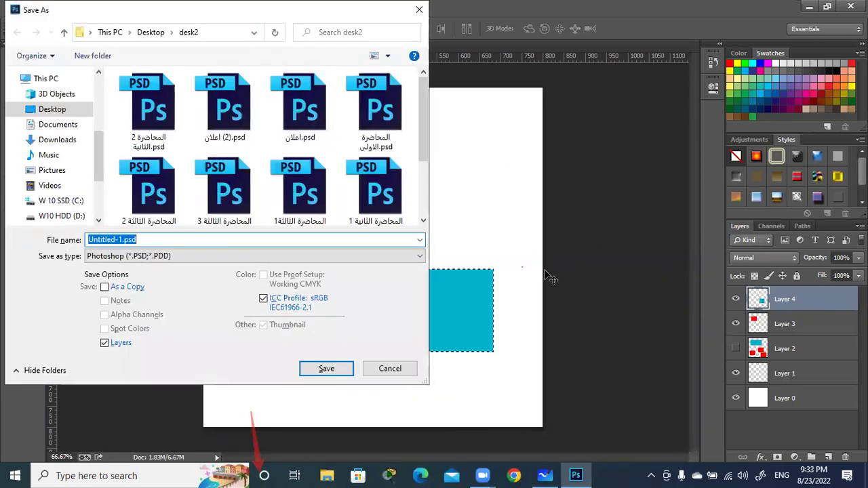
# Step: Cancel Save As unsaved, then merge Layers 3 and 4 into one Layer 4
pyautogui.press('Escape')
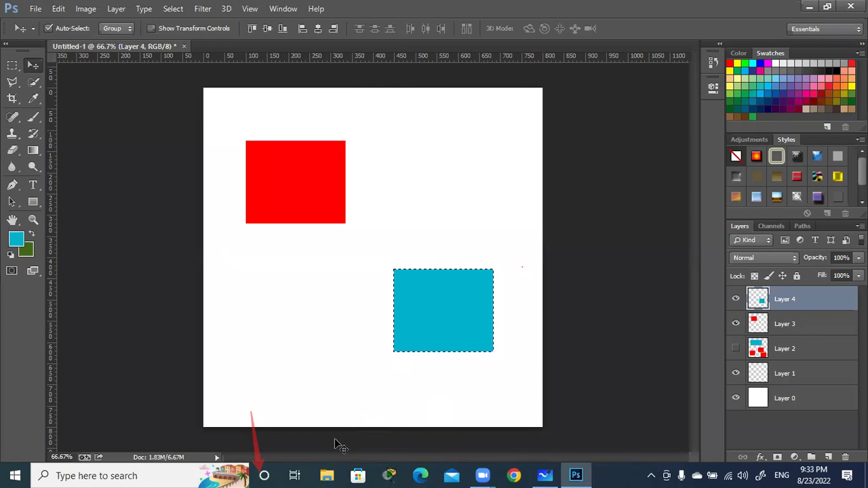
pyautogui.keyDown('ctrl'); pyautogui.click(821, 327); pyautogui.keyUp('ctrl')
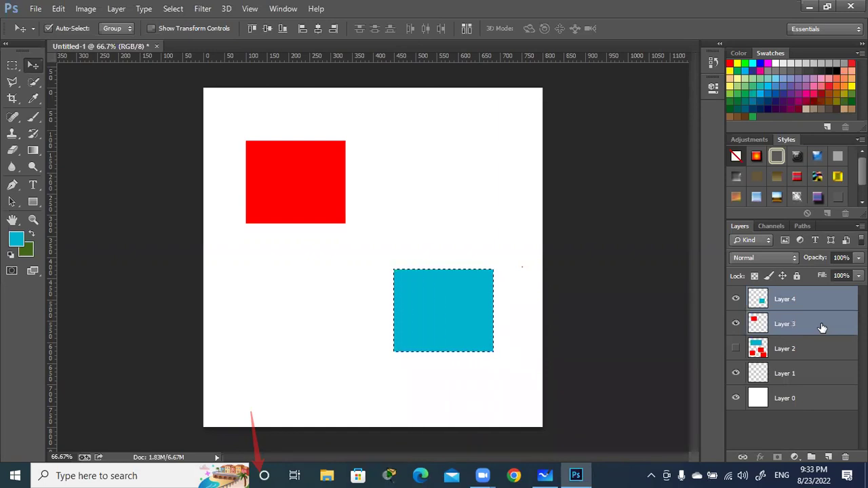
pyautogui.hotkey('ctrl', 'e')
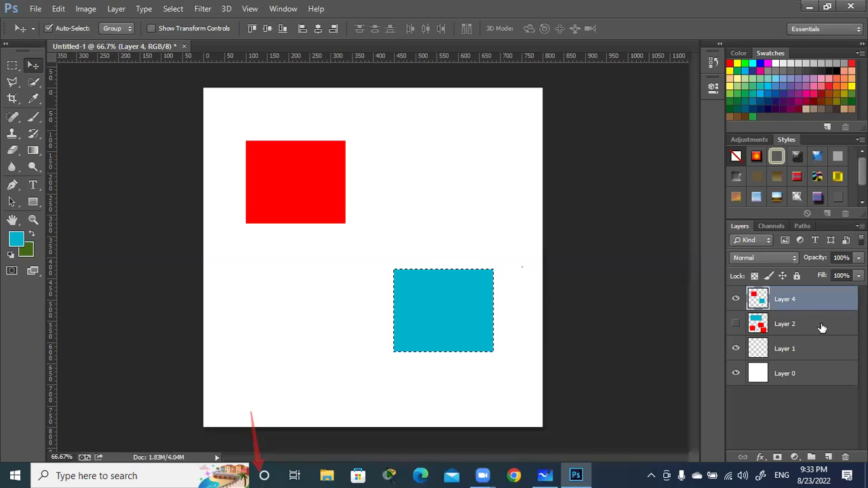
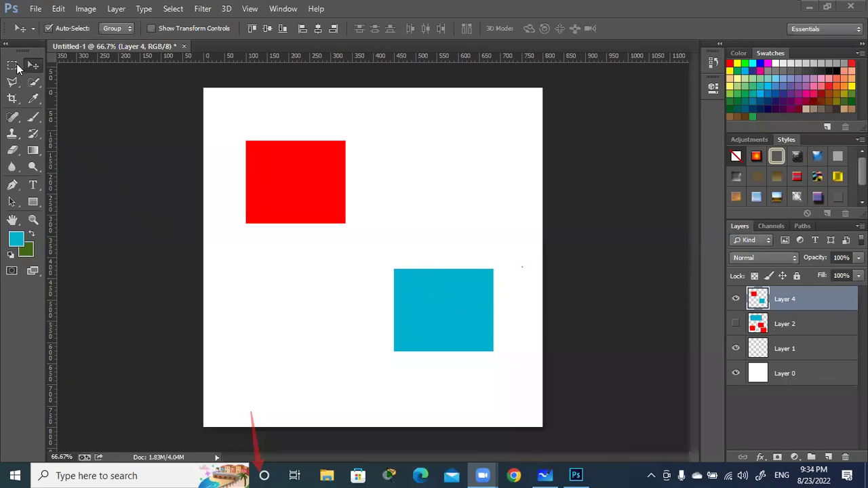
# Step: Draw a rectangular marquee loosely around the cyan rectangle and make Layer 4 active
pyautogui.moveTo(494, 351); pyautogui.dragTo(394, 269)
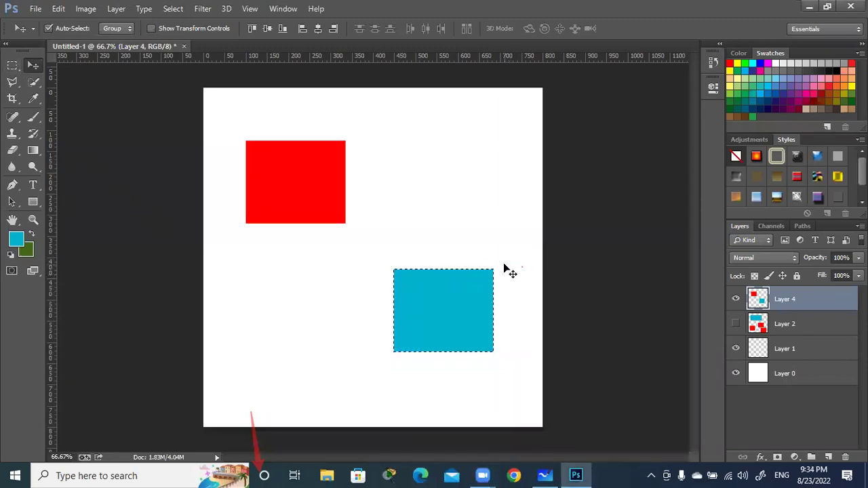
pyautogui.click(632, 293)
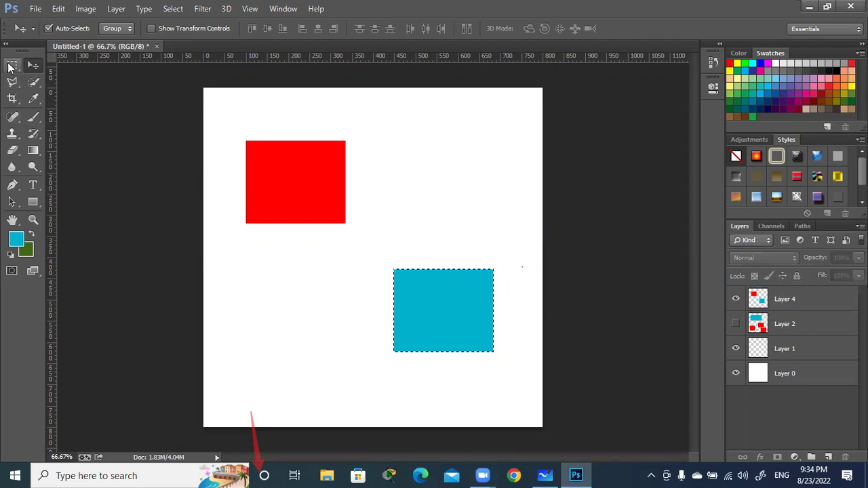
pyautogui.click(12, 65)
pyautogui.click(488, 278)
pyautogui.moveTo(511, 260); pyautogui.dragTo(378, 370)
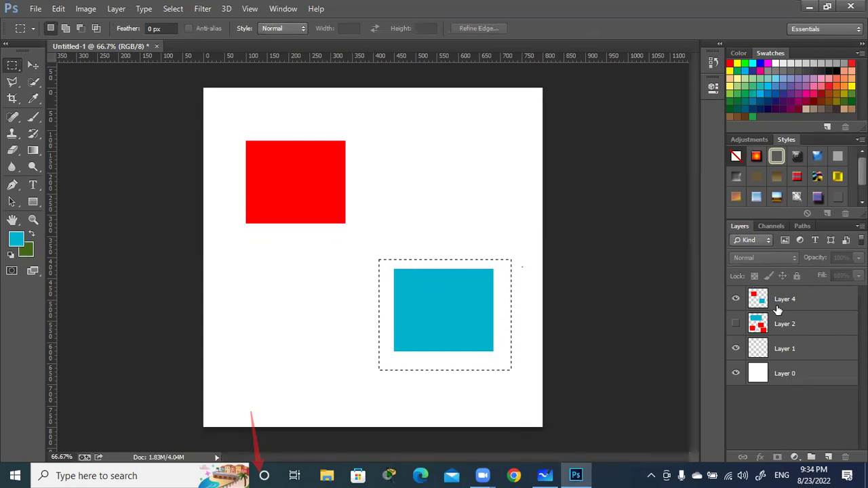
pyautogui.click(816, 305)
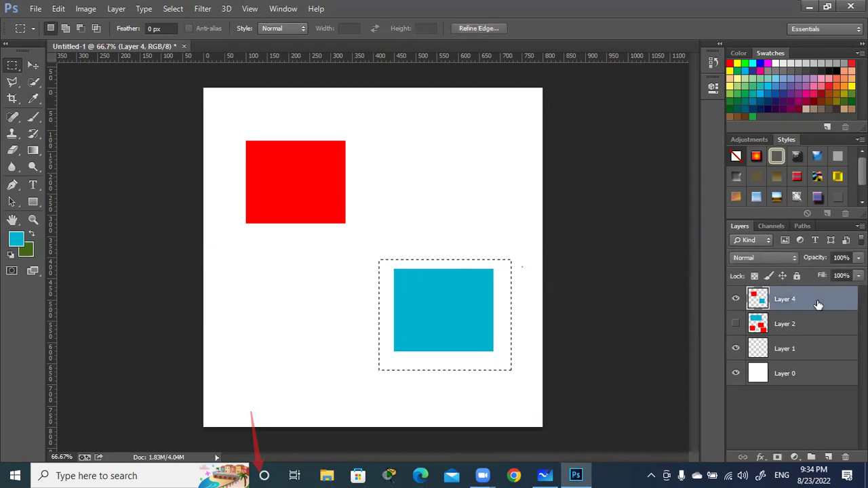
pyautogui.hotkey('ctrl', 'shift', 'j')
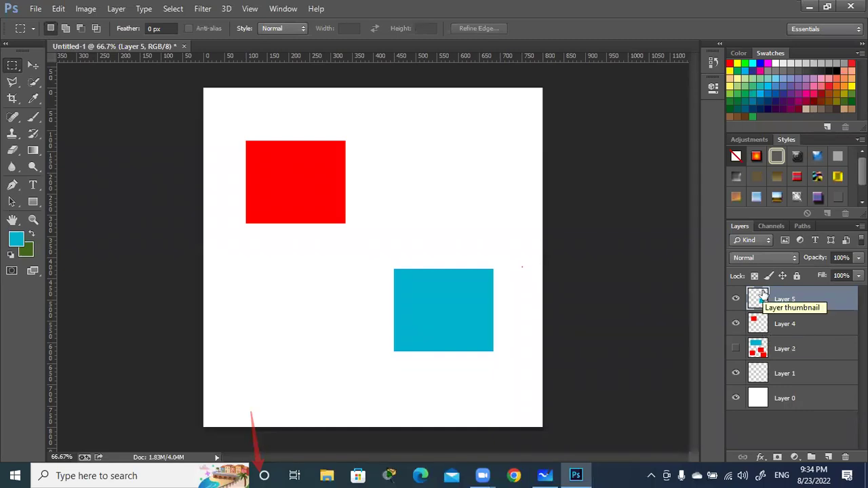
pyautogui.hotkey('ctrl', 'z')
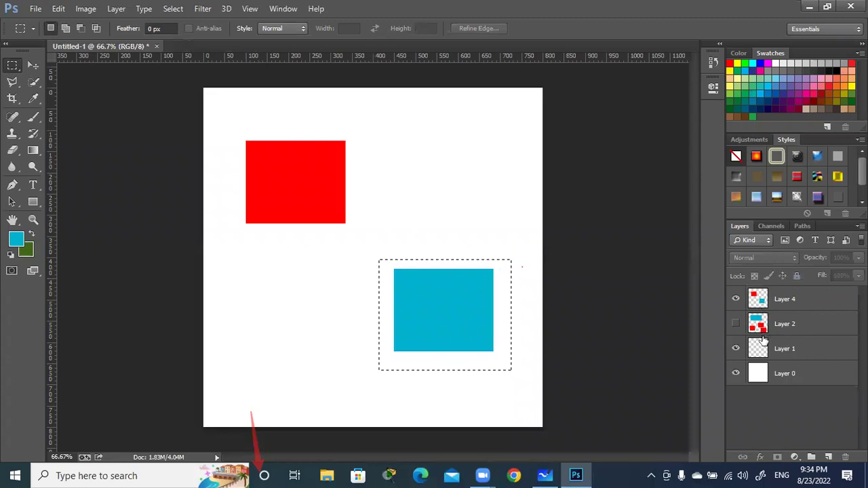
pyautogui.click(804, 298)
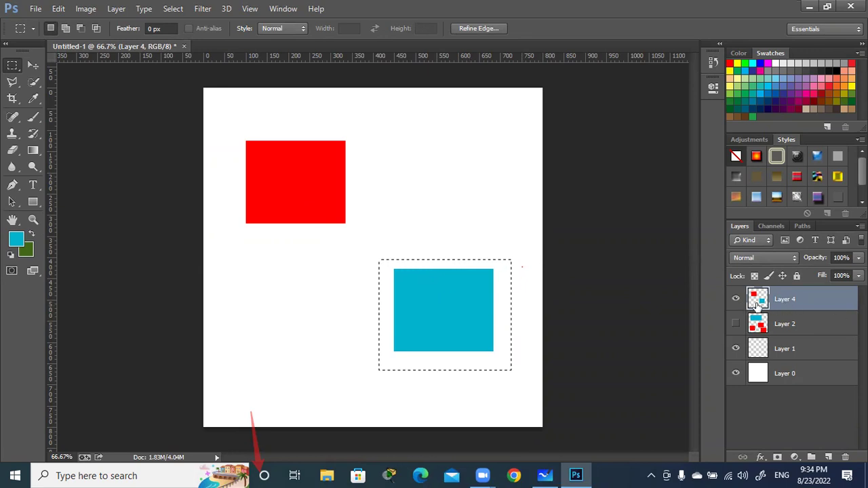
pyautogui.rightClick(781, 415)
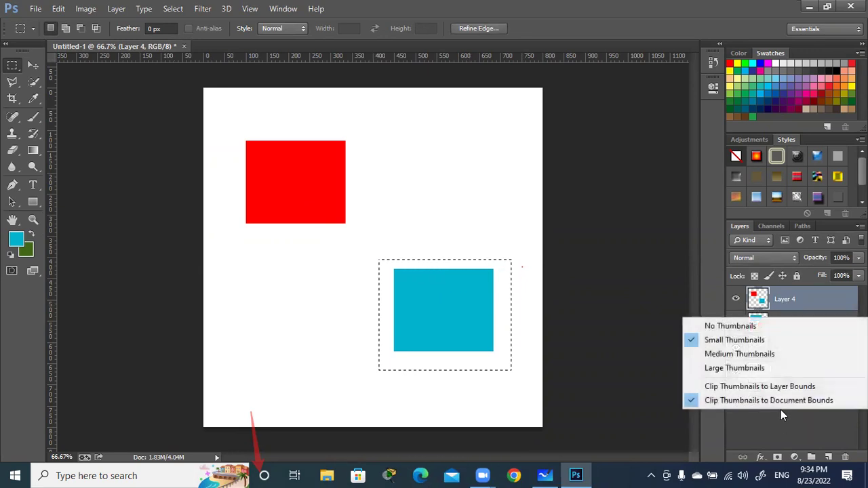
# Step: Switch the Layers panel to Large Thumbnails and drag its dock edge wider
pyautogui.click(724, 367)
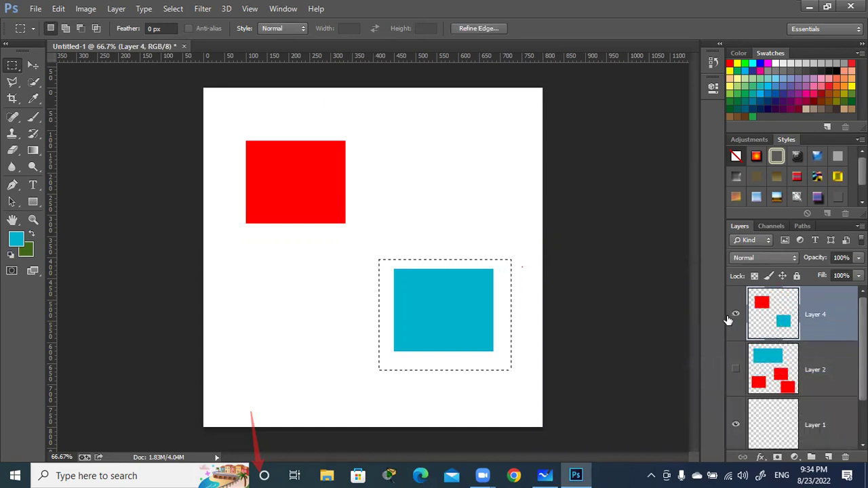
pyautogui.moveTo(721, 313); pyautogui.dragTo(657, 315)
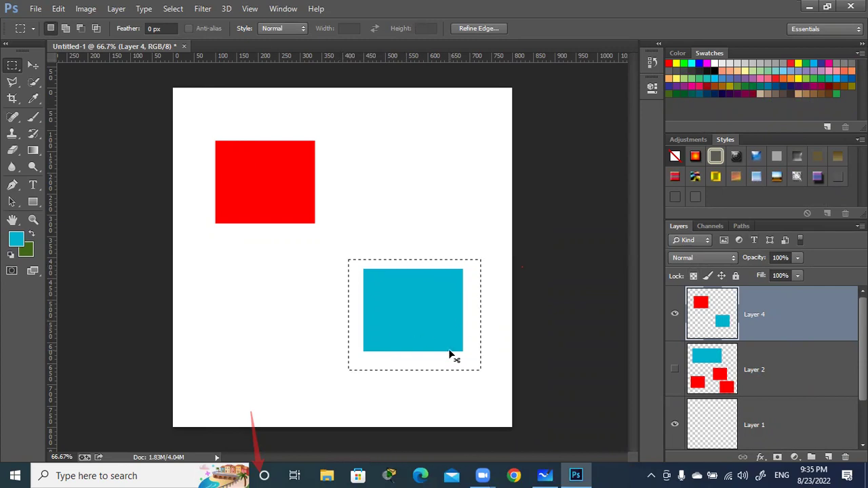
# Step: Cut the cyan rectangle into a new Layer 5 and drag it to the lower right
pyautogui.hotkey('ctrl', 'shift', 'j')
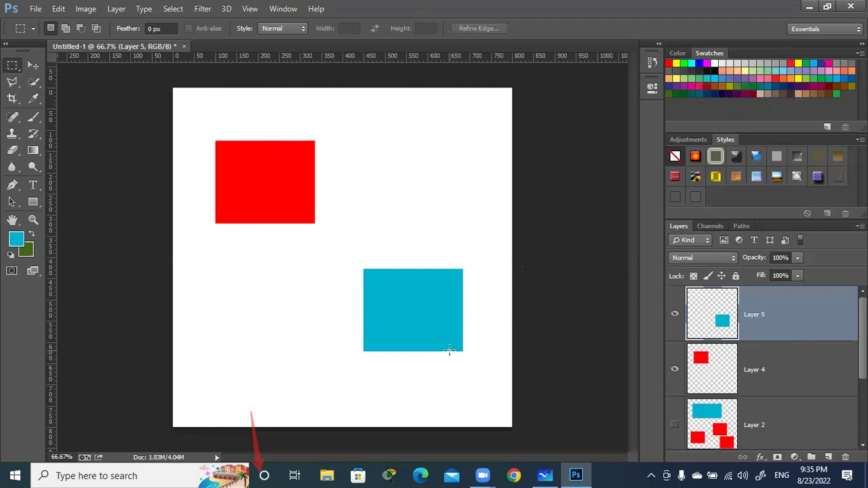
pyautogui.hotkey('ctrl', 'z')
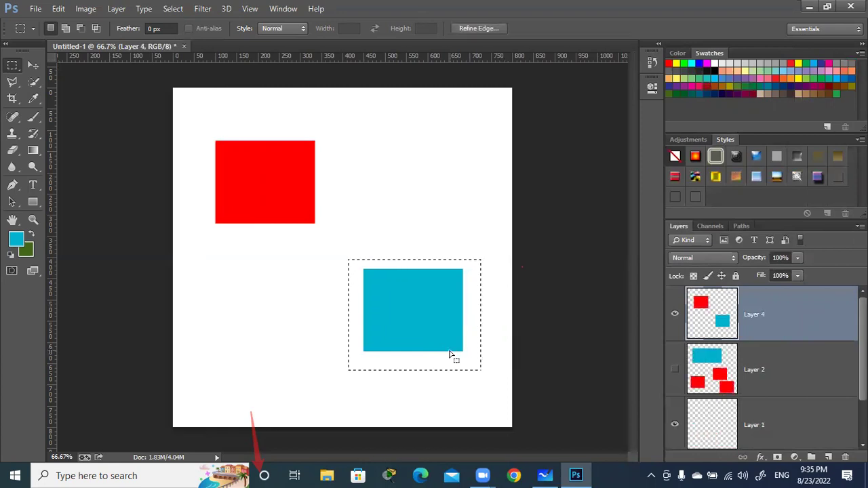
pyautogui.hotkey('ctrl', 'x')
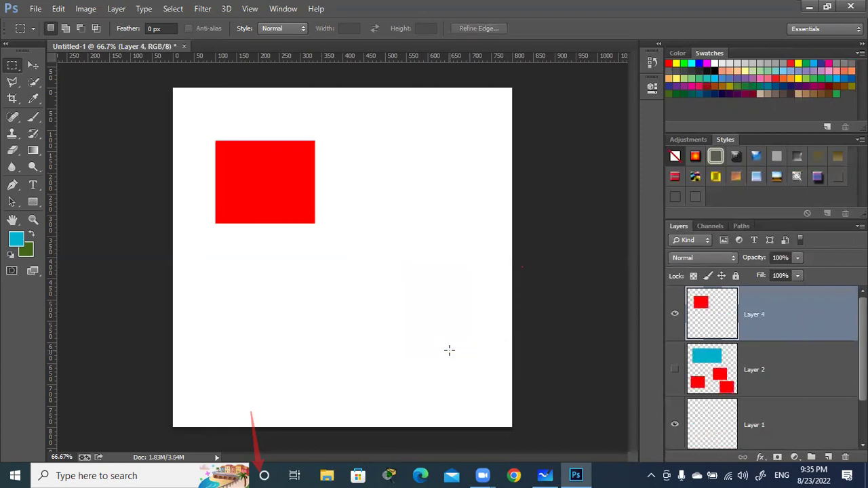
pyautogui.click(828, 458)
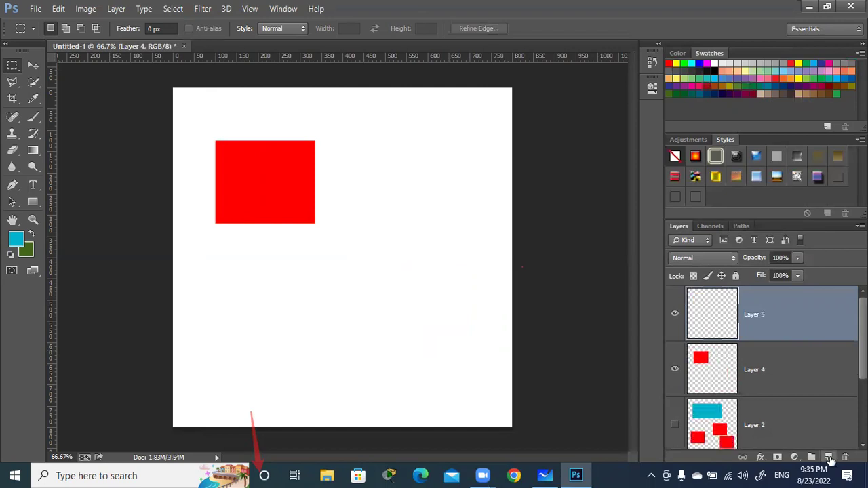
pyautogui.hotkey('alt', 'BackSpace')
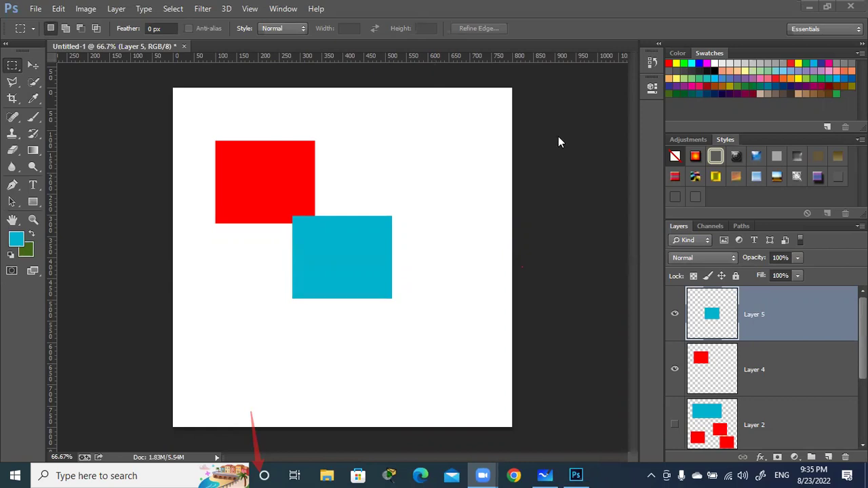
pyautogui.click(33, 66)
pyautogui.moveTo(351, 269)
pyautogui.mouseDown()
pyautogui.moveTo(374, 307)
pyautogui.moveTo(413, 325)
pyautogui.mouseUp()
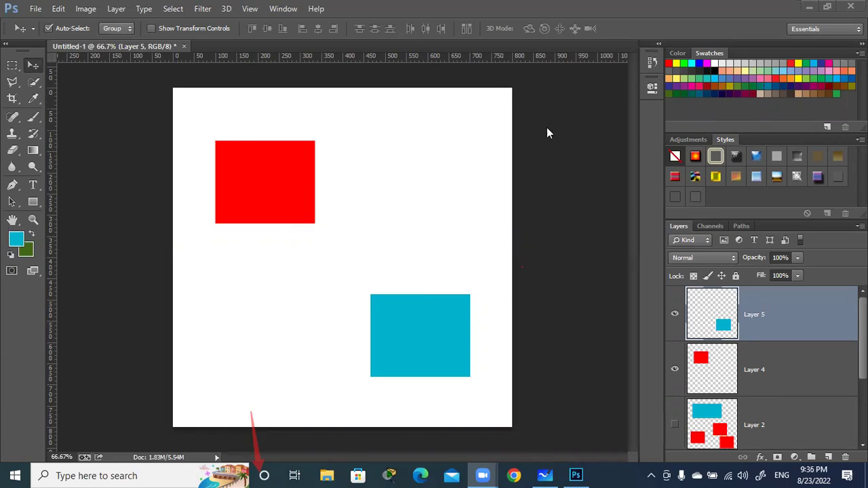
# Step: Merge Layer 4 into Layer 5, then marquee-select a box around the red rectangle
pyautogui.keyDown('shift'); pyautogui.click(784, 377); pyautogui.keyUp('shift')
pyautogui.hotkey('ctrl', 'e')
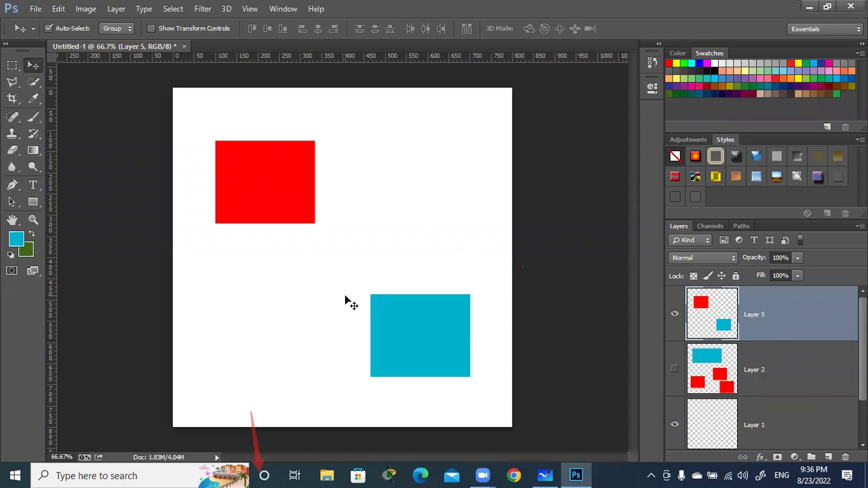
pyautogui.click(12, 65)
pyautogui.moveTo(201, 130)
pyautogui.mouseDown()
pyautogui.moveTo(273, 200)
pyautogui.moveTo(329, 236)
pyautogui.mouseUp()
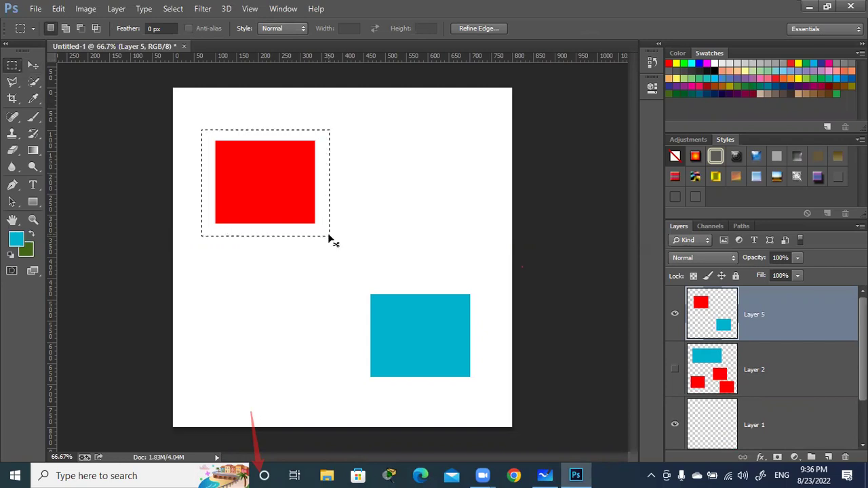
# Step: Copy the red rectangle to a new Layer 6 and drag the copy straight down
pyautogui.hotkey('ctrl', 'j')
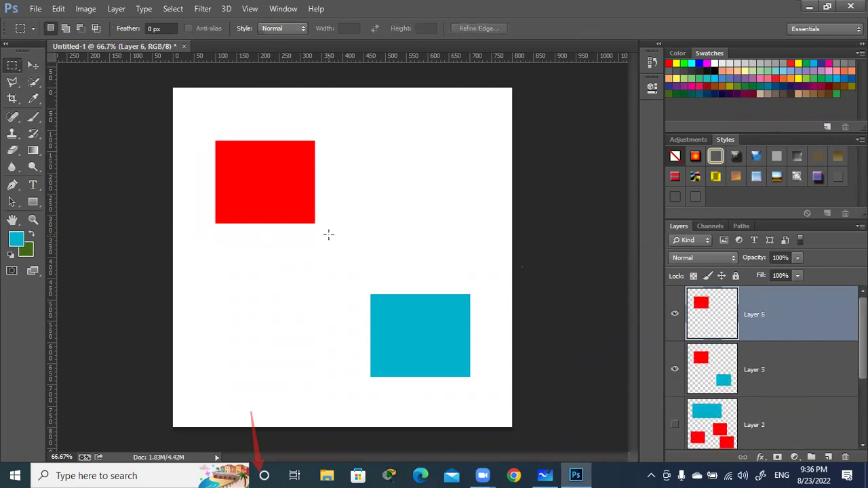
pyautogui.click(33, 65)
pyautogui.moveTo(276, 190); pyautogui.dragTo(275, 309)
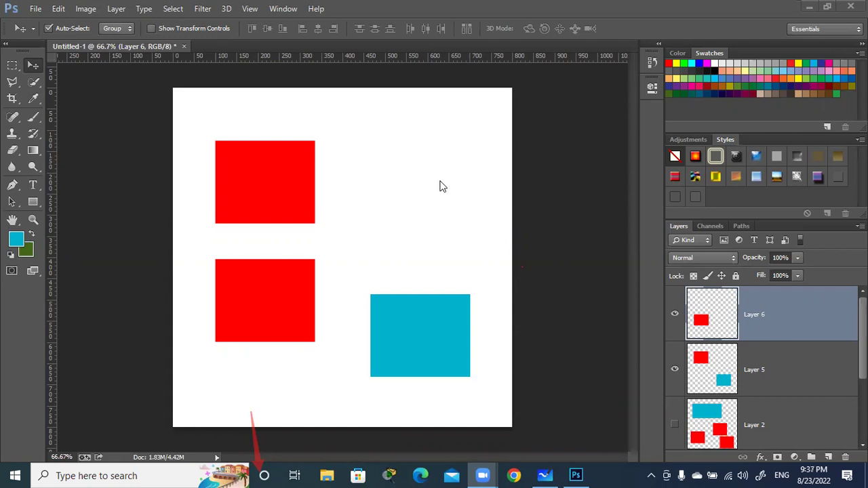
pyautogui.click(548, 209)
# Step: Undo the red copy and its move, then cut, paste, and undo both again
pyautogui.hotkey('ctrl', 'z')
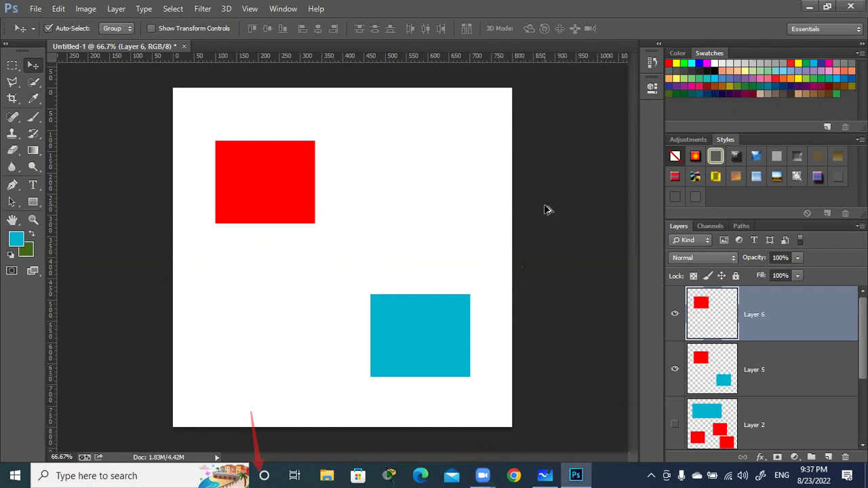
pyautogui.hotkey('ctrl', 'alt', 'z')
pyautogui.hotkey('ctrl', 'alt', 'z')
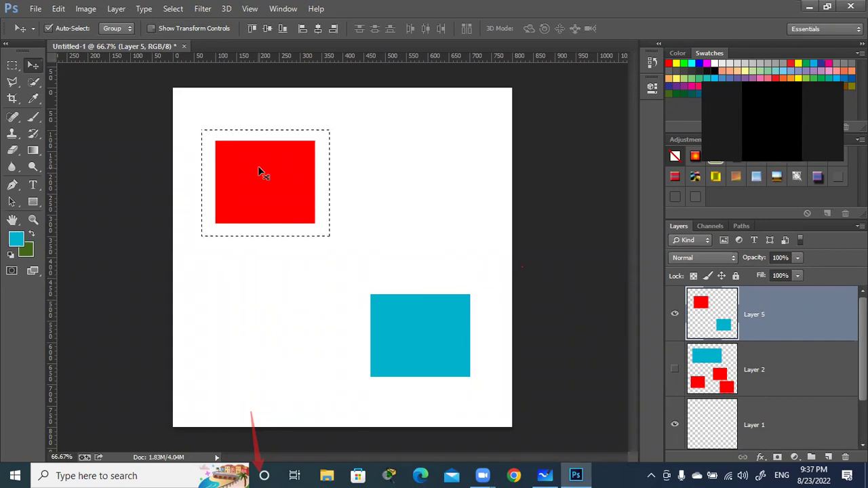
pyautogui.hotkey('ctrl', 'x')
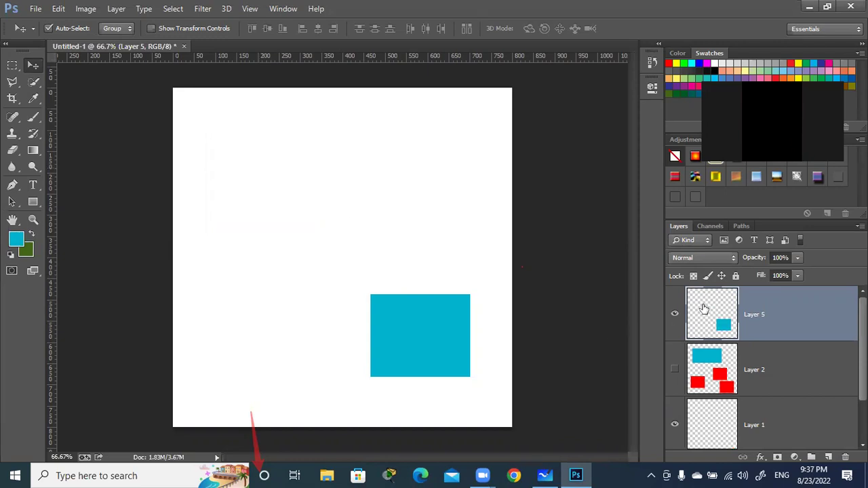
pyautogui.hotkey('ctrl', 'v')
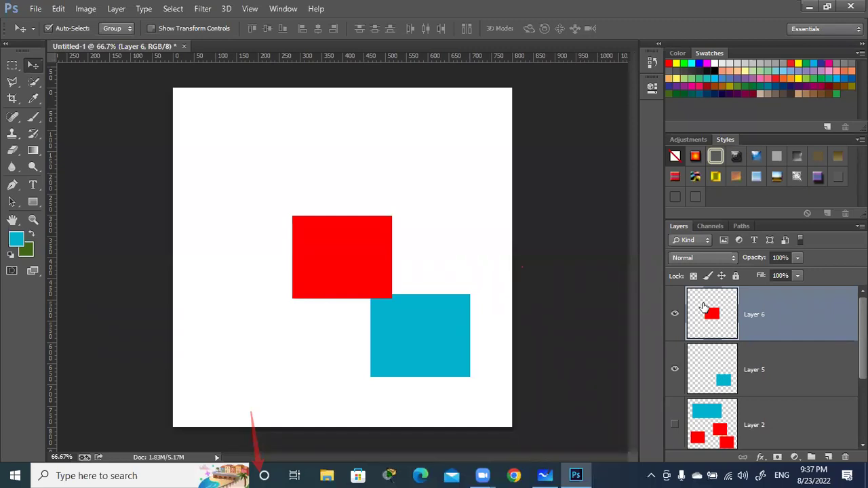
pyautogui.hotkey('ctrl', 'alt', 'z')
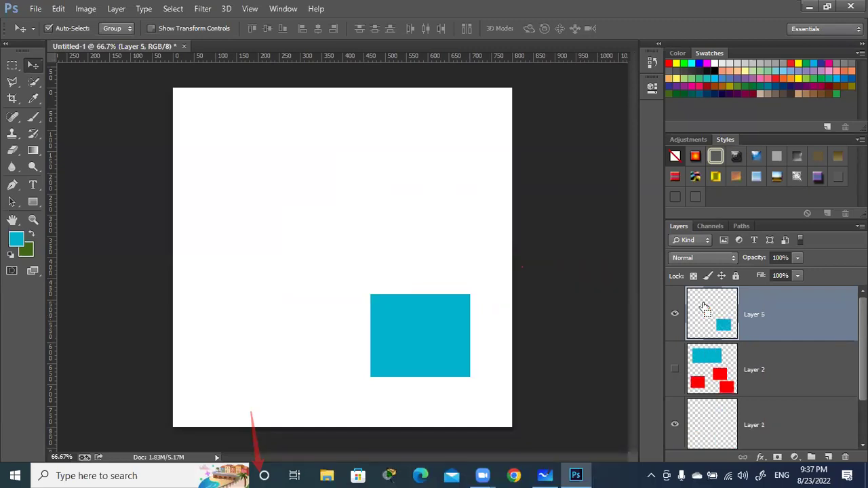
pyautogui.hotkey('ctrl', 'alt', 'z')
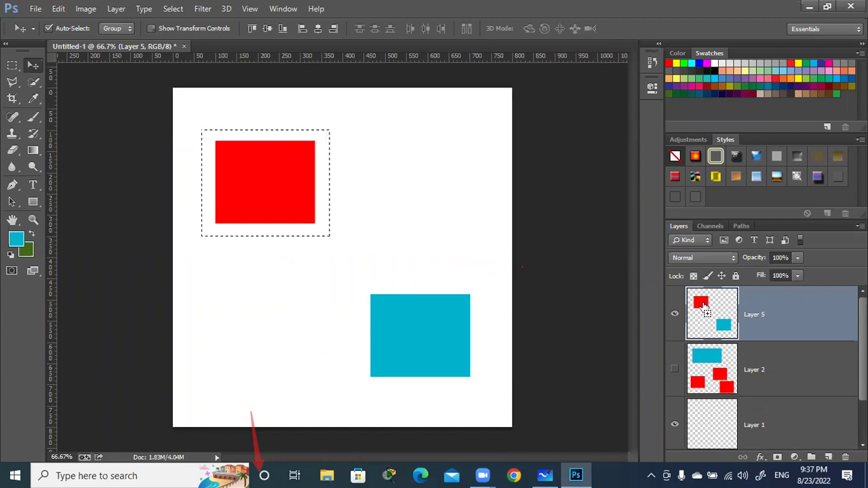
# Step: Cut the red rectangle onto a new layer, merge it back down, then step back twice
pyautogui.hotkey('ctrl', 'shift', 'j')
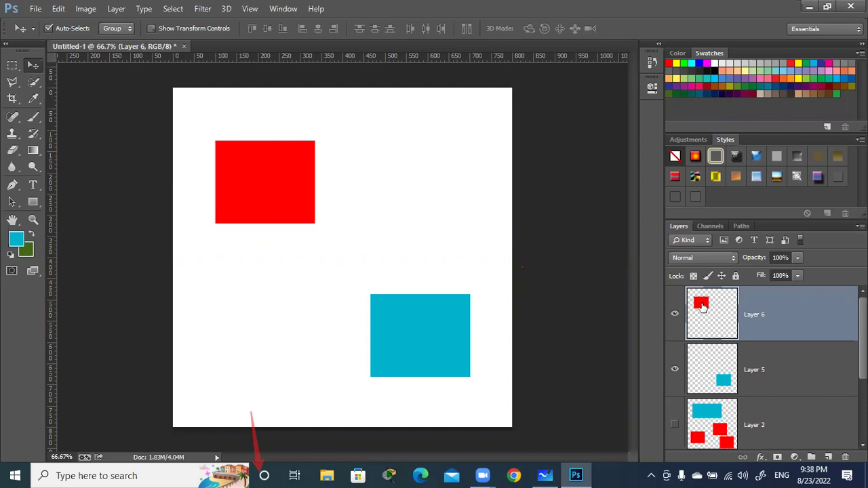
pyautogui.hotkey('ctrl', 'e')
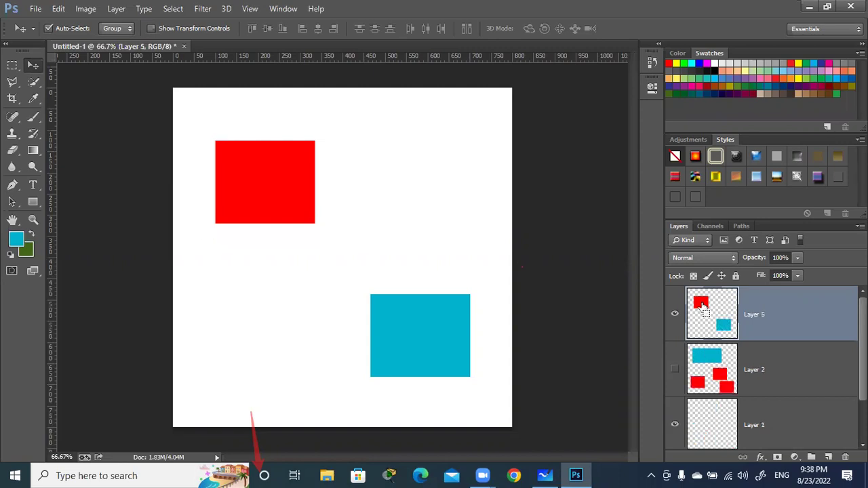
pyautogui.hotkey('ctrl', 'alt', 'z')
pyautogui.hotkey('ctrl', 'alt', 'z')
pyautogui.hotkey('ctrl', 'alt', 'z')
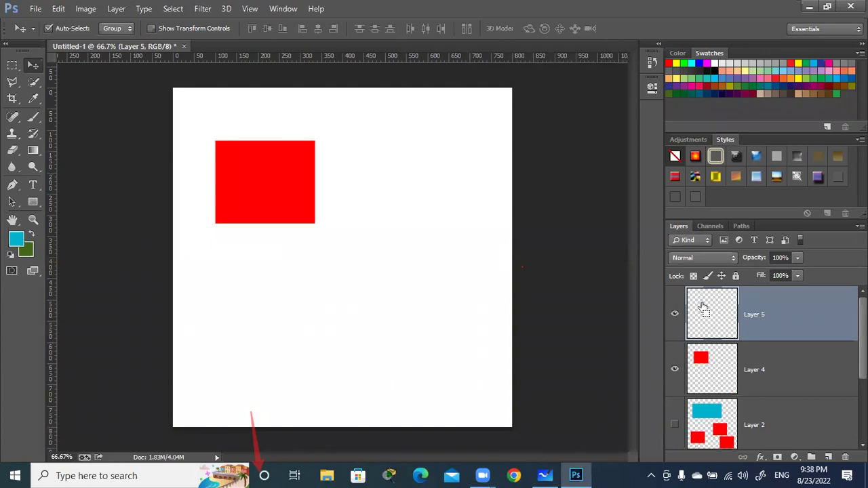
pyautogui.hotkey('ctrl', 'alt', 'z')
pyautogui.hotkey('ctrl', 'alt', 'z')
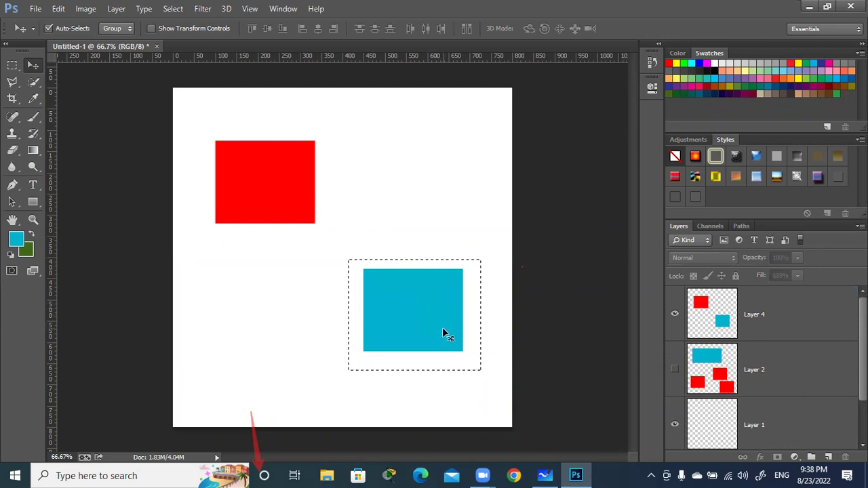
# Step: Copy the cyan selection from Layer 4 to a new layer, drag it left, then go to Whiteboard
pyautogui.click(799, 327)
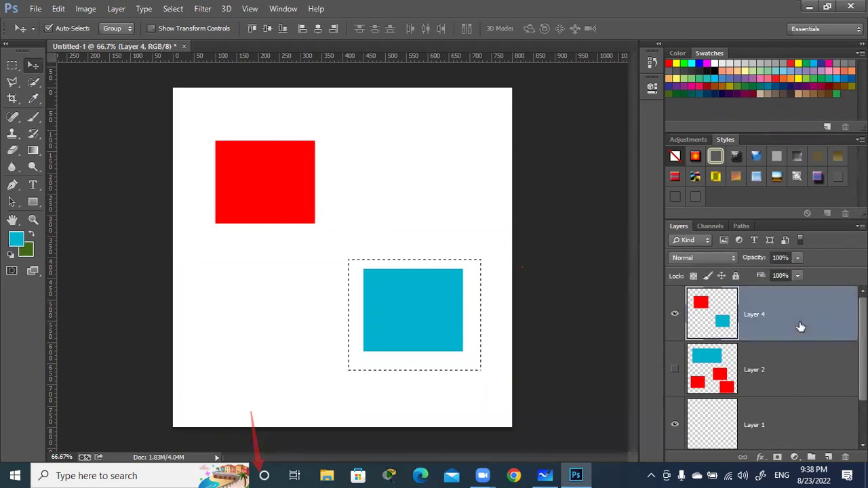
pyautogui.hotkey('ctrl', 'j')
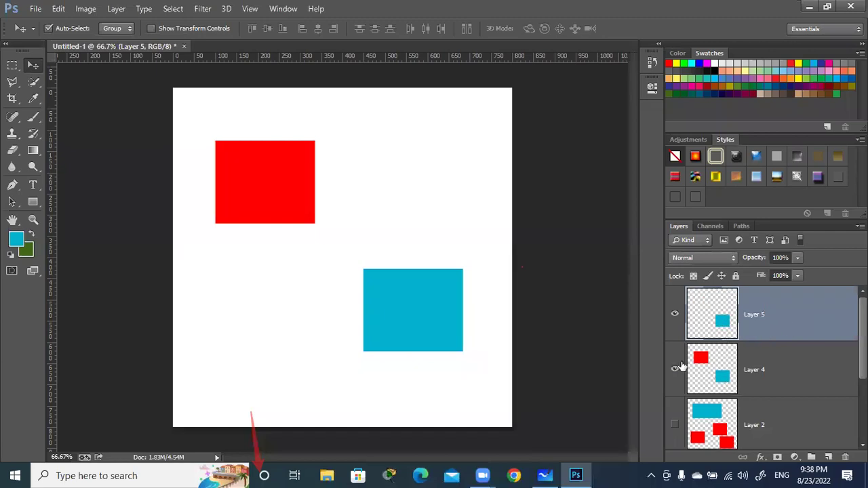
pyautogui.moveTo(419, 313); pyautogui.dragTo(256, 311)
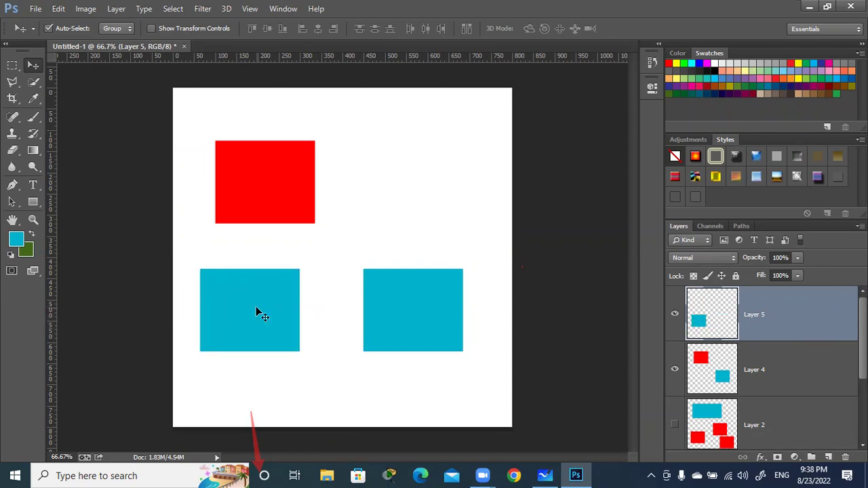
pyautogui.click(546, 474)
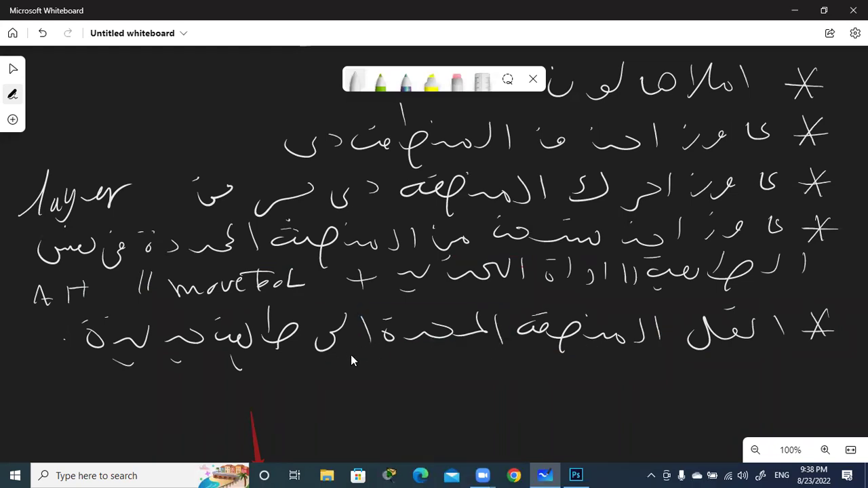
# Step: Handwrite Ctrl+Shift+J under the list and label it النقل (move)
pyautogui.moveTo(93, 405); pyautogui.dragTo(95, 432)
pyautogui.moveTo(112, 398)
pyautogui.mouseDown()
pyautogui.moveTo(114, 428)
pyautogui.moveTo(121, 410)
pyautogui.mouseUp()
pyautogui.moveTo(128, 431)
pyautogui.mouseDown()
pyautogui.moveTo(144, 412)
pyautogui.moveTo(169, 428)
pyautogui.moveTo(209, 419)
pyautogui.moveTo(203, 441)
pyautogui.mouseUp()
pyautogui.moveTo(231, 404)
pyautogui.mouseDown()
pyautogui.moveTo(229, 443)
pyautogui.moveTo(250, 442)
pyautogui.mouseUp()
pyautogui.moveTo(263, 441)
pyautogui.mouseDown()
pyautogui.moveTo(286, 405)
pyautogui.moveTo(276, 420)
pyautogui.mouseUp()
pyautogui.moveTo(283, 426); pyautogui.dragTo(284, 441)
pyautogui.moveTo(324, 397); pyautogui.dragTo(320, 431)
pyautogui.moveTo(301, 410); pyautogui.dragTo(372, 419)
pyautogui.moveTo(360, 407); pyautogui.dragTo(361, 436)
pyautogui.moveTo(406, 400)
pyautogui.mouseDown()
pyautogui.moveTo(381, 438)
pyautogui.moveTo(425, 395)
pyautogui.mouseUp()
pyautogui.moveTo(685, 394)
pyautogui.mouseDown()
pyautogui.moveTo(685, 427)
pyautogui.moveTo(609, 422)
pyautogui.mouseUp()
pyautogui.moveTo(611, 390); pyautogui.dragTo(578, 427)
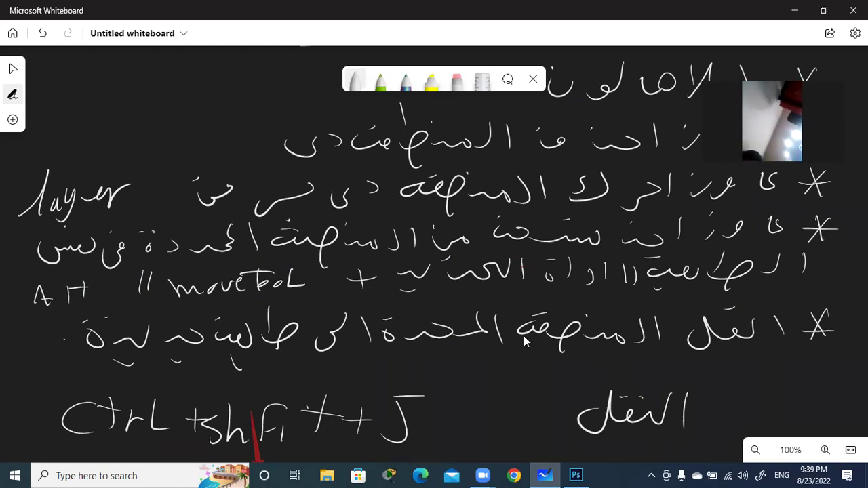
# Step: Handwrite Ctrl+J on the next line and label it النسخ (copy)
pyautogui.scroll(-2, 524, 335)
pyautogui.moveTo(91, 406)
pyautogui.mouseDown()
pyautogui.moveTo(89, 429)
pyautogui.moveTo(149, 412)
pyautogui.mouseUp()
pyautogui.moveTo(160, 392)
pyautogui.mouseDown()
pyautogui.moveTo(177, 427)
pyautogui.moveTo(217, 413)
pyautogui.mouseUp()
pyautogui.moveTo(207, 405); pyautogui.dragTo(206, 428)
pyautogui.moveTo(252, 400)
pyautogui.mouseDown()
pyautogui.moveTo(231, 426)
pyautogui.moveTo(270, 394)
pyautogui.mouseUp()
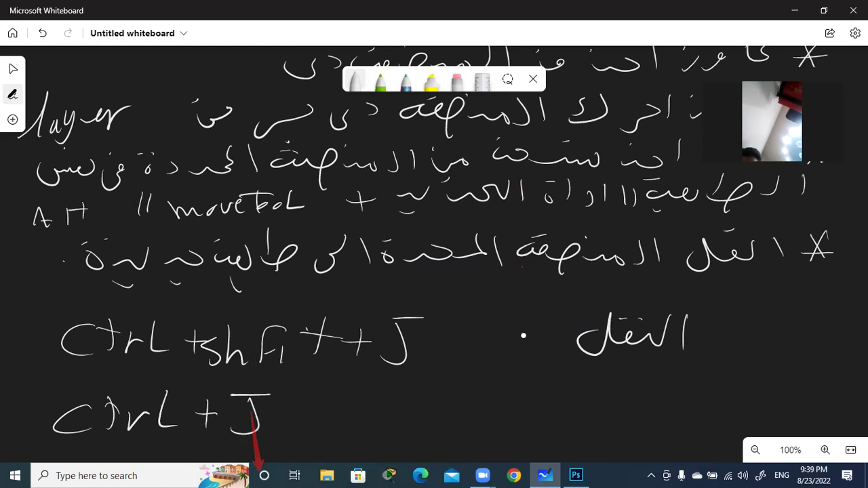
pyautogui.moveTo(618, 383); pyautogui.dragTo(620, 415)
pyautogui.moveTo(586, 385)
pyautogui.mouseDown()
pyautogui.moveTo(584, 404)
pyautogui.moveTo(500, 404)
pyautogui.mouseUp()
pyautogui.moveTo(471, 393)
pyautogui.mouseDown()
pyautogui.moveTo(502, 392)
pyautogui.moveTo(513, 429)
pyautogui.mouseUp()
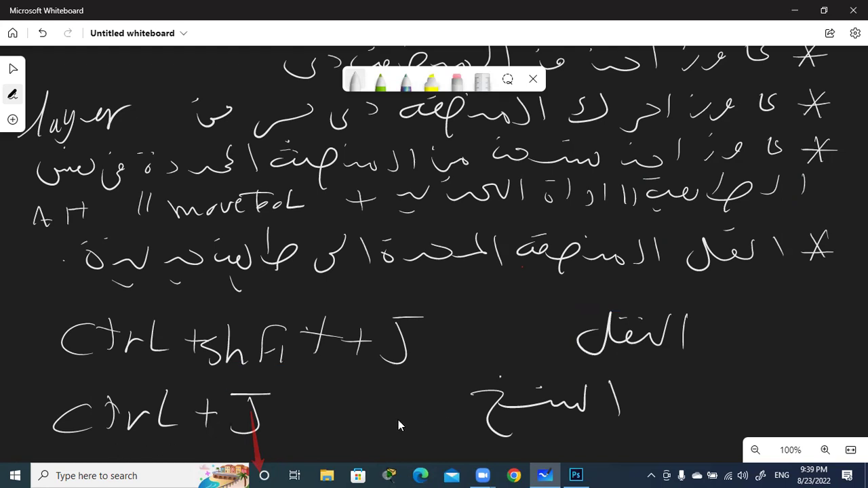
# Step: Handwrite ctrl+c → ctrl+V on a new bottom line, labelled as copying in Arabic
pyautogui.scroll(-2, 388, 386)
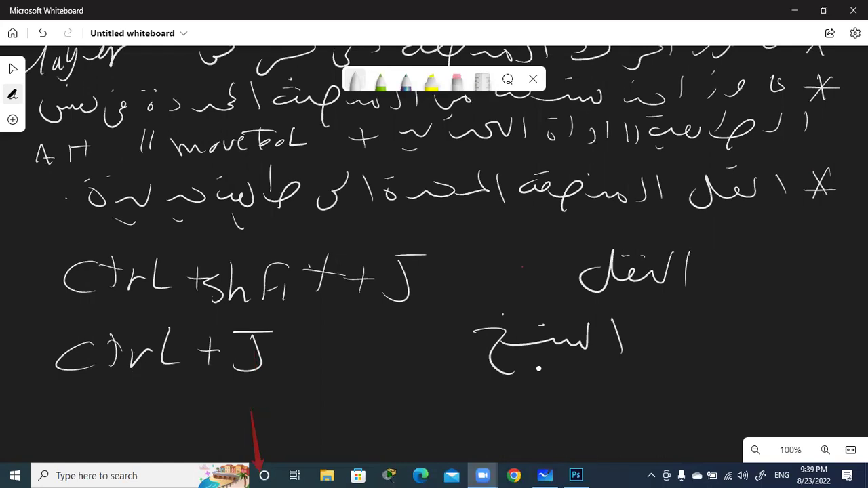
pyautogui.moveTo(94, 416); pyautogui.dragTo(102, 438)
pyautogui.moveTo(126, 400)
pyautogui.mouseDown()
pyautogui.moveTo(133, 433)
pyautogui.moveTo(135, 414)
pyautogui.mouseUp()
pyautogui.moveTo(144, 434)
pyautogui.mouseDown()
pyautogui.moveTo(158, 419)
pyautogui.moveTo(184, 432)
pyautogui.moveTo(210, 421)
pyautogui.mouseUp()
pyautogui.moveTo(197, 404); pyautogui.dragTo(197, 434)
pyautogui.moveTo(236, 411)
pyautogui.mouseDown()
pyautogui.moveTo(237, 430)
pyautogui.moveTo(343, 424)
pyautogui.mouseUp()
pyautogui.moveTo(327, 414); pyautogui.dragTo(328, 432)
pyautogui.moveTo(374, 410); pyautogui.dragTo(374, 429)
pyautogui.moveTo(388, 392)
pyautogui.mouseDown()
pyautogui.moveTo(387, 424)
pyautogui.moveTo(394, 405)
pyautogui.mouseUp()
pyautogui.moveTo(403, 424)
pyautogui.mouseDown()
pyautogui.moveTo(423, 405)
pyautogui.moveTo(444, 422)
pyautogui.mouseUp()
pyautogui.moveTo(468, 412)
pyautogui.mouseDown()
pyautogui.moveTo(484, 413)
pyautogui.moveTo(474, 425)
pyautogui.moveTo(513, 402)
pyautogui.mouseUp()
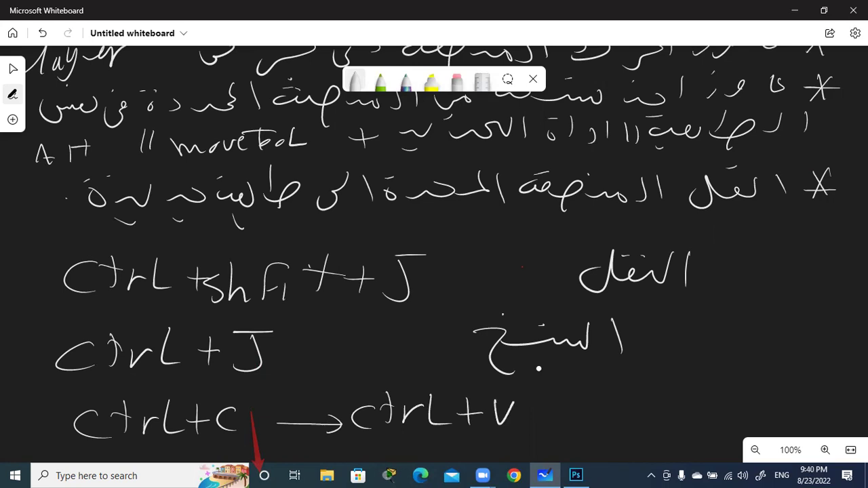
pyautogui.moveTo(746, 385); pyautogui.dragTo(747, 412)
pyautogui.moveTo(721, 381)
pyautogui.mouseDown()
pyautogui.moveTo(700, 411)
pyautogui.moveTo(648, 406)
pyautogui.moveTo(624, 427)
pyautogui.mouseUp()
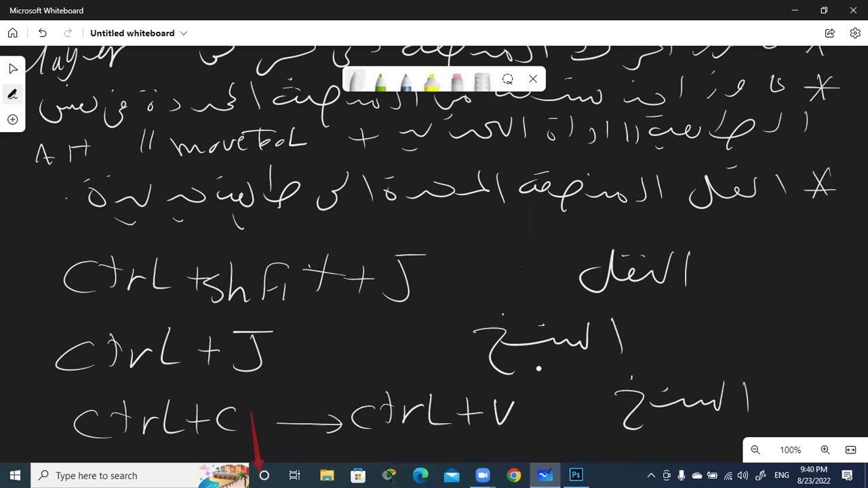
# Step: Handwrite ctrl+X → ctrl+V above the Ctrl+Shift+J line, labelled as moving in Arabic
pyautogui.moveTo(82, 234)
pyautogui.mouseDown()
pyautogui.moveTo(83, 254)
pyautogui.moveTo(106, 252)
pyautogui.mouseUp()
pyautogui.moveTo(96, 239)
pyautogui.mouseDown()
pyautogui.moveTo(159, 246)
pyautogui.moveTo(203, 240)
pyautogui.mouseUp()
pyautogui.moveTo(192, 232); pyautogui.dragTo(192, 254)
pyautogui.moveTo(240, 229)
pyautogui.mouseDown()
pyautogui.moveTo(225, 255)
pyautogui.moveTo(243, 254)
pyautogui.mouseUp()
pyautogui.moveTo(306, 241); pyautogui.dragTo(356, 242)
pyautogui.moveTo(343, 235)
pyautogui.mouseDown()
pyautogui.moveTo(347, 251)
pyautogui.moveTo(377, 248)
pyautogui.mouseUp()
pyautogui.moveTo(401, 218); pyautogui.dragTo(404, 248)
pyautogui.moveTo(421, 249)
pyautogui.mouseDown()
pyautogui.moveTo(440, 237)
pyautogui.moveTo(465, 248)
pyautogui.moveTo(493, 240)
pyautogui.mouseUp()
pyautogui.moveTo(479, 228)
pyautogui.mouseDown()
pyautogui.moveTo(479, 254)
pyautogui.moveTo(510, 226)
pyautogui.mouseUp()
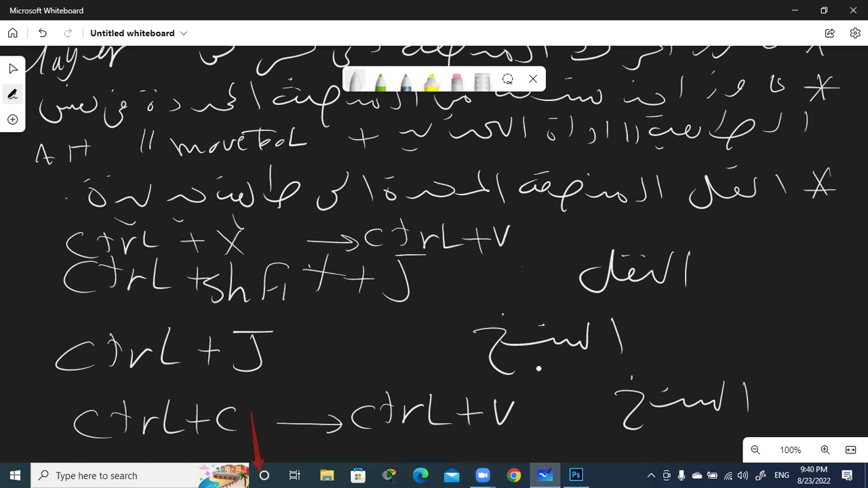
pyautogui.moveTo(664, 226)
pyautogui.mouseDown()
pyautogui.moveTo(663, 242)
pyautogui.moveTo(560, 246)
pyautogui.mouseUp()
# Step: Draw braces grouping the moving lines as move and the copying lines as copy
pyautogui.moveTo(704, 225); pyautogui.dragTo(713, 292)
pyautogui.moveTo(730, 244); pyautogui.dragTo(761, 271)
pyautogui.moveTo(776, 265); pyautogui.dragTo(822, 256)
pyautogui.moveTo(680, 329); pyautogui.dragTo(711, 376)
pyautogui.moveTo(731, 337)
pyautogui.mouseDown()
pyautogui.moveTo(729, 350)
pyautogui.moveTo(745, 346)
pyautogui.mouseUp()
pyautogui.moveTo(759, 353)
pyautogui.mouseDown()
pyautogui.moveTo(773, 347)
pyautogui.moveTo(769, 376)
pyautogui.mouseUp()
pyautogui.moveTo(786, 349)
pyautogui.mouseDown()
pyautogui.moveTo(802, 350)
pyautogui.moveTo(794, 380)
pyautogui.mouseUp()
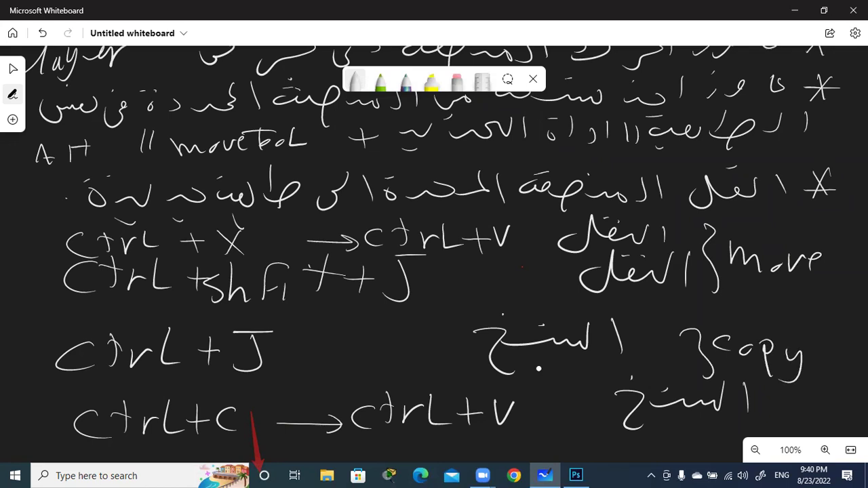
pyautogui.moveTo(576, 476)
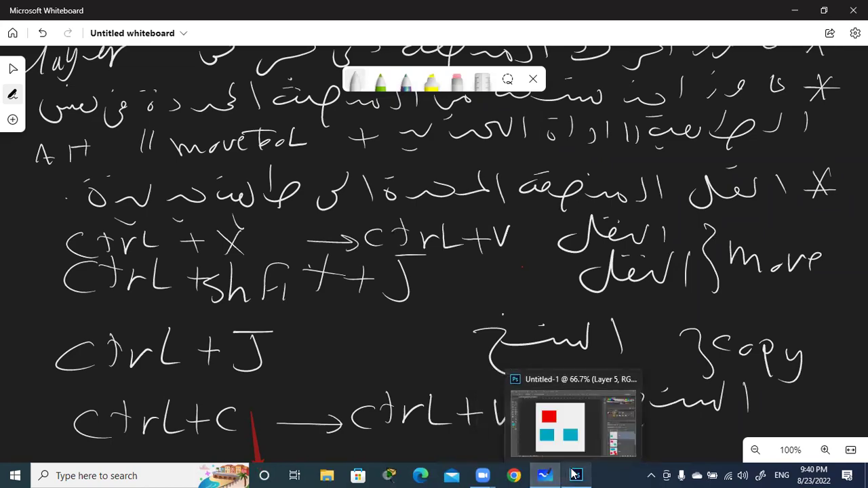
# Step: Return to Whiteboard, undo the stray ink stroke, and zoom out to free space below the notes
pyautogui.click(575, 473)
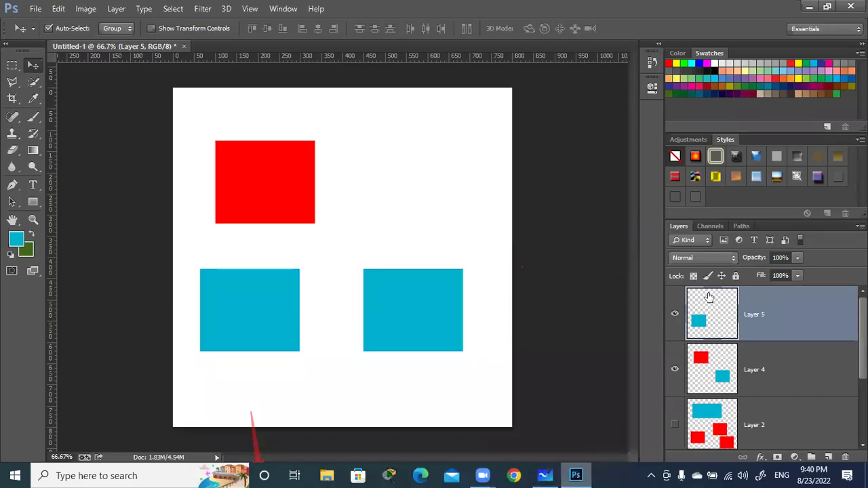
pyautogui.click(807, 8)
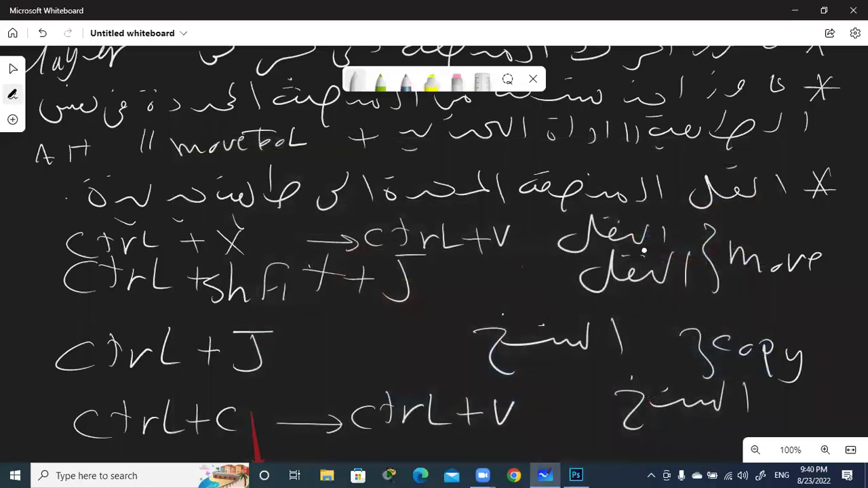
pyautogui.moveTo(591, 414); pyautogui.dragTo(602, 285)
pyautogui.hotkey('ctrl', 'z')
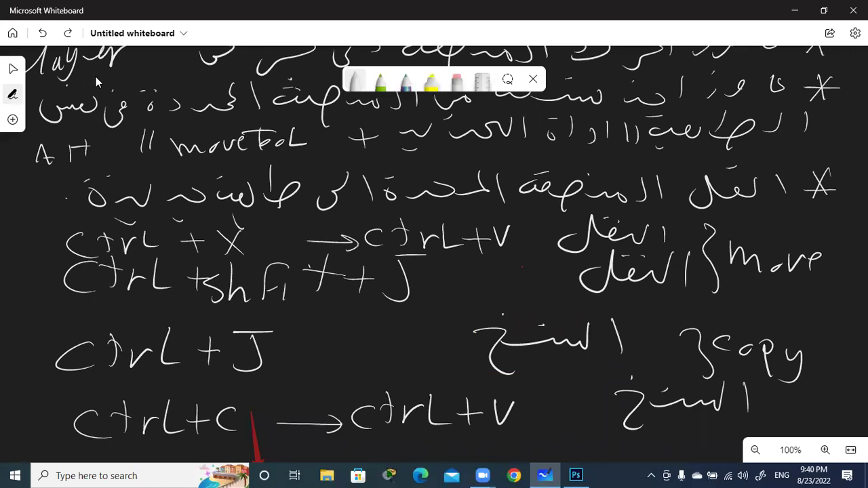
pyautogui.click(13, 69)
pyautogui.keyDown('ctrl'); pyautogui.scroll(-1, 568, 393); pyautogui.keyUp('ctrl')
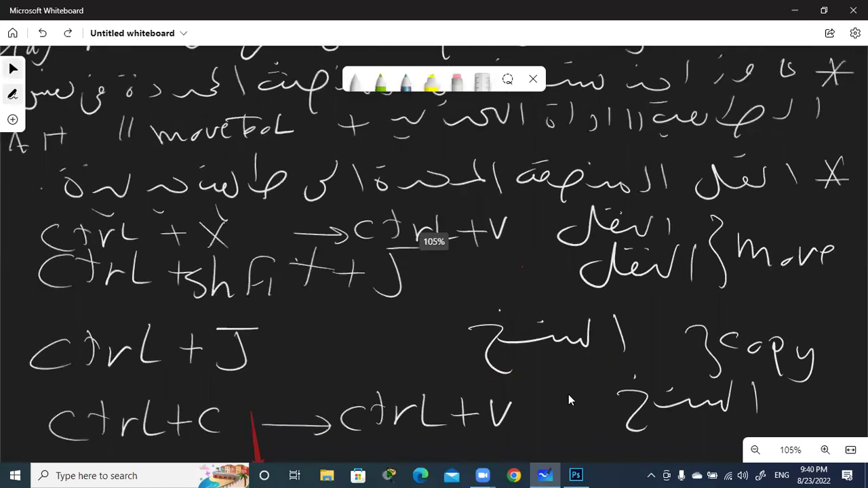
pyautogui.keyDown('ctrl'); pyautogui.scroll(-1, 562, 392); pyautogui.keyUp('ctrl')
pyautogui.keyDown('ctrl'); pyautogui.scroll(-2, 561, 392); pyautogui.keyUp('ctrl')
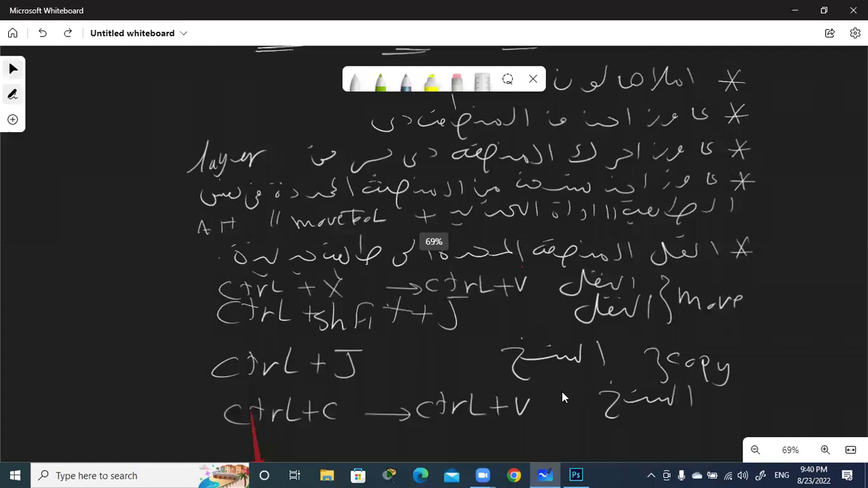
pyautogui.keyDown('ctrl'); pyautogui.scroll(-1, 562, 391); pyautogui.keyUp('ctrl')
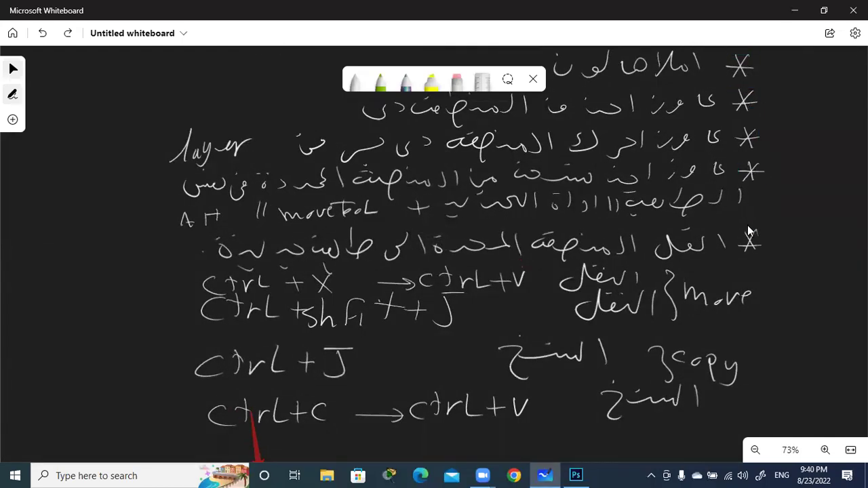
pyautogui.moveTo(564, 383); pyautogui.dragTo(552, 276)
# Step: Start a new starred bullet below the shortcuts with its first Arabic word
pyautogui.moveTo(760, 312)
pyautogui.mouseDown()
pyautogui.moveTo(755, 341)
pyautogui.moveTo(773, 337)
pyautogui.mouseUp()
pyautogui.moveTo(743, 327); pyautogui.dragTo(762, 326)
pyautogui.moveTo(709, 330)
pyautogui.mouseDown()
pyautogui.moveTo(681, 343)
pyautogui.moveTo(622, 335)
pyautogui.mouseUp()
pyautogui.moveTo(690, 305); pyautogui.dragTo(663, 313)
pyautogui.moveTo(694, 366); pyautogui.dragTo(667, 366)
pyautogui.moveTo(623, 324); pyautogui.dragTo(621, 339)
pyautogui.moveTo(610, 340)
pyautogui.mouseDown()
pyautogui.moveTo(602, 351)
pyautogui.moveTo(480, 362)
pyautogui.mouseUp()
# Step: Finish the Arabic note about duplicating the selected area, then minimize Whiteboard
pyautogui.moveTo(528, 381); pyautogui.dragTo(530, 384)
pyautogui.moveTo(464, 329)
pyautogui.mouseDown()
pyautogui.moveTo(463, 355)
pyautogui.moveTo(348, 346)
pyautogui.mouseUp()
pyautogui.moveTo(369, 339); pyautogui.dragTo(367, 371)
pyautogui.moveTo(352, 313)
pyautogui.mouseDown()
pyautogui.moveTo(355, 331)
pyautogui.moveTo(315, 353)
pyautogui.mouseUp()
pyautogui.moveTo(308, 323)
pyautogui.mouseDown()
pyautogui.moveTo(297, 351)
pyautogui.moveTo(251, 359)
pyautogui.mouseUp()
pyautogui.moveTo(237, 344); pyautogui.dragTo(227, 355)
pyautogui.moveTo(201, 348); pyautogui.dragTo(204, 357)
pyautogui.click(207, 341)
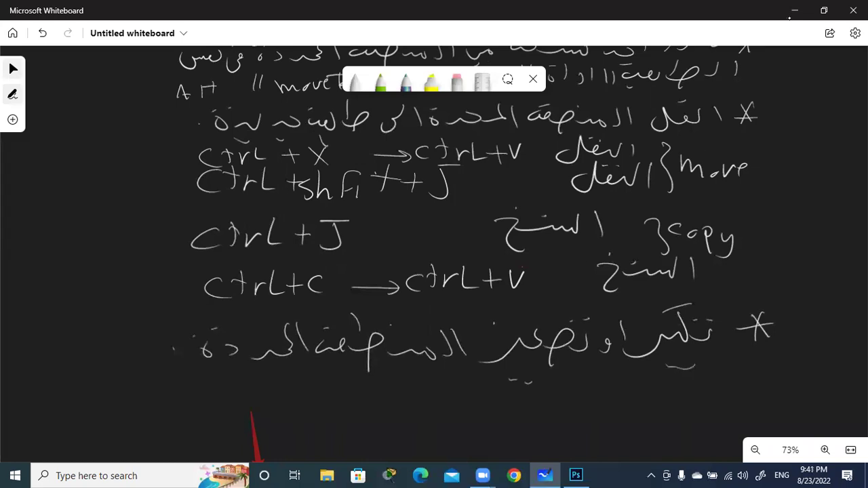
pyautogui.click(794, 10)
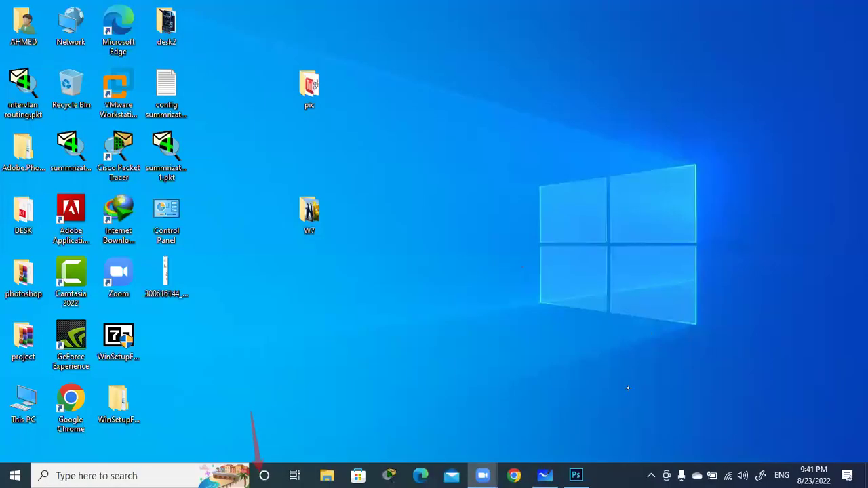
# Step: Make Layer 4 active and hide Layer 5 so only the red and cyan rectangles show
pyautogui.click(576, 475)
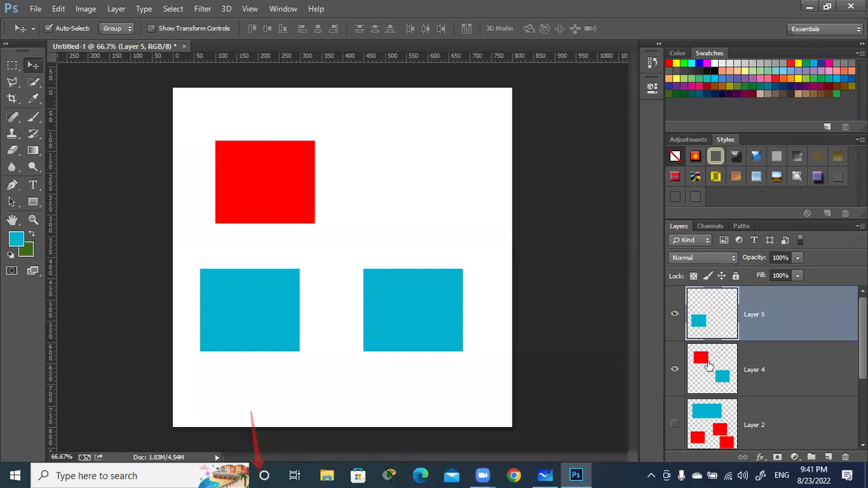
pyautogui.click(707, 365)
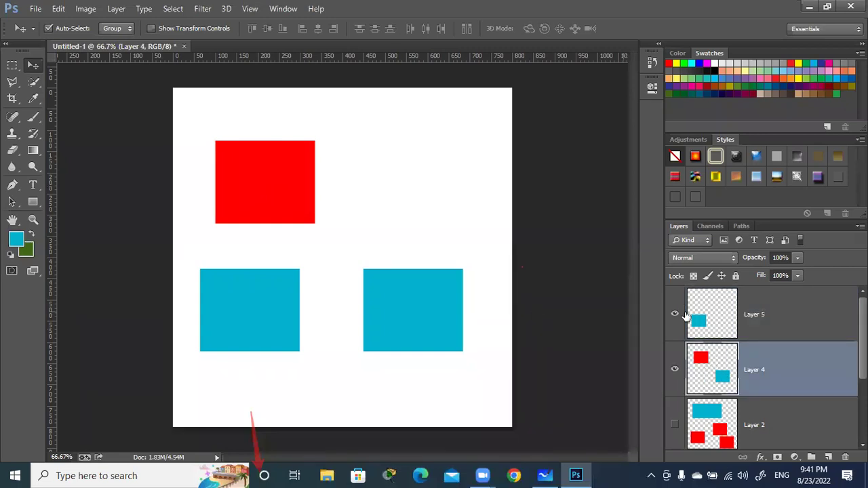
pyautogui.click(675, 314)
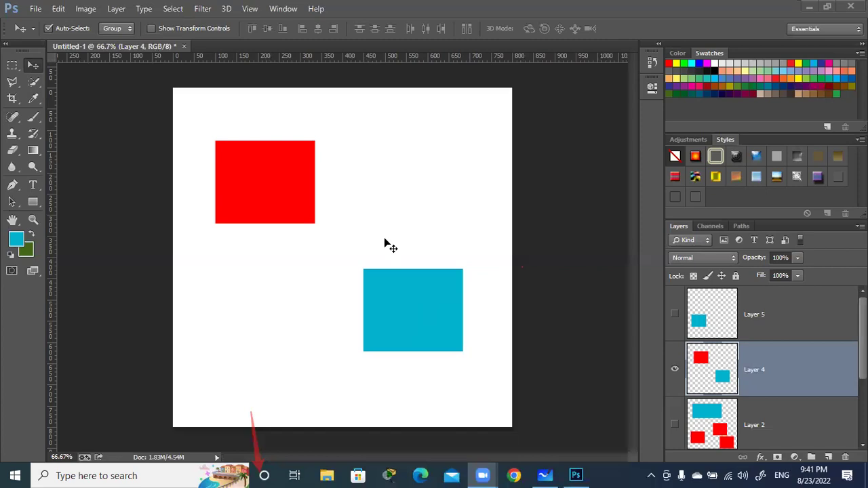
# Step: Scale Layer 4's rectangles up to about 102% width and 103% height and commit
pyautogui.click(151, 28)
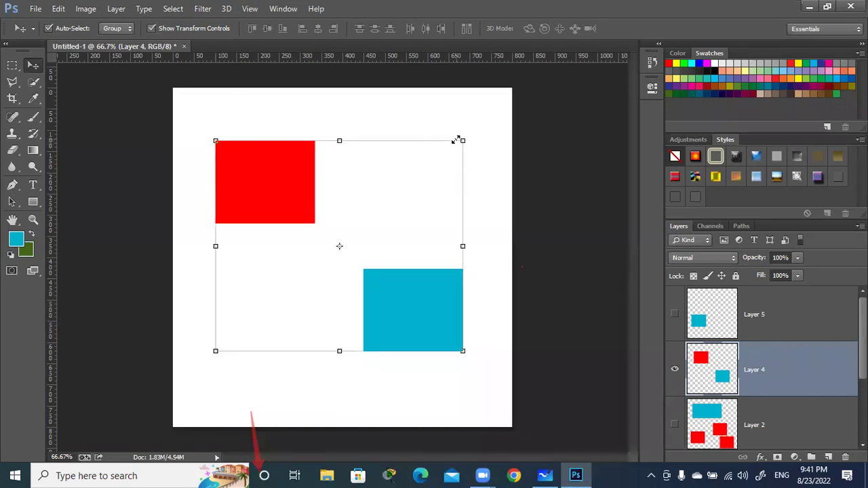
pyautogui.moveTo(460, 140)
pyautogui.mouseDown()
pyautogui.moveTo(301, 273)
pyautogui.moveTo(395, 219)
pyautogui.moveTo(357, 247)
pyautogui.moveTo(447, 142)
pyautogui.moveTo(465, 134)
pyautogui.mouseUp()
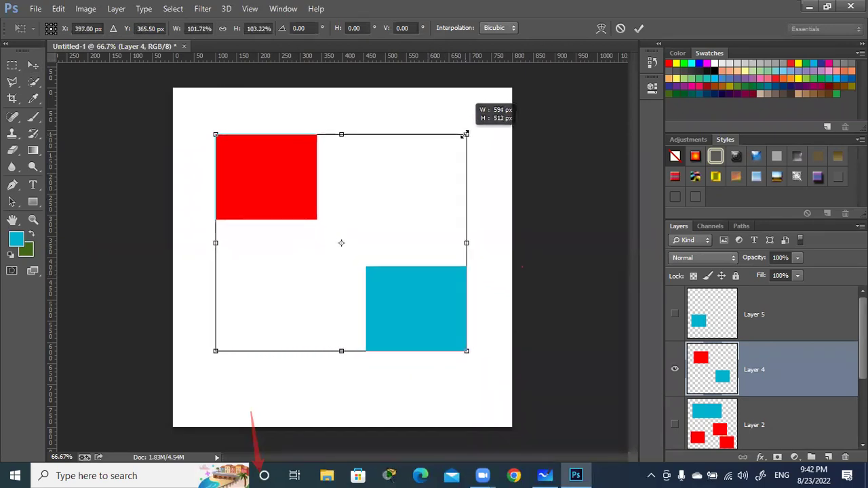
pyautogui.click(638, 28)
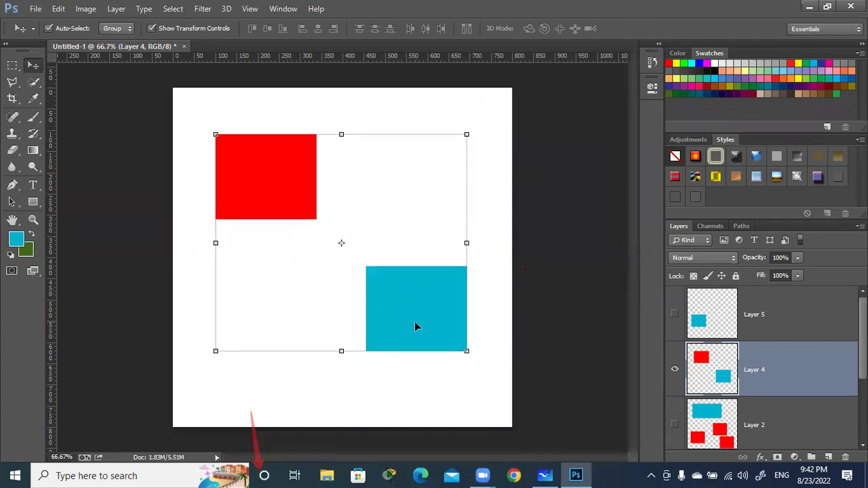
pyautogui.press('m')
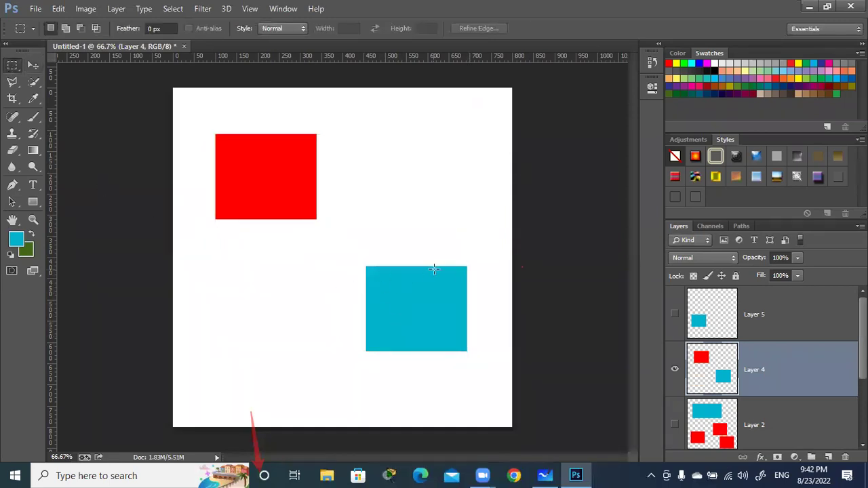
# Step: Select the cyan square, drag a transform handle inward to shrink it, then cancel the transform
pyautogui.moveTo(476, 256); pyautogui.dragTo(353, 364)
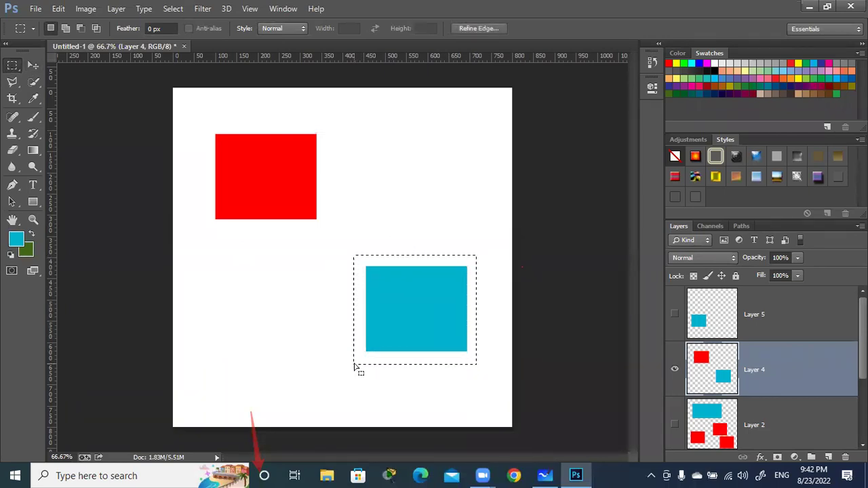
pyautogui.click(32, 66)
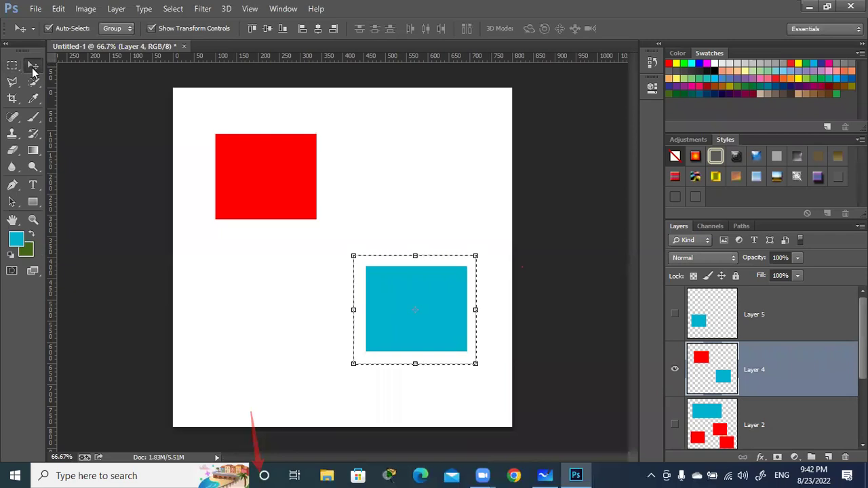
pyautogui.moveTo(476, 255); pyautogui.dragTo(399, 312)
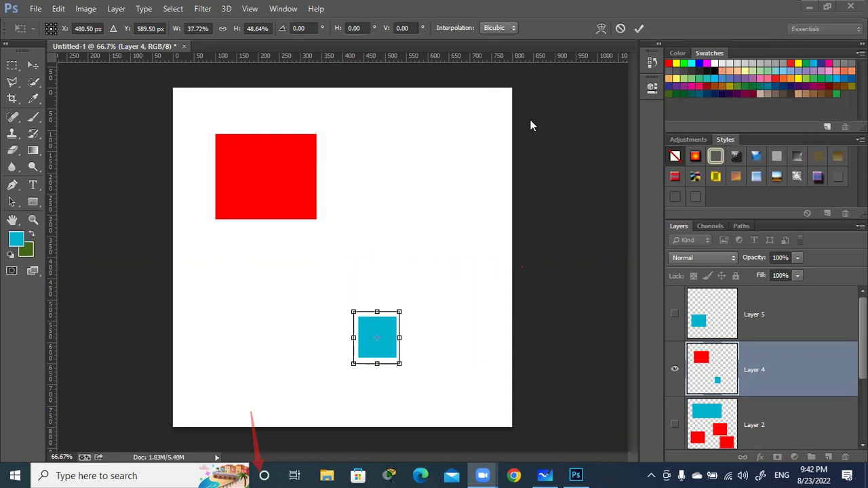
pyautogui.click(612, 34)
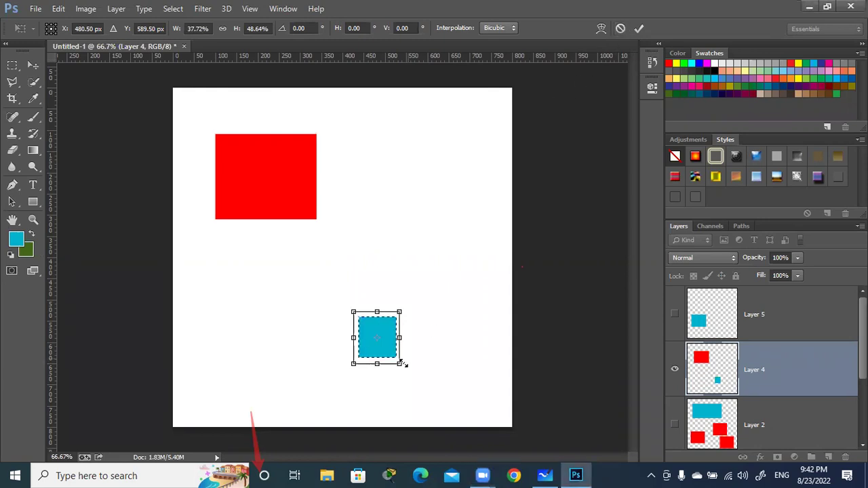
pyautogui.click(619, 29)
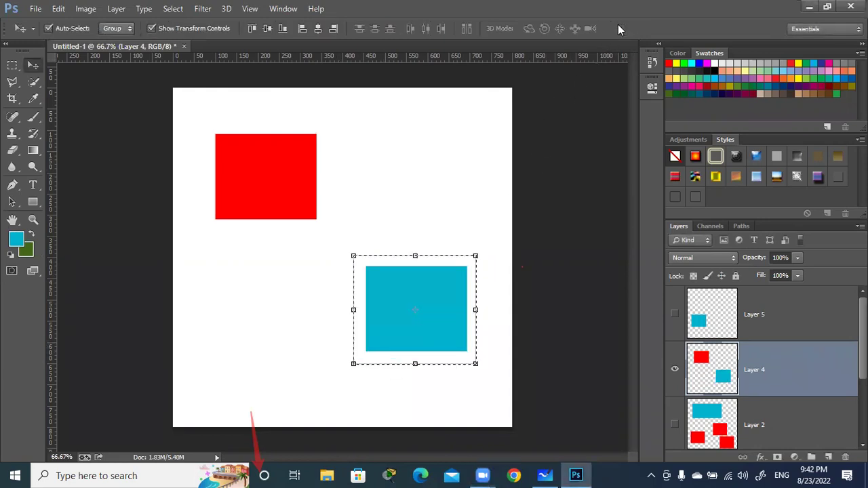